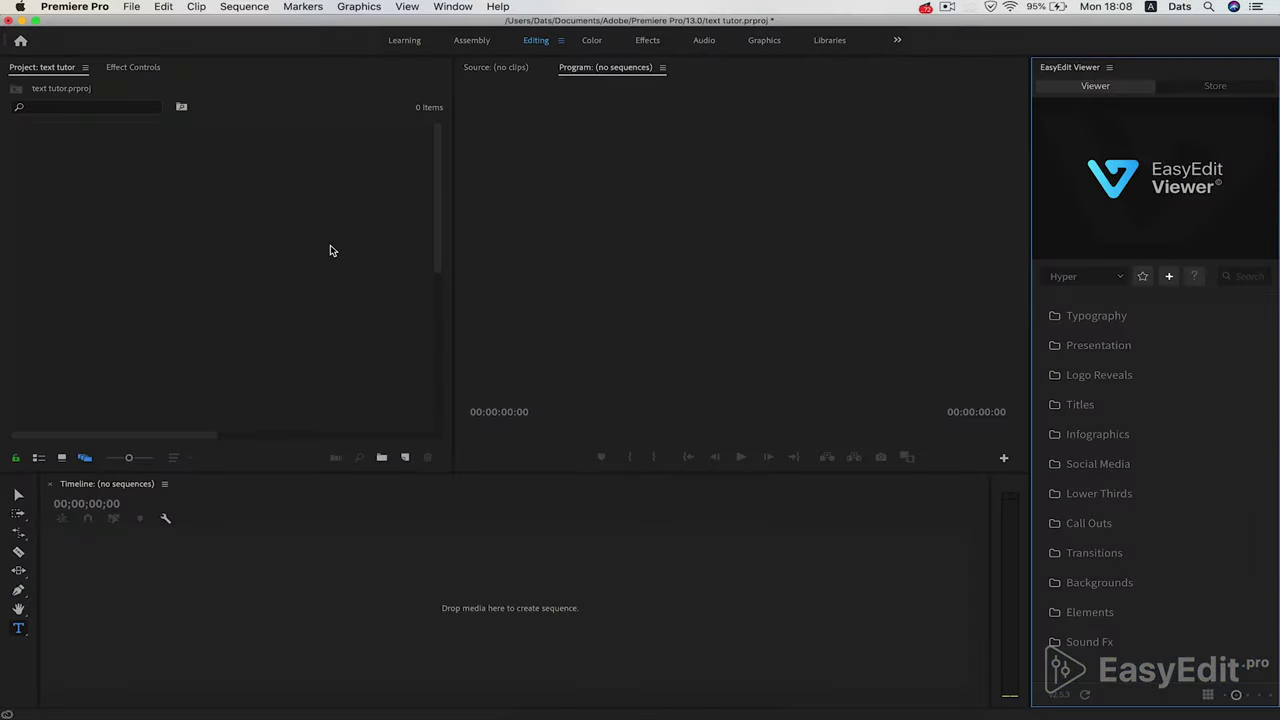
Step: Import BG easyEdit025.jpg and drag it to the Timeline to create a matching sequence
{"action": "double_click", "coordinate": [332, 250]}
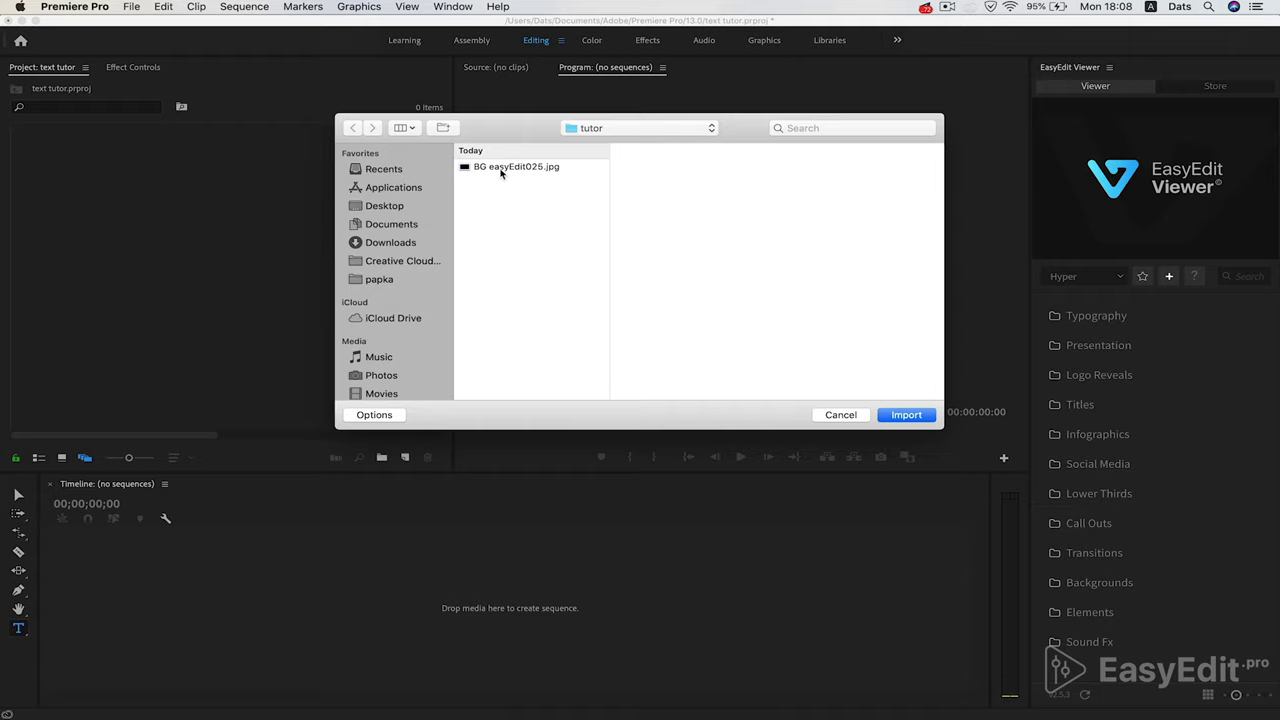
{"action": "double_click", "coordinate": [501, 168]}
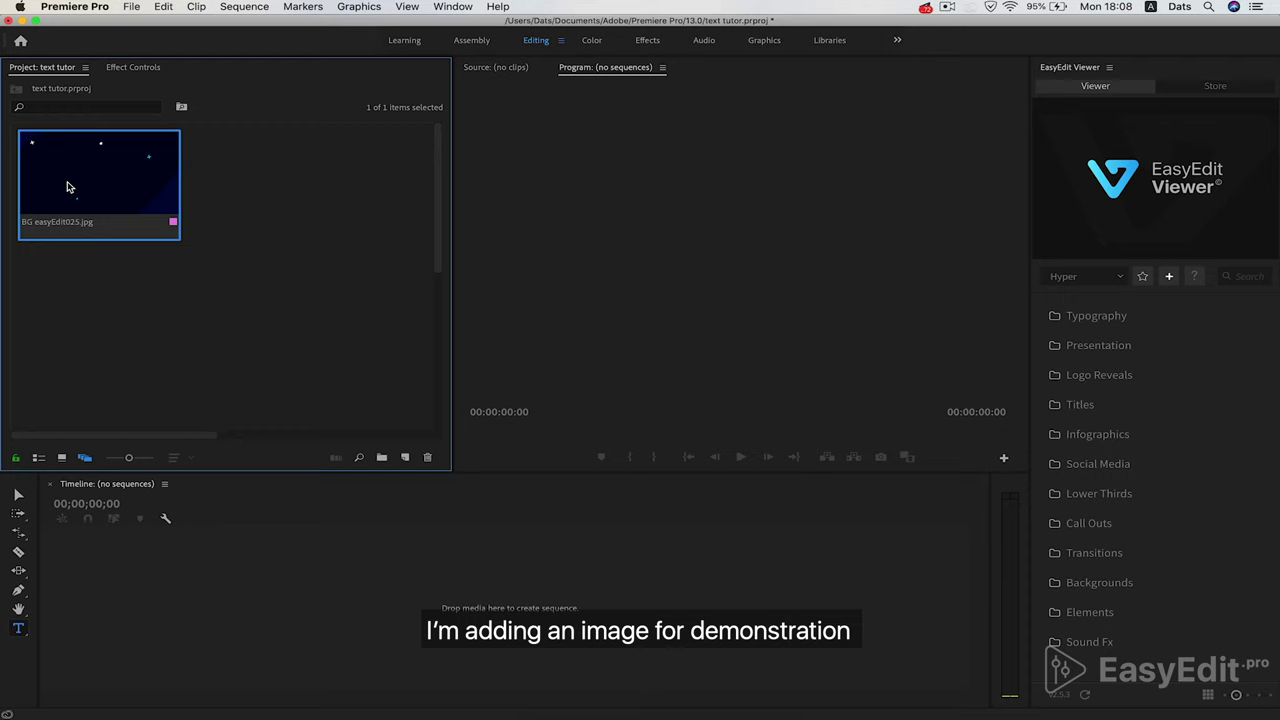
{"action": "mouse_move", "coordinate": [68, 187]}
{"action": "left_mouse_down"}
{"action": "mouse_move", "coordinate": [120, 670]}
{"action": "mouse_move", "coordinate": [116, 628]}
{"action": "left_mouse_up"}
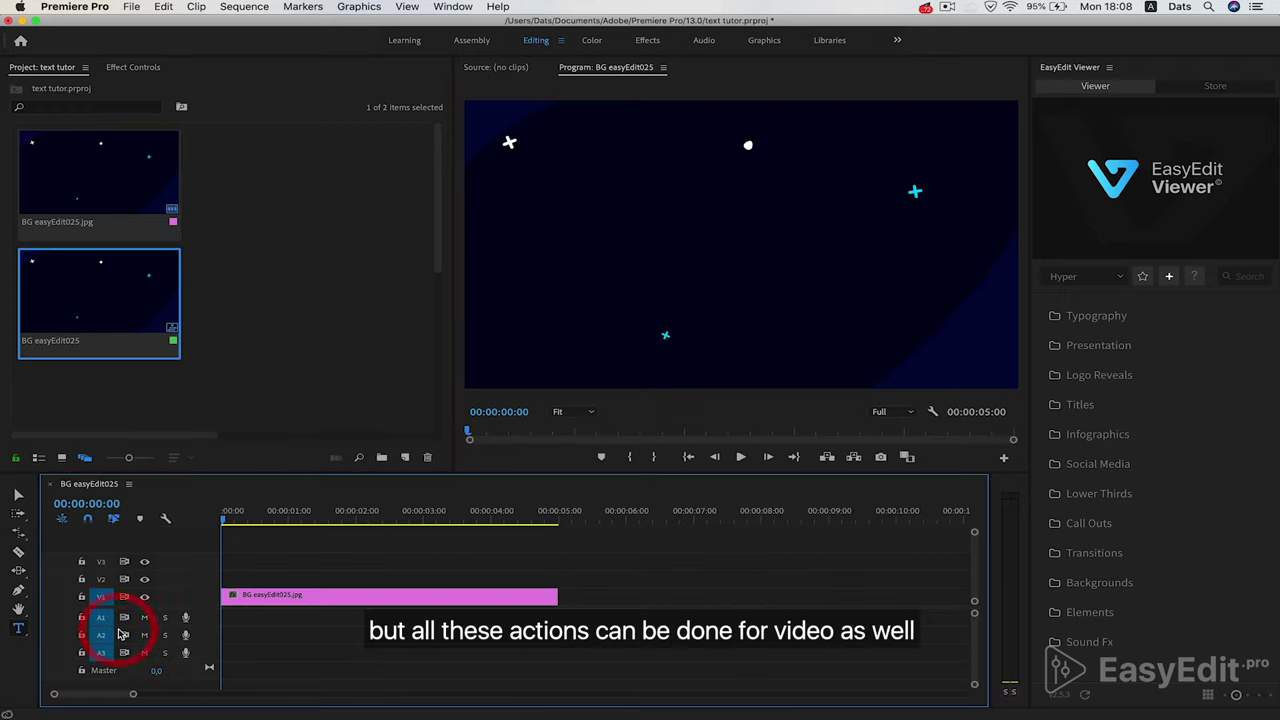
Step: Add a 'Text Animation' title over the background at the sequence start and show its Effect Controls
{"action": "left_click", "coordinate": [233, 519]}
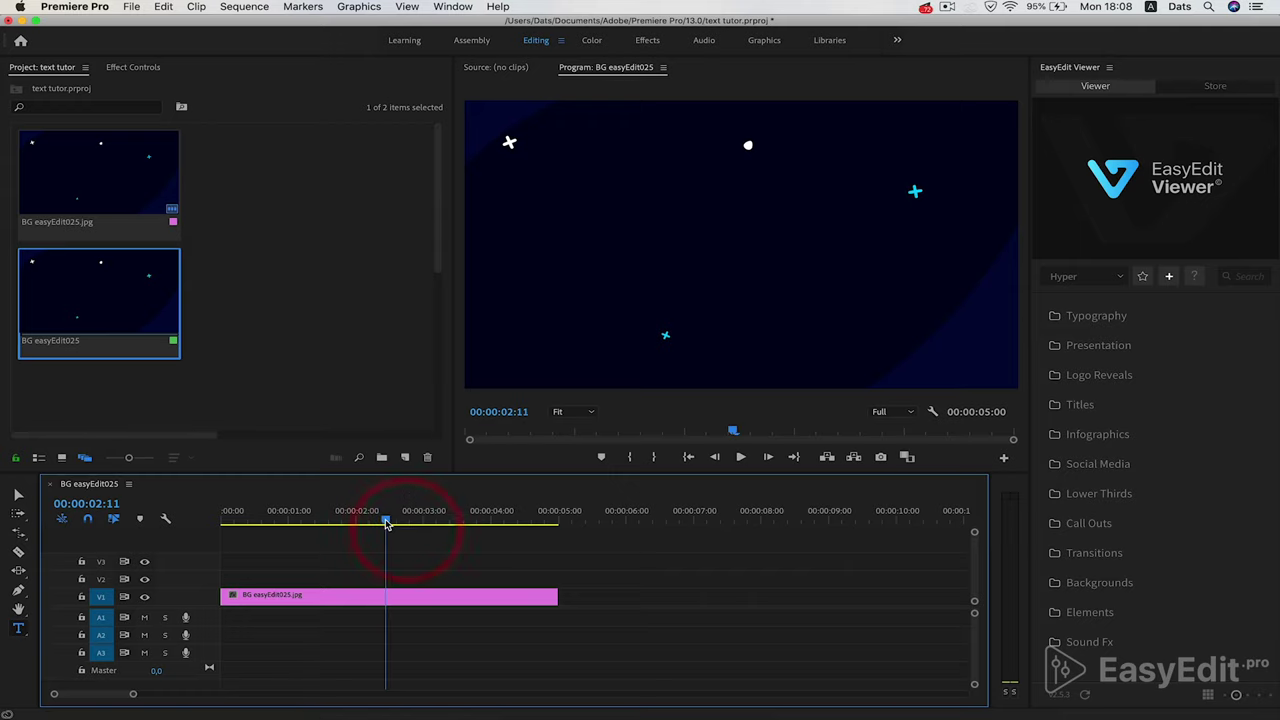
{"action": "left_click_drag", "start_coordinate": [405, 531], "coordinate": [160, 531]}
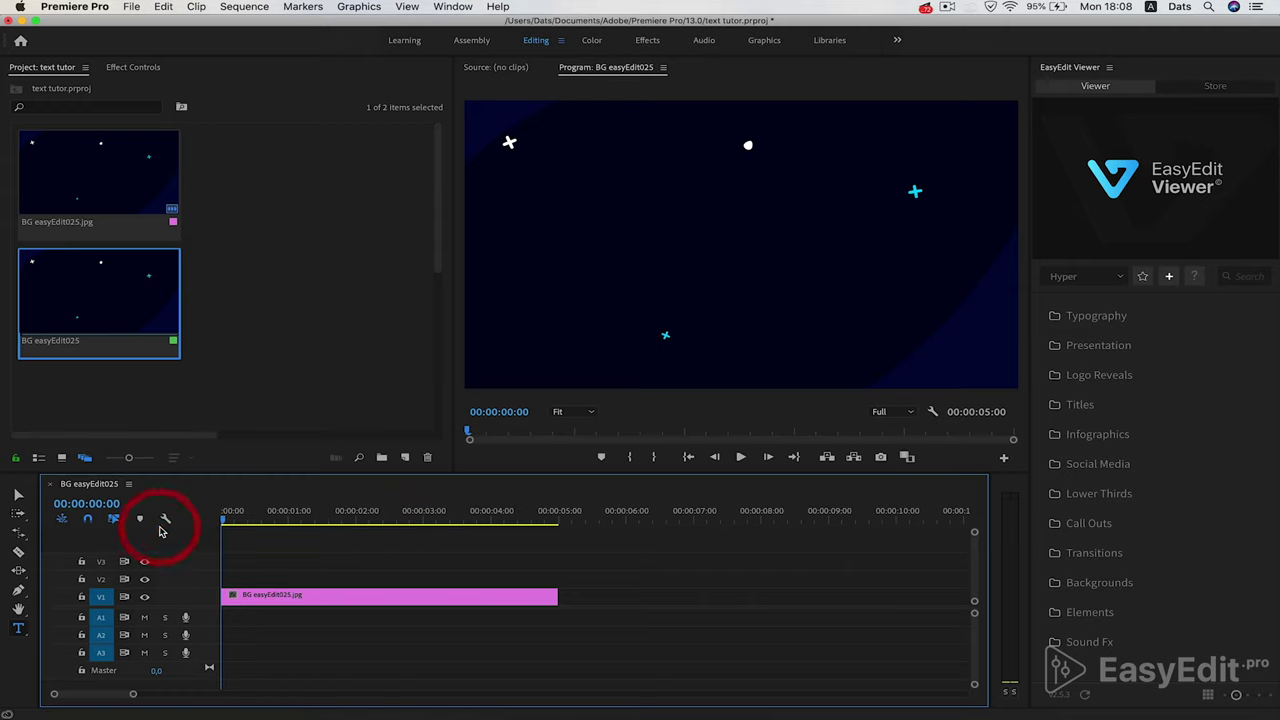
{"action": "left_click", "coordinate": [19, 628]}
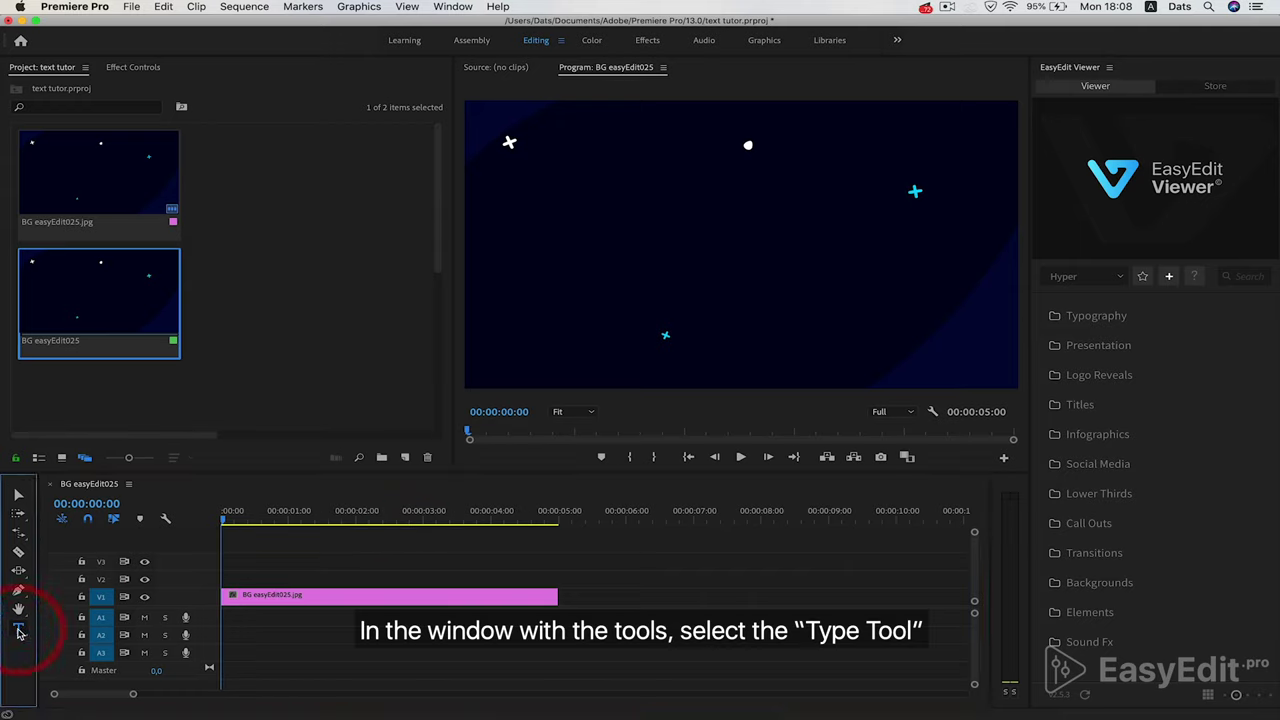
{"action": "left_click", "coordinate": [597, 226]}
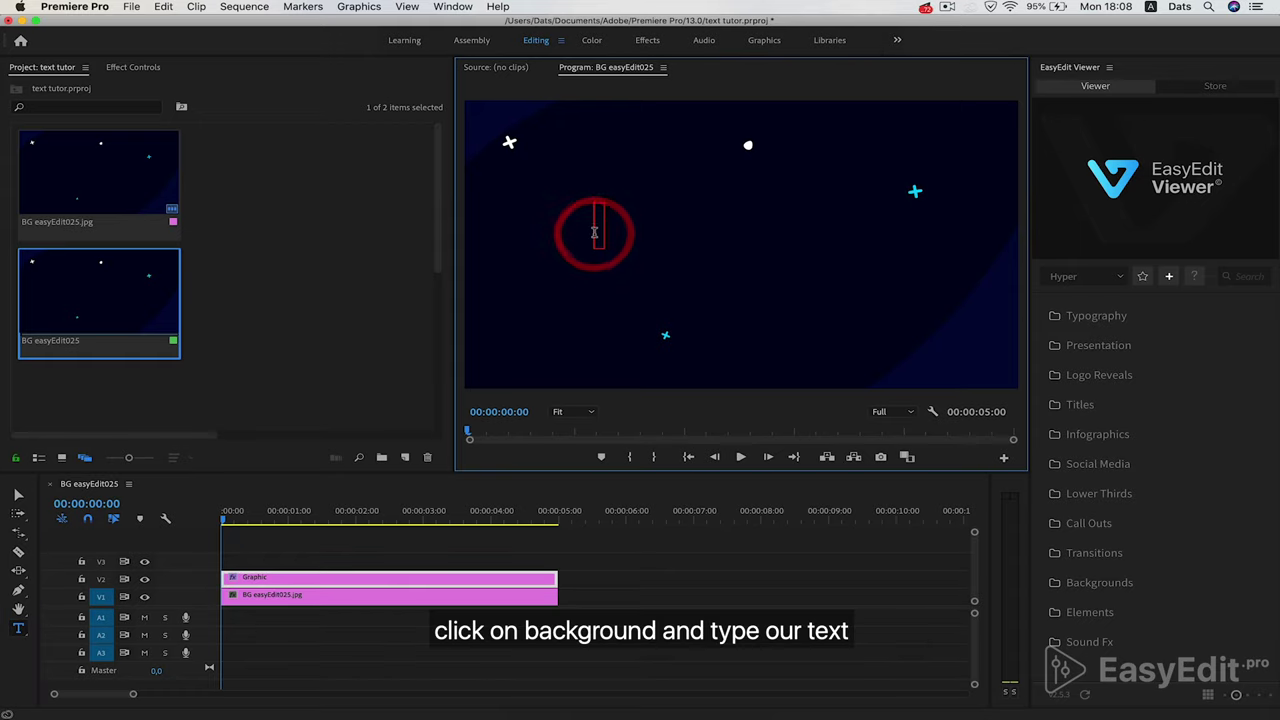
{"action": "type", "text": "Te"}
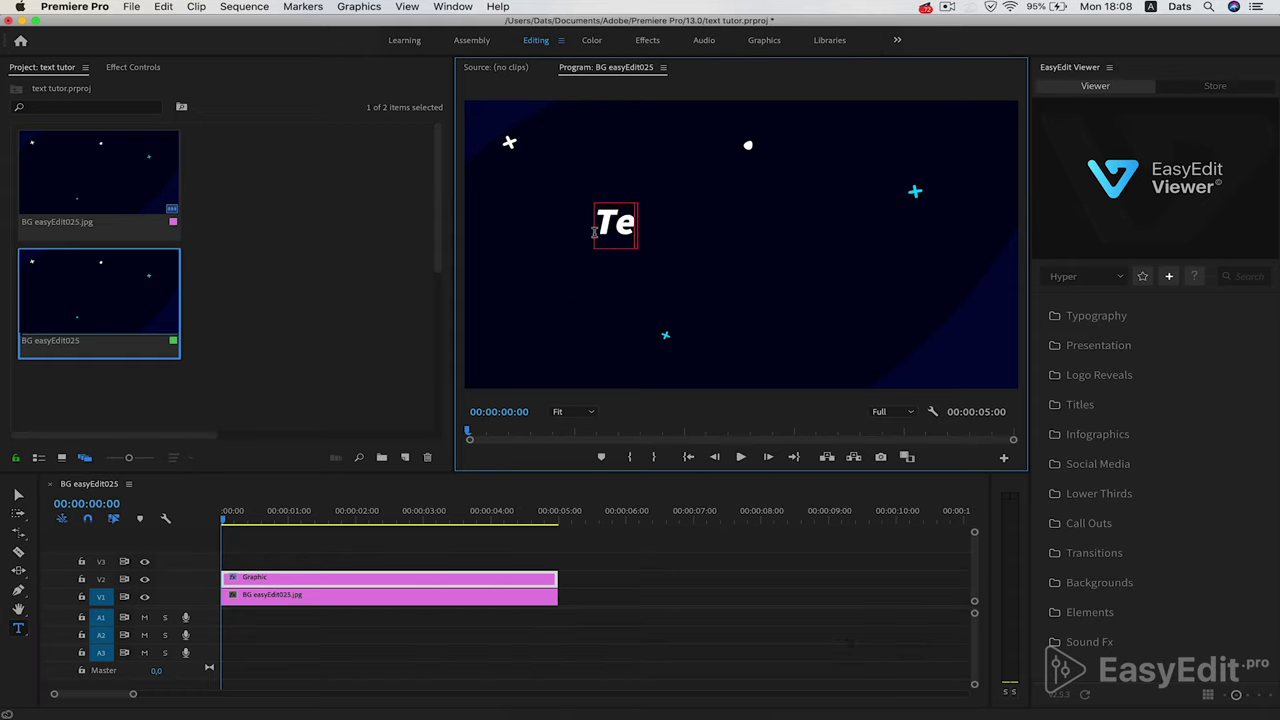
{"action": "type", "text": "xt Animat"}
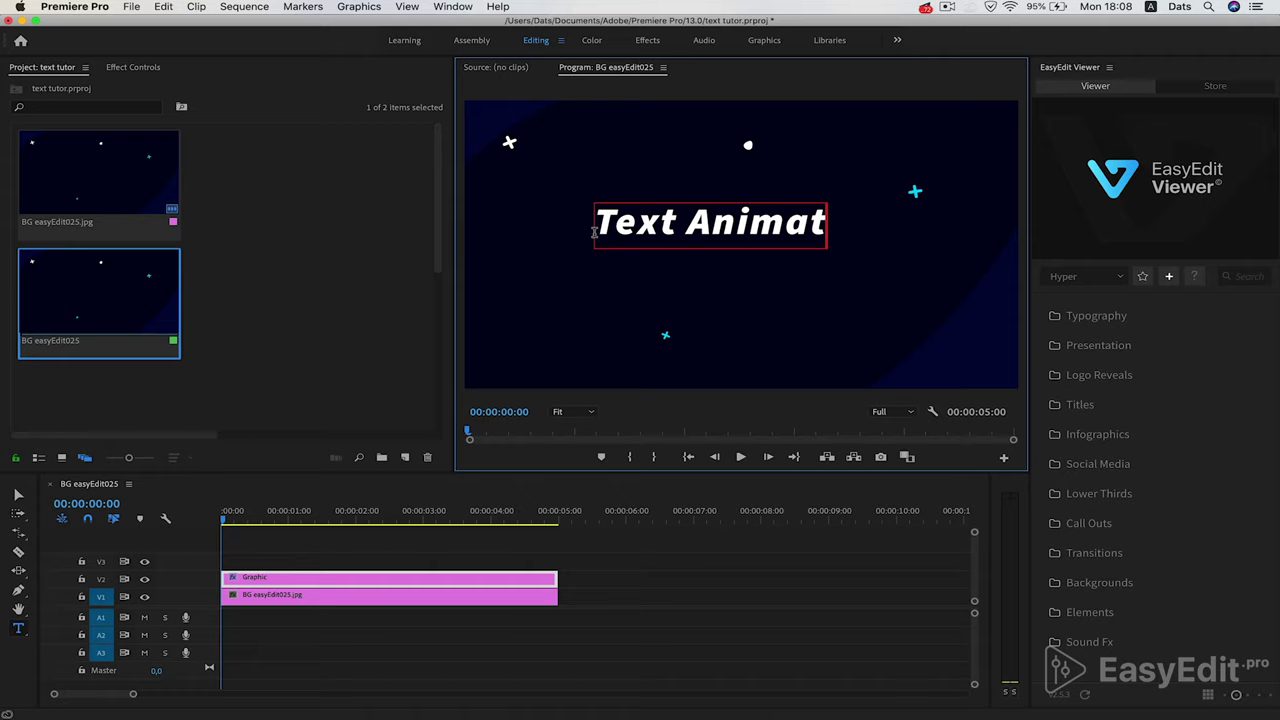
{"action": "type", "text": "ion"}
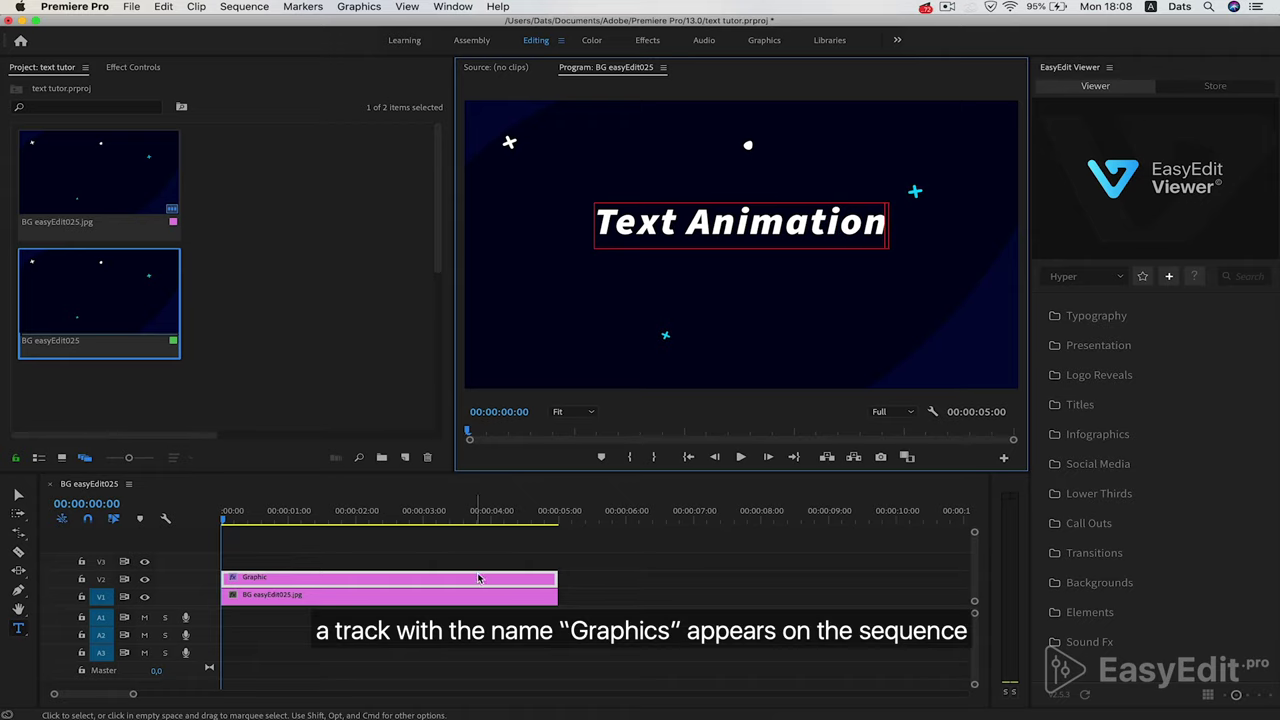
{"action": "mouse_move", "coordinate": [229, 517]}
{"action": "left_mouse_down"}
{"action": "mouse_move", "coordinate": [479, 521]}
{"action": "mouse_move", "coordinate": [242, 520]}
{"action": "left_mouse_up"}
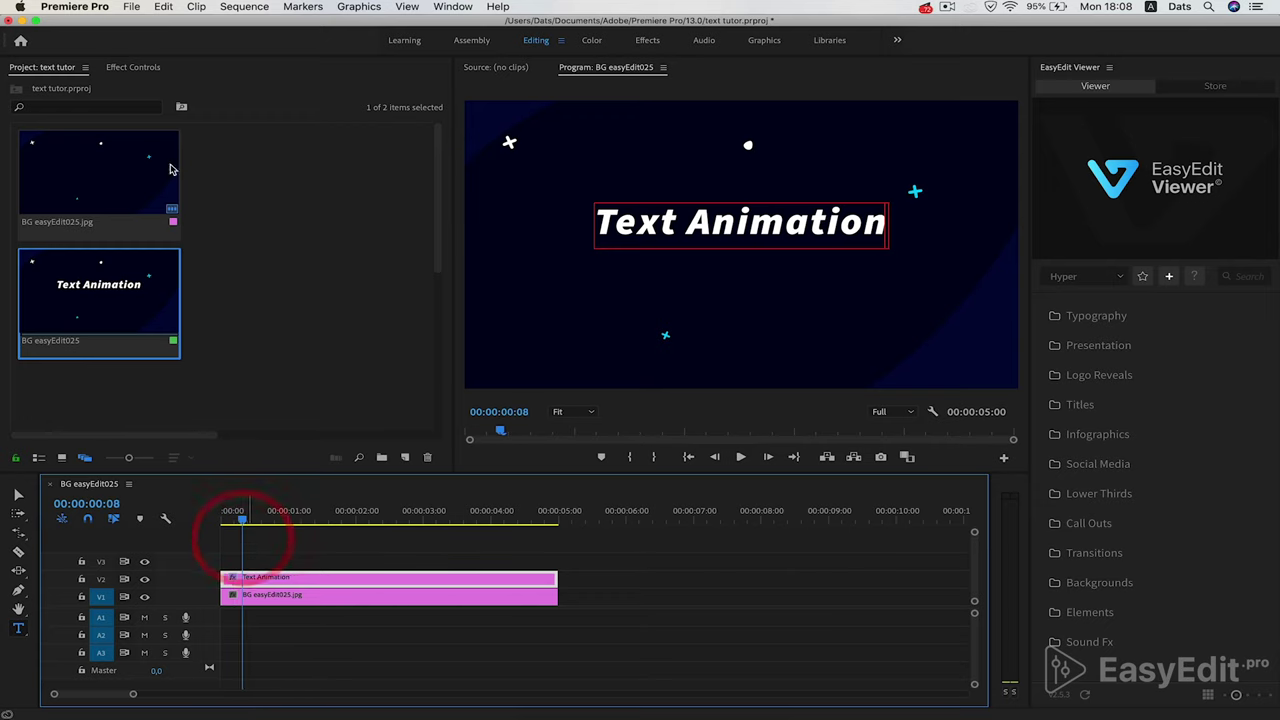
{"action": "left_click", "coordinate": [119, 68]}
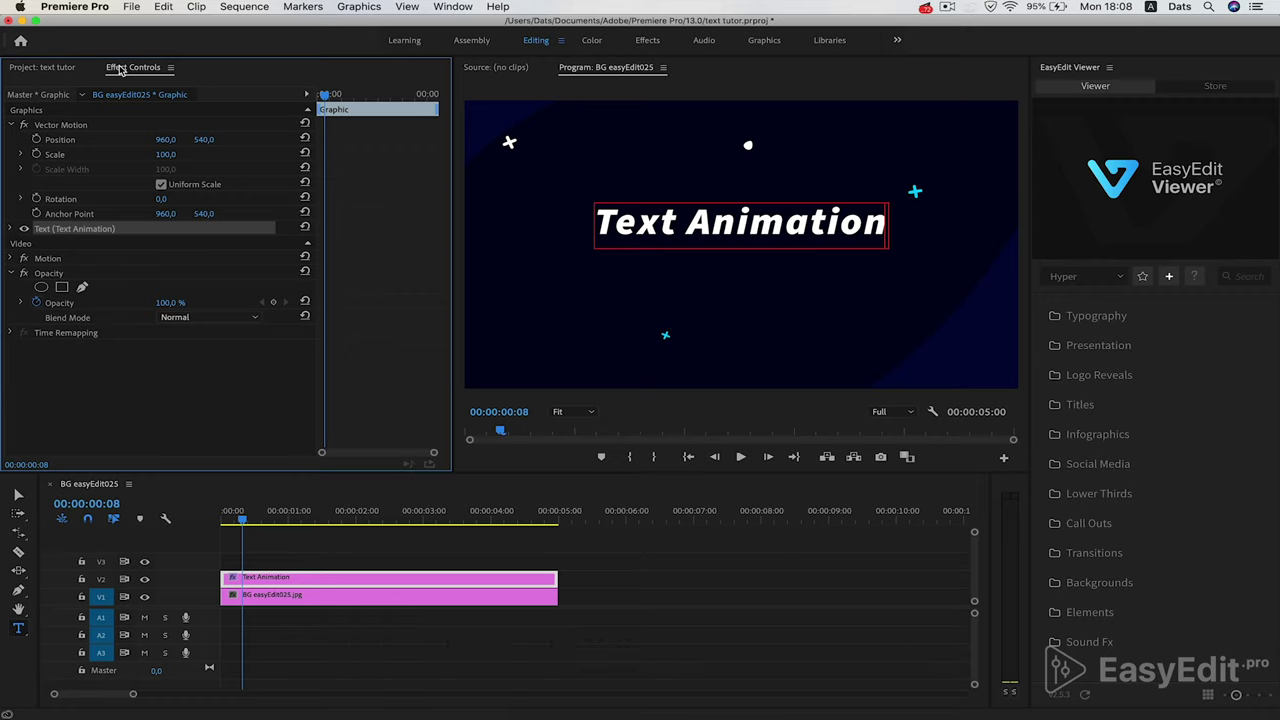
Step: Change the whole title's font to SF UI Display Bold
{"action": "left_click", "coordinate": [12, 229]}
{"action": "left_click_drag", "start_coordinate": [443, 163], "coordinate": [443, 214]}
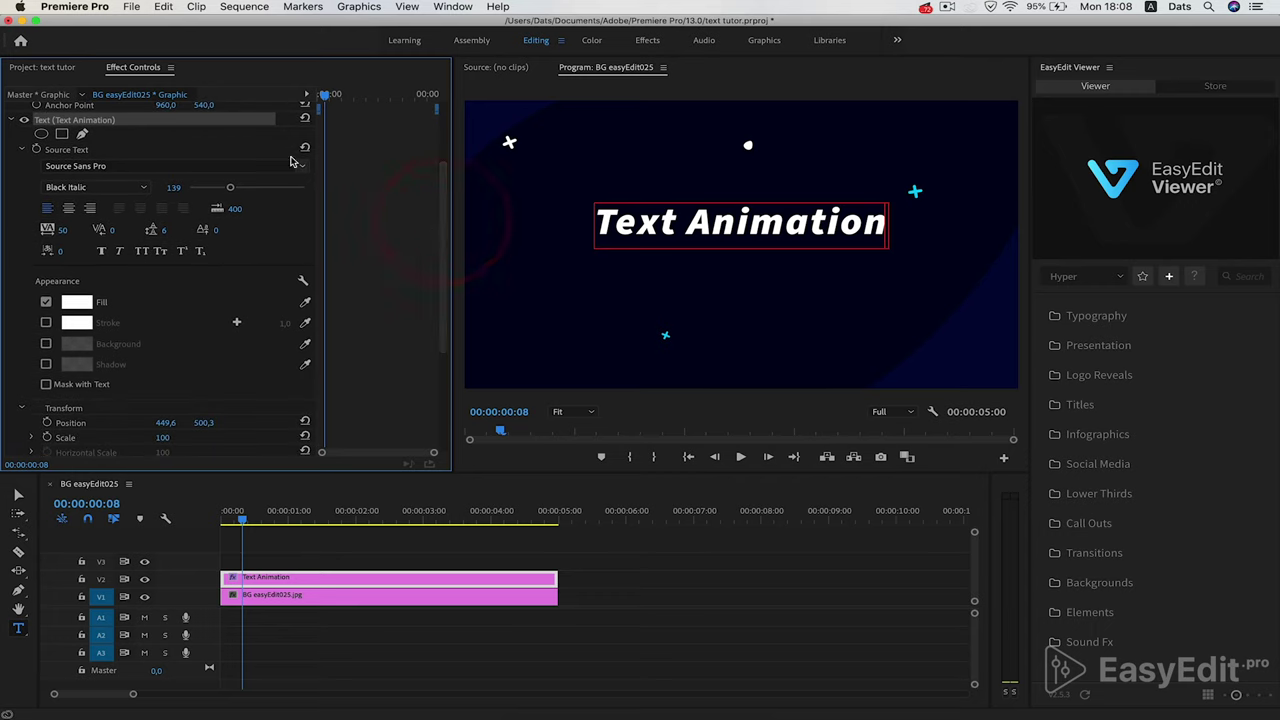
{"action": "left_click", "coordinate": [608, 242]}
{"action": "left_click_drag", "start_coordinate": [600, 232], "coordinate": [905, 229]}
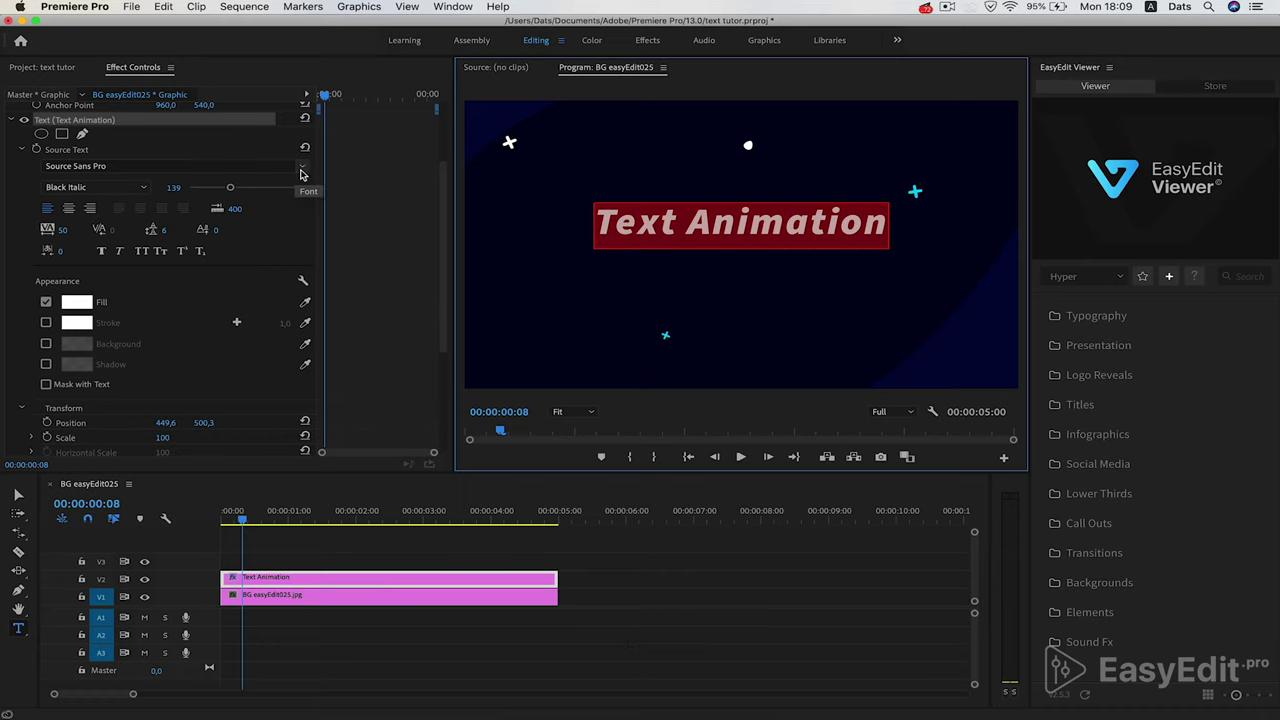
{"action": "left_click", "coordinate": [302, 167]}
{"action": "scroll", "coordinate": [224, 286], "scroll_direction": "up", "scroll_amount": 2}
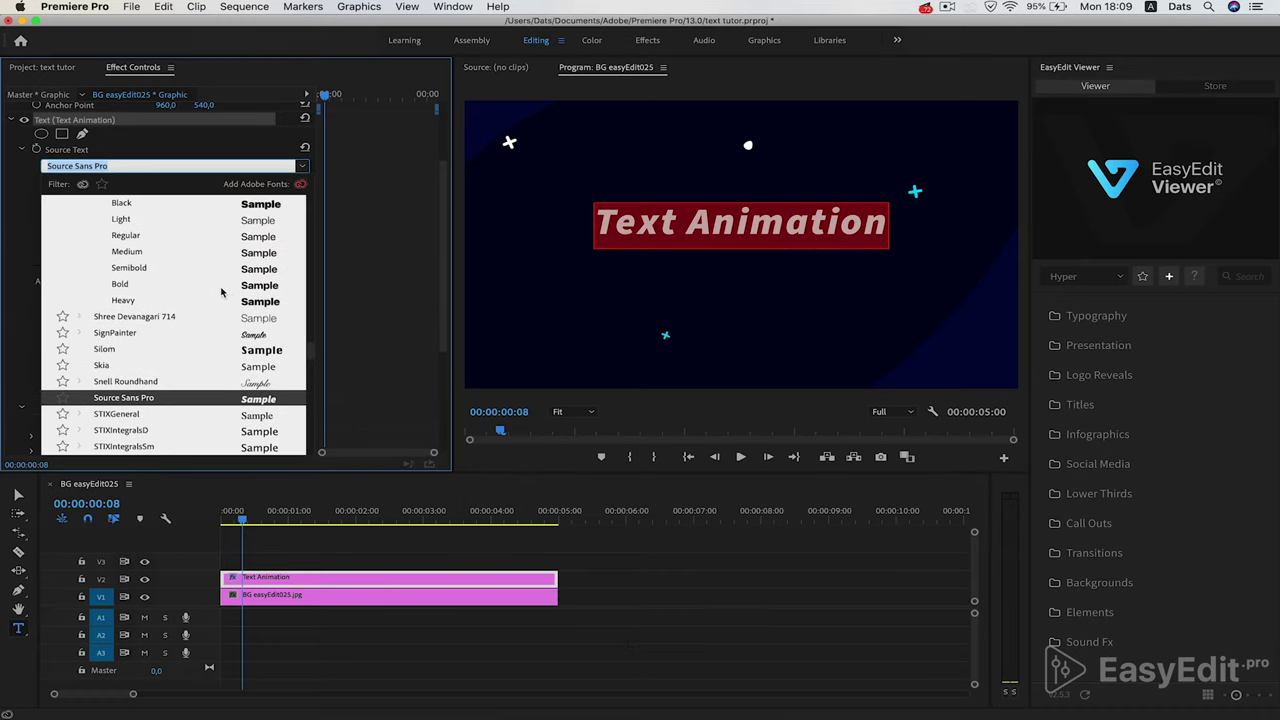
{"action": "left_click", "coordinate": [122, 285]}
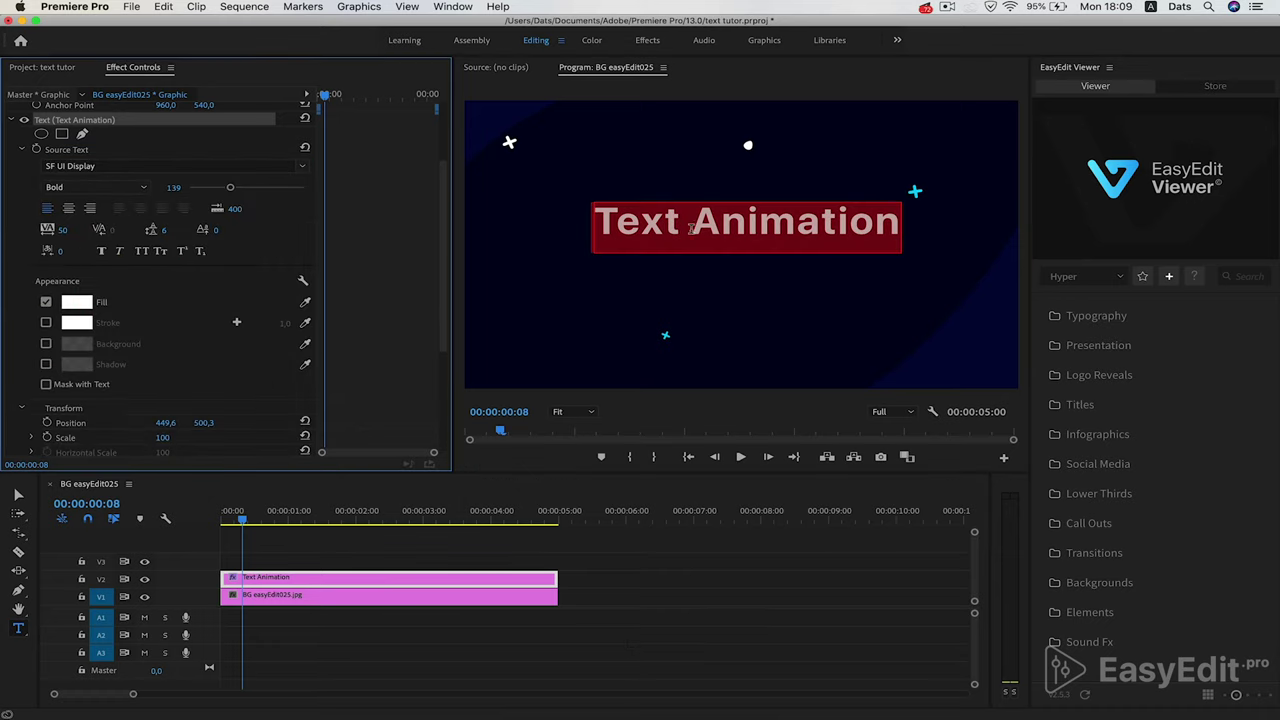
Step: Colour the word 'Text' cyan, sampled from a star in the picture
{"action": "left_click", "coordinate": [690, 228]}
{"action": "left_click_drag", "start_coordinate": [690, 228], "coordinate": [597, 228]}
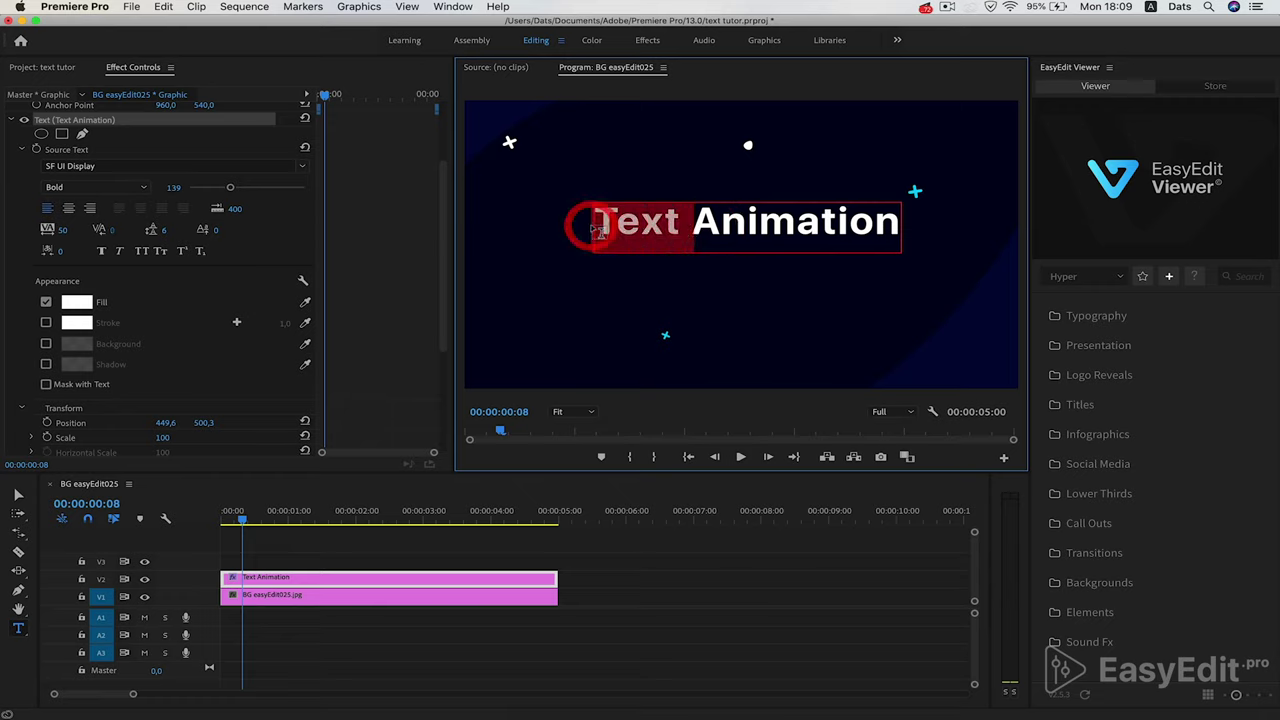
{"action": "left_click", "coordinate": [304, 302]}
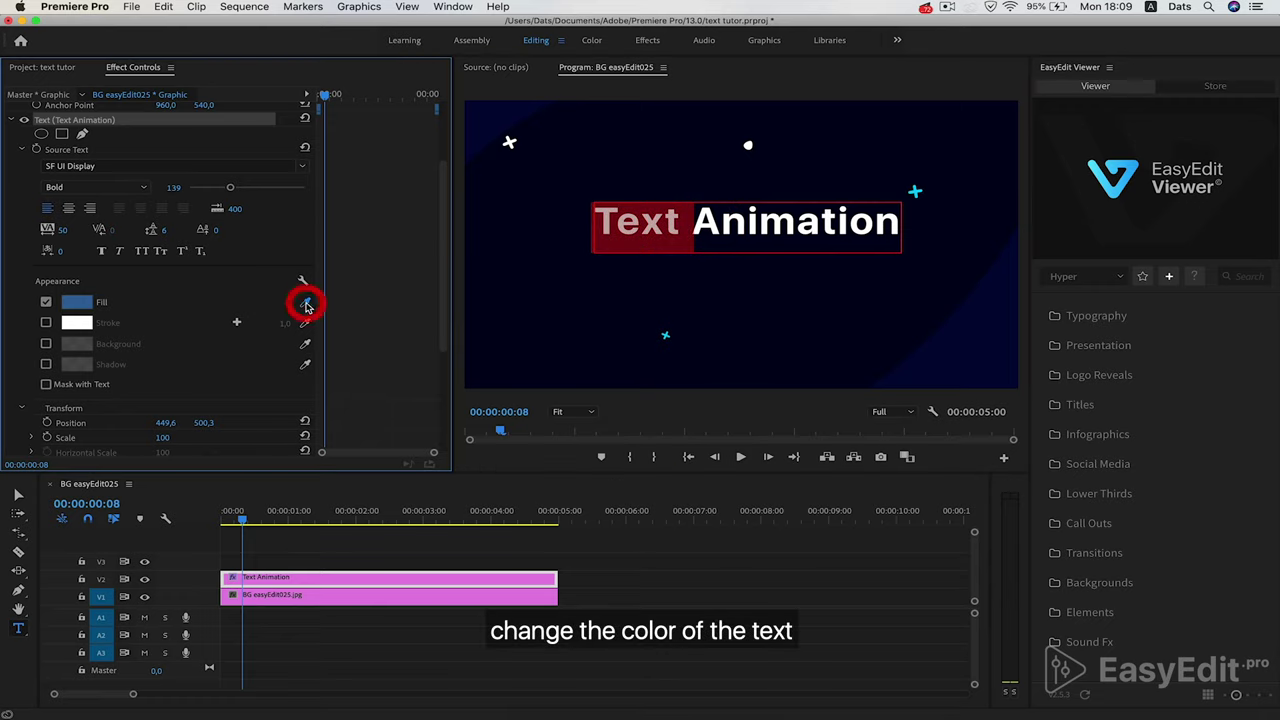
{"action": "left_click", "coordinate": [914, 193]}
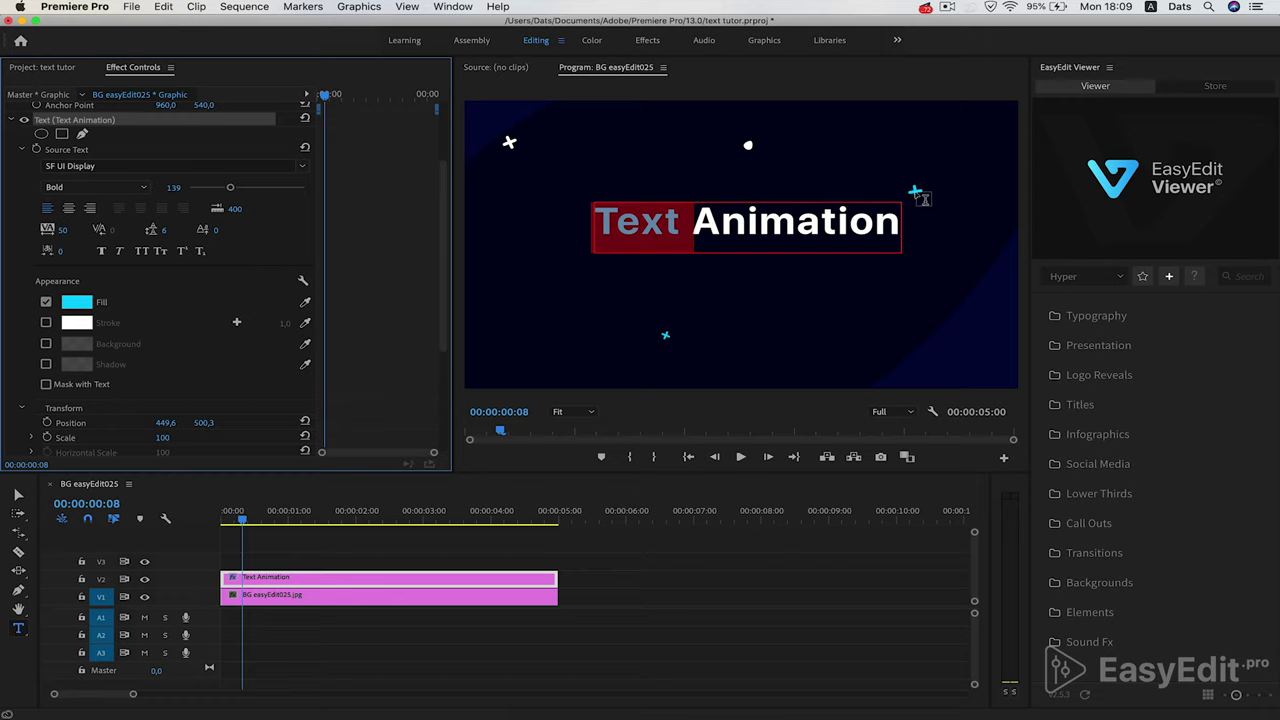
Step: Break the title onto two lines before 'Animation' and lower Position X toward the left edge
{"action": "left_click", "coordinate": [690, 224]}
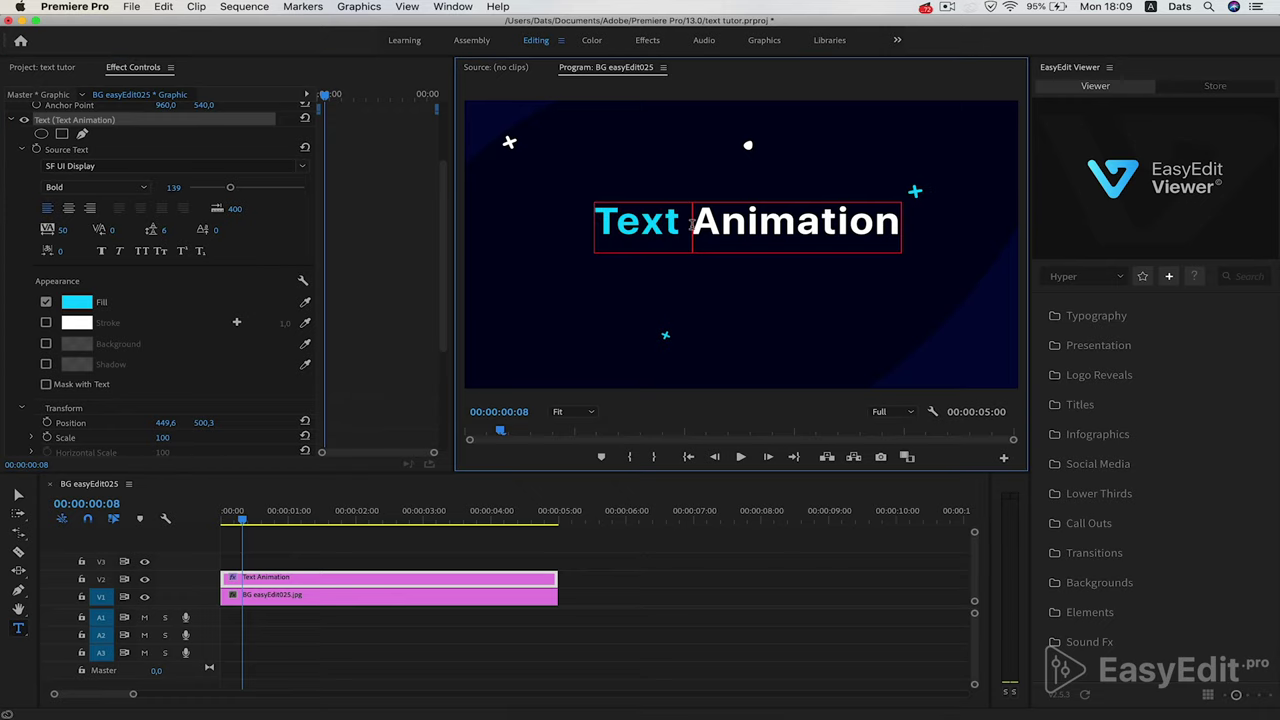
{"action": "key", "text": "Return"}
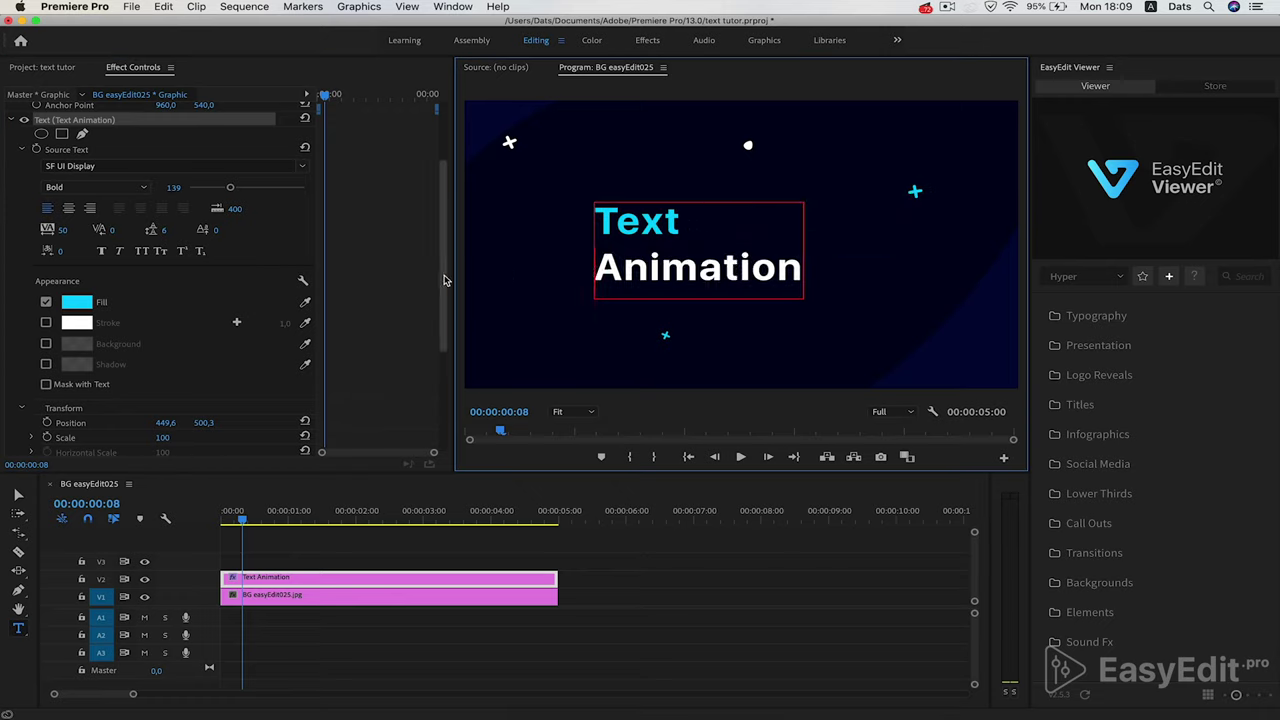
{"action": "left_click_drag", "start_coordinate": [443, 272], "coordinate": [443, 320]}
{"action": "mouse_move", "coordinate": [168, 336]}
{"action": "left_mouse_down"}
{"action": "mouse_move", "coordinate": [196, 335]}
{"action": "mouse_move", "coordinate": [156, 335]}
{"action": "left_mouse_up"}
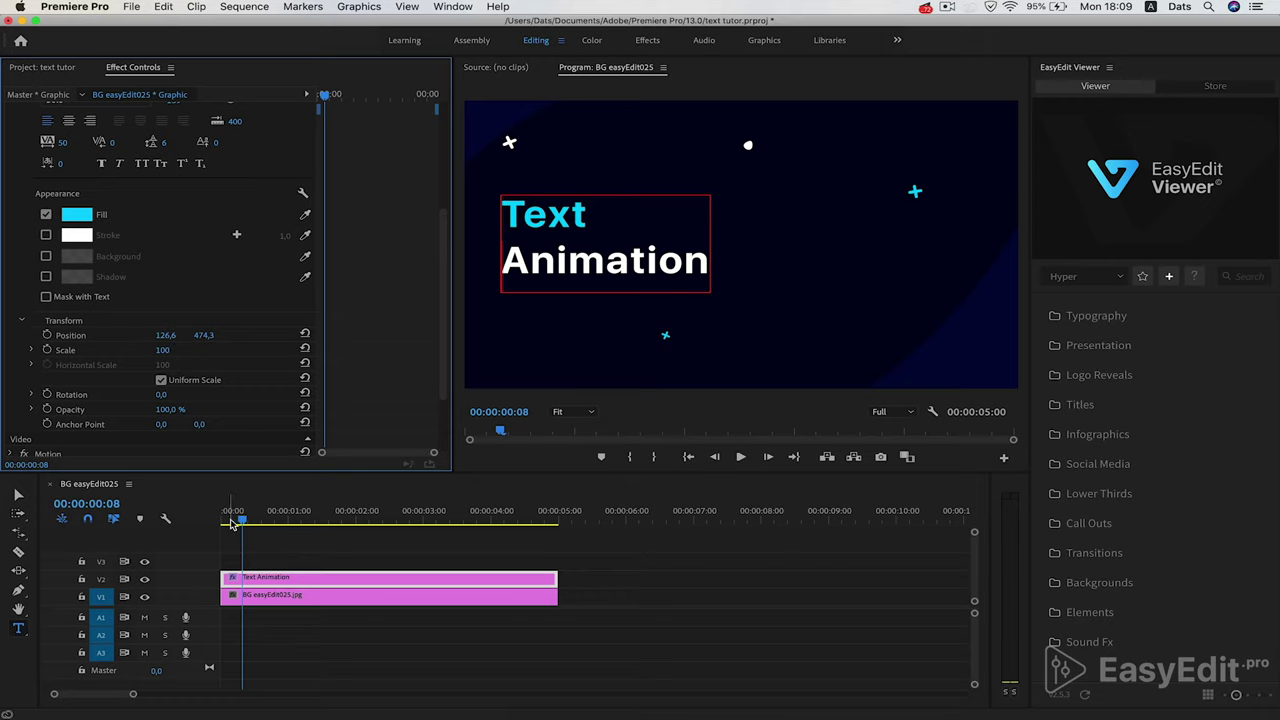
Step: Preview the title, then push it off the left edge to Position X 112 at the start
{"action": "left_click_drag", "start_coordinate": [242, 522], "coordinate": [206, 524]}
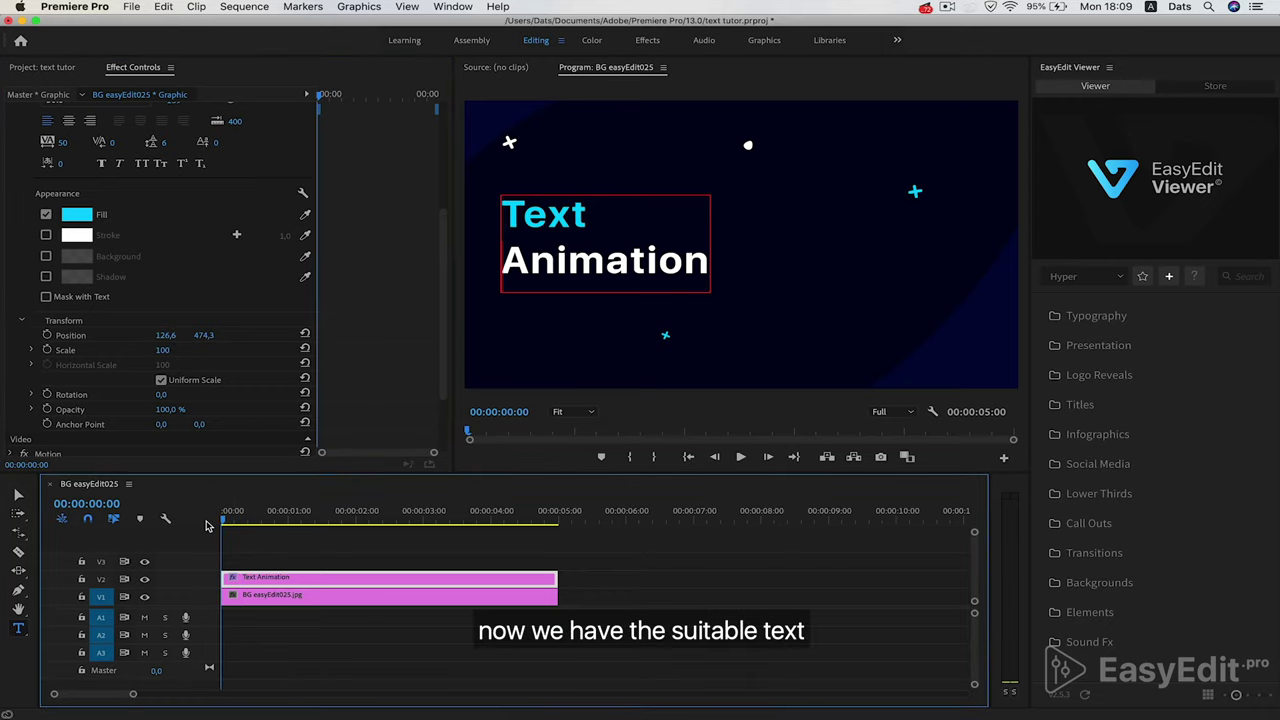
{"action": "key", "text": "space"}
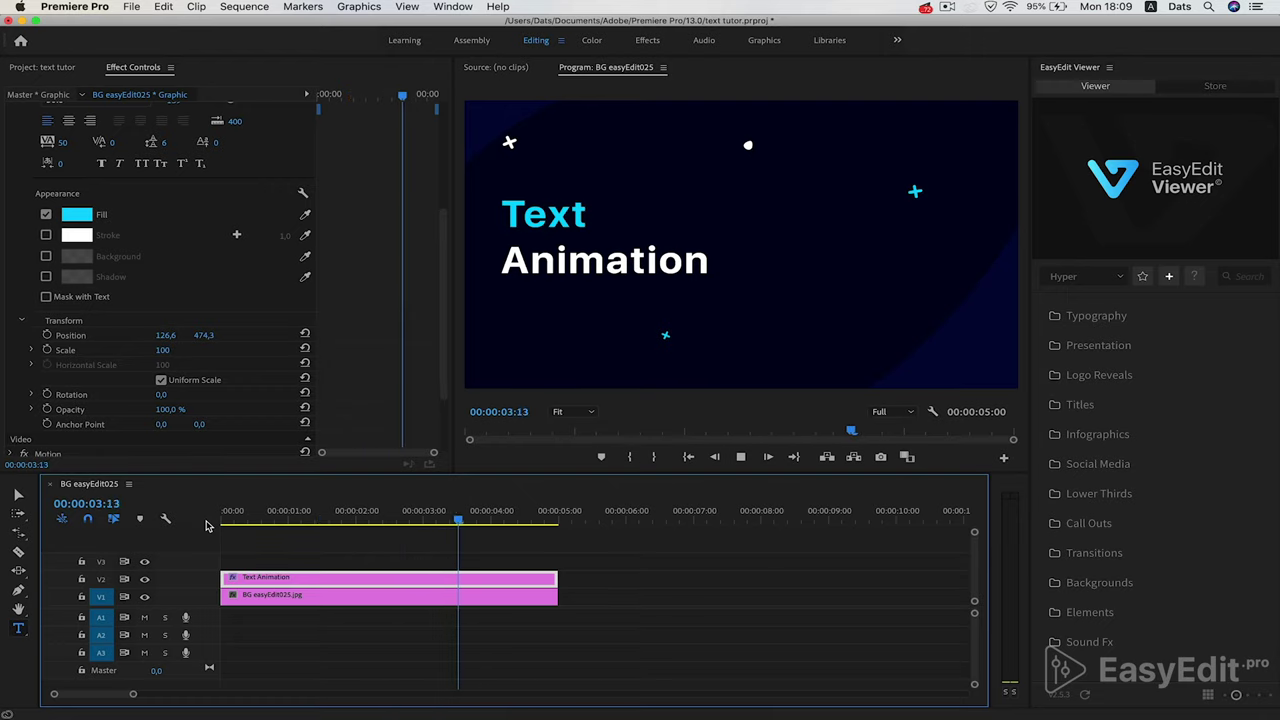
{"action": "key", "text": "space"}
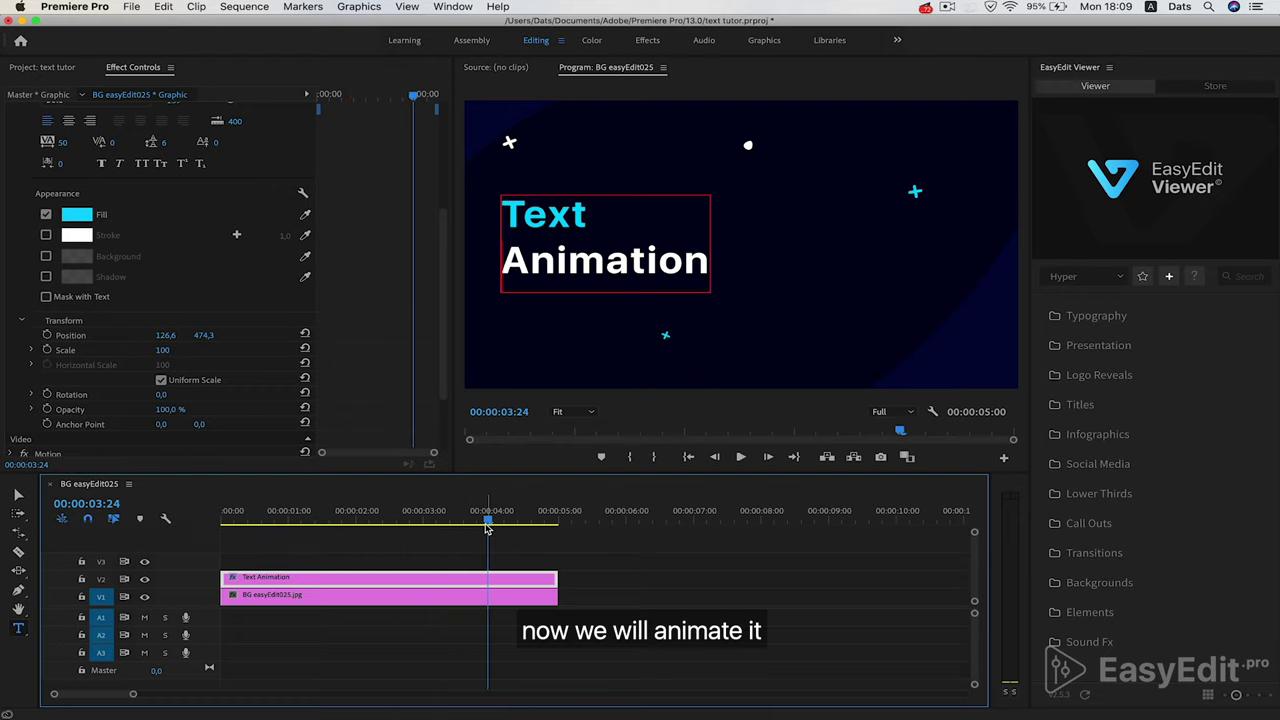
{"action": "left_click_drag", "start_coordinate": [487, 527], "coordinate": [196, 545]}
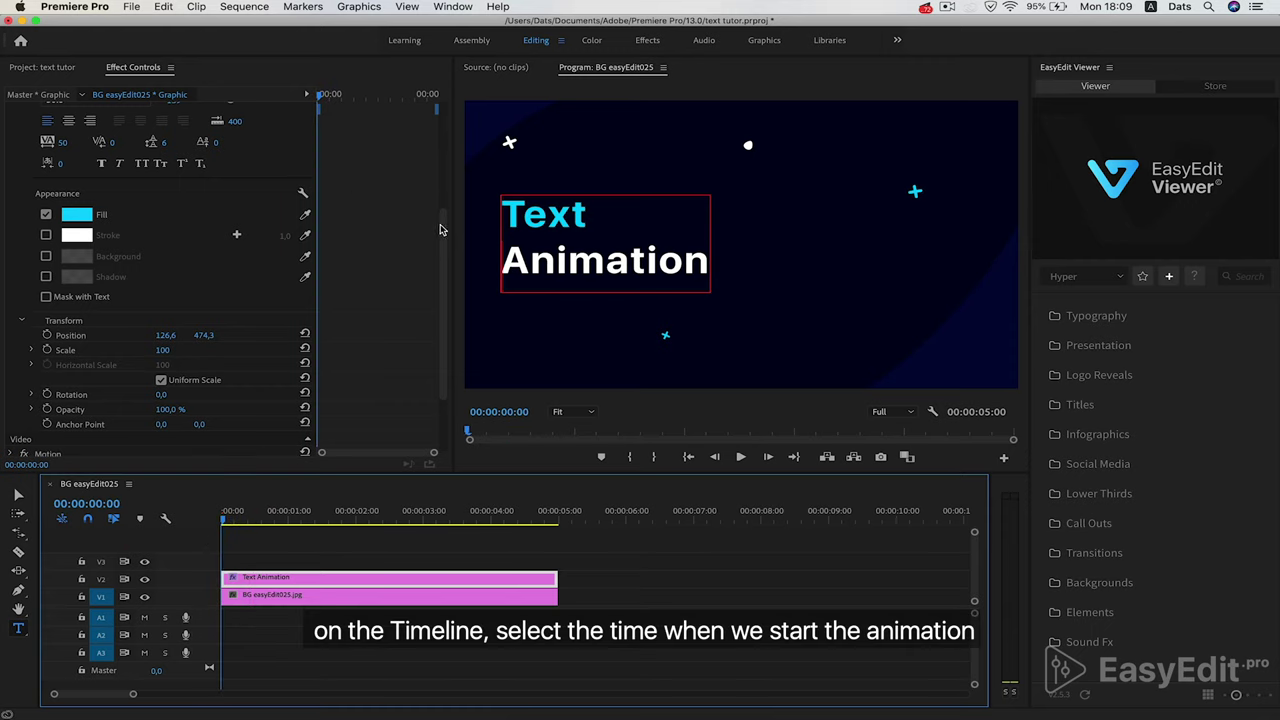
{"action": "left_click_drag", "start_coordinate": [440, 230], "coordinate": [442, 105]}
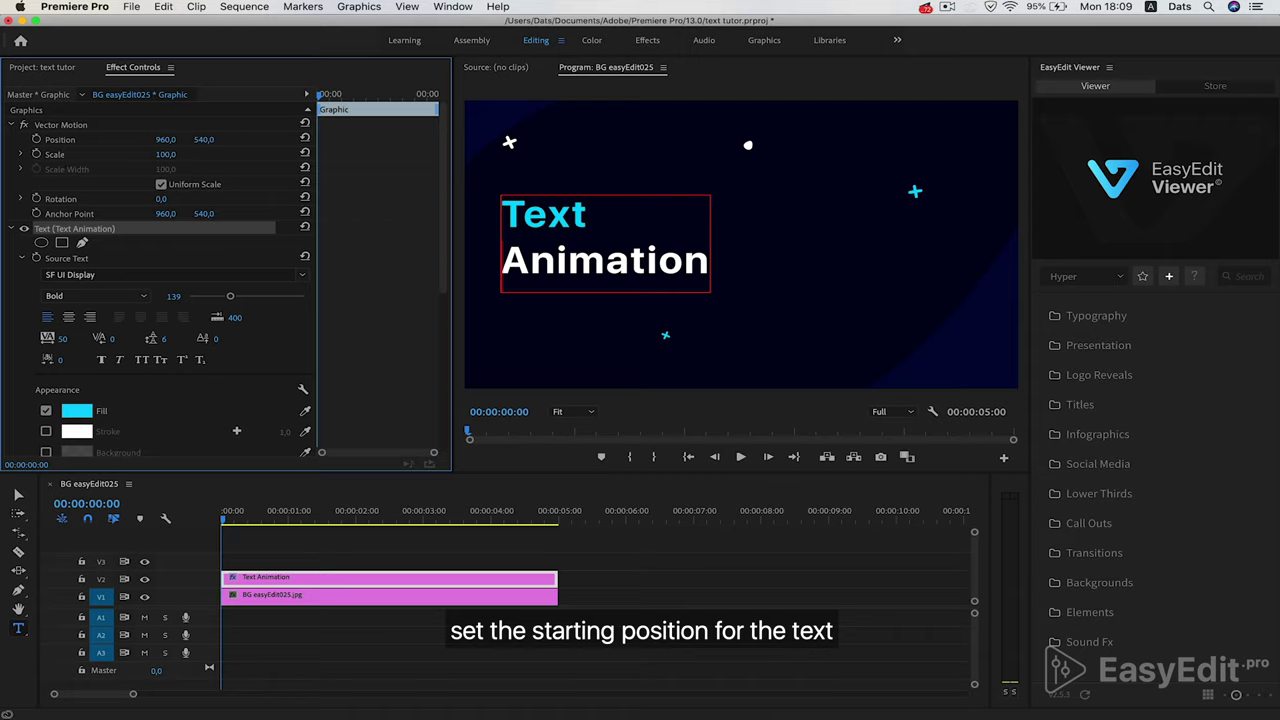
{"action": "left_click_drag", "start_coordinate": [165, 139], "coordinate": [55, 139]}
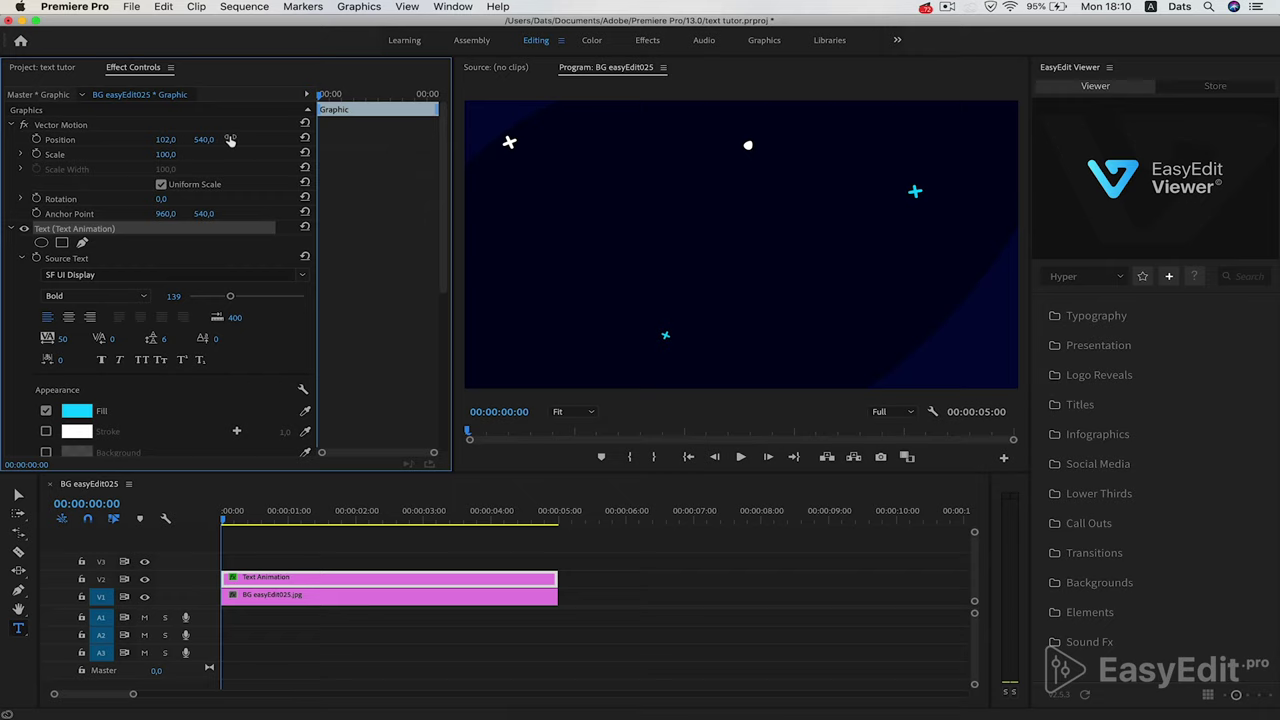
Step: Keyframe Position from X 112 at the start to 917 at frame 15, then preview the slide-in
{"action": "left_click", "coordinate": [36, 141]}
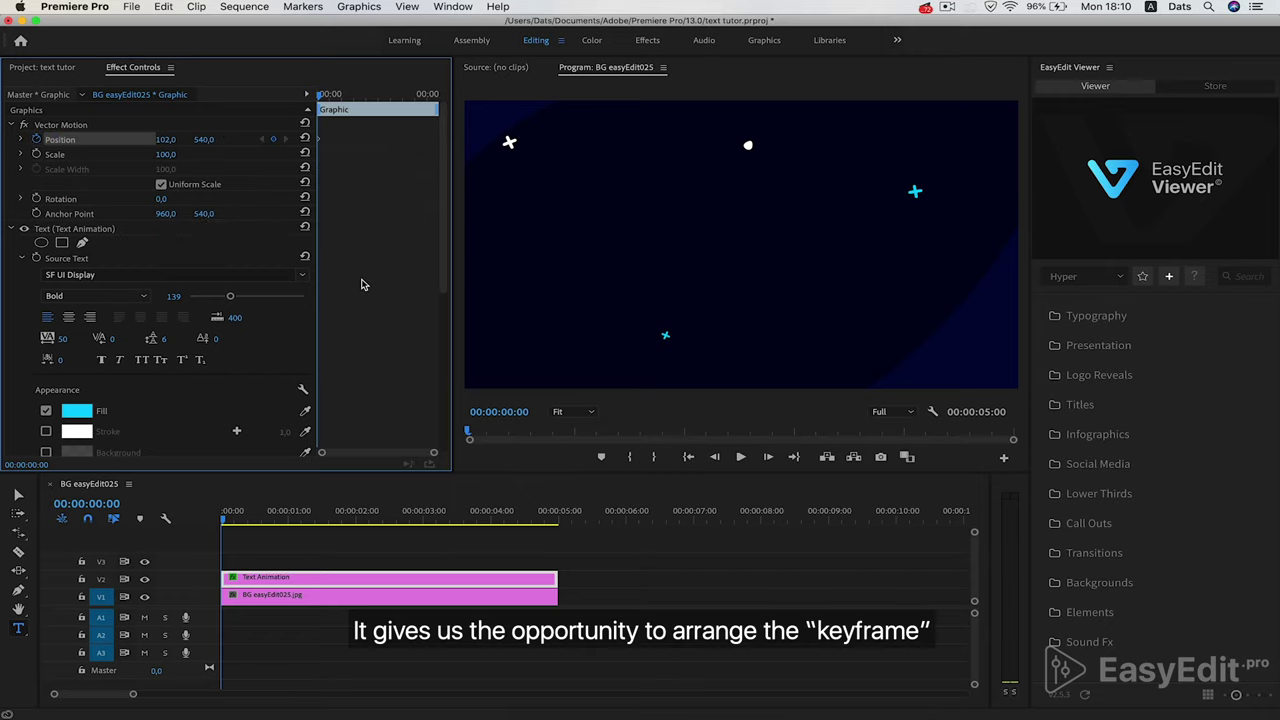
{"action": "key", "text": "shift+Right"}
{"action": "key", "text": "shift+Right"}
{"action": "key", "text": "shift+Right"}
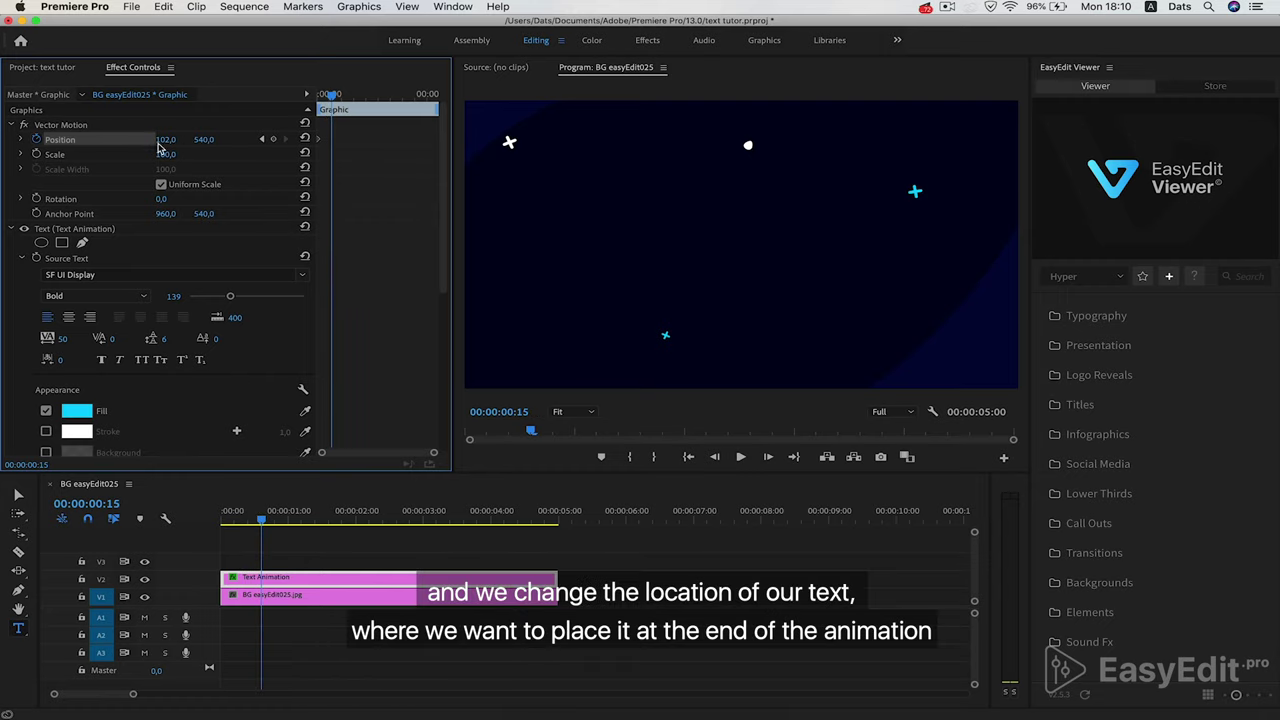
{"action": "left_click_drag", "start_coordinate": [165, 139], "coordinate": [265, 139]}
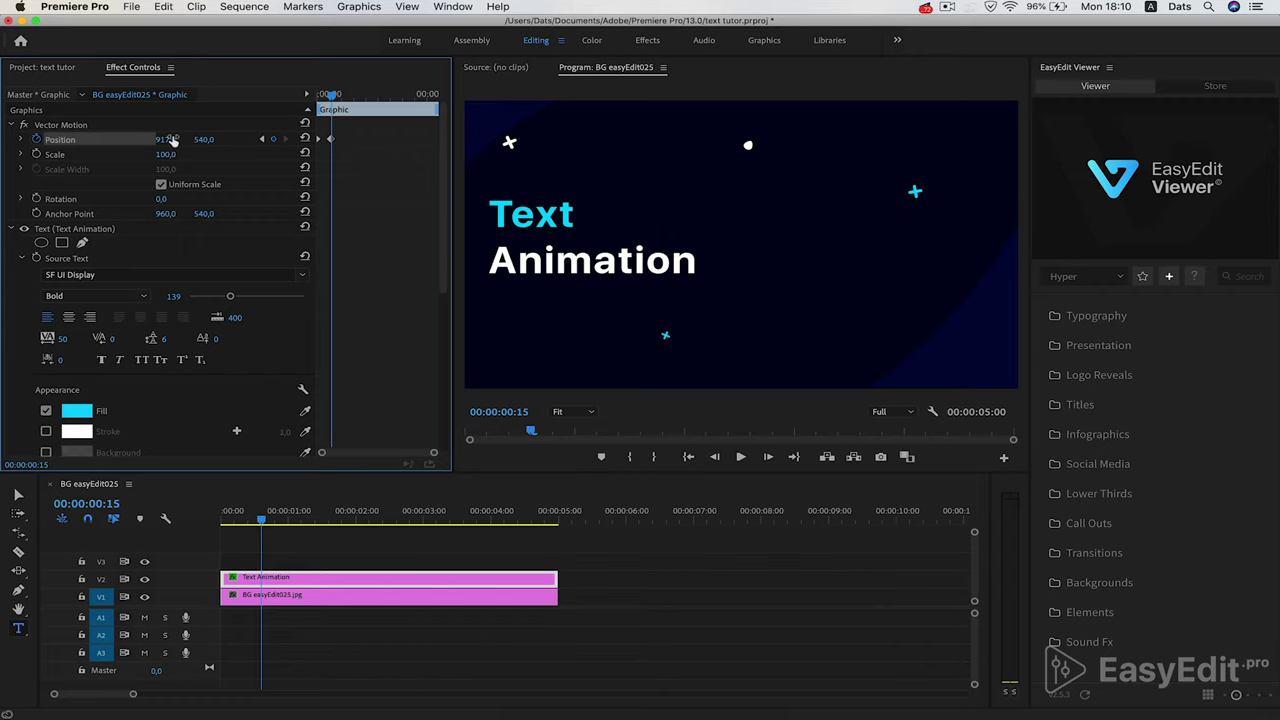
{"action": "left_click_drag", "start_coordinate": [331, 101], "coordinate": [318, 98]}
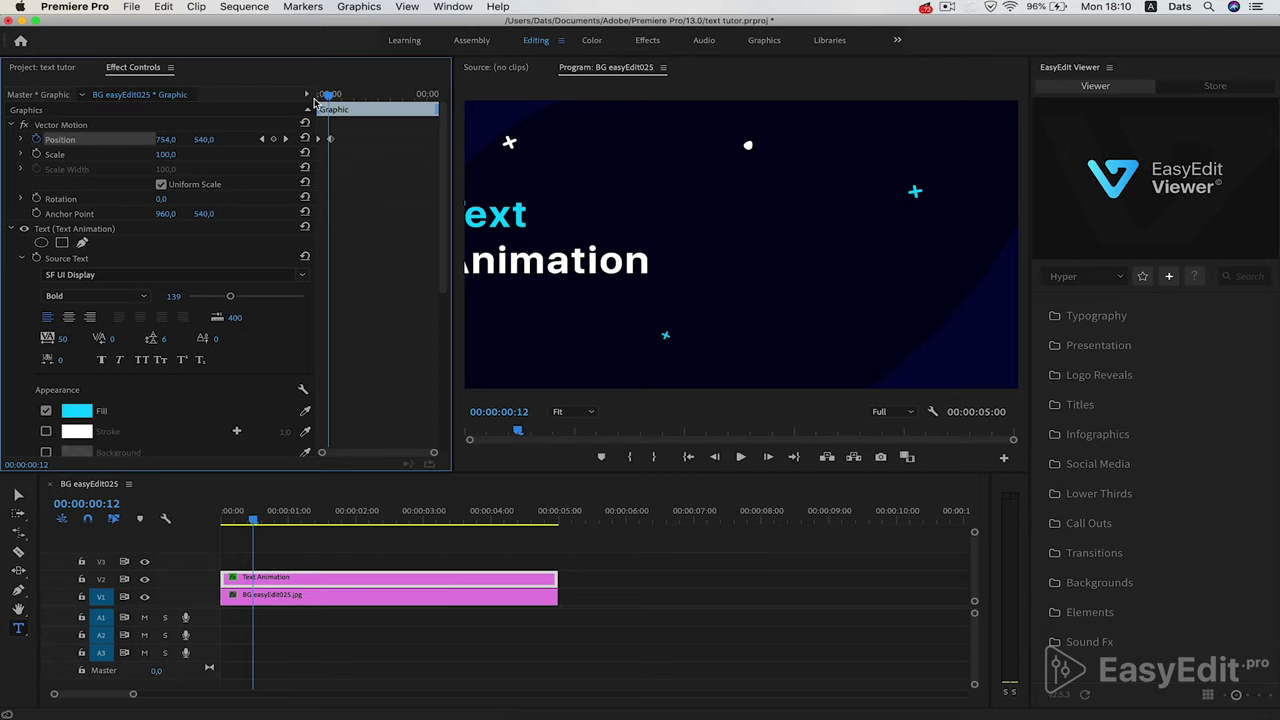
{"action": "left_click", "coordinate": [169, 123]}
{"action": "key", "text": "space"}
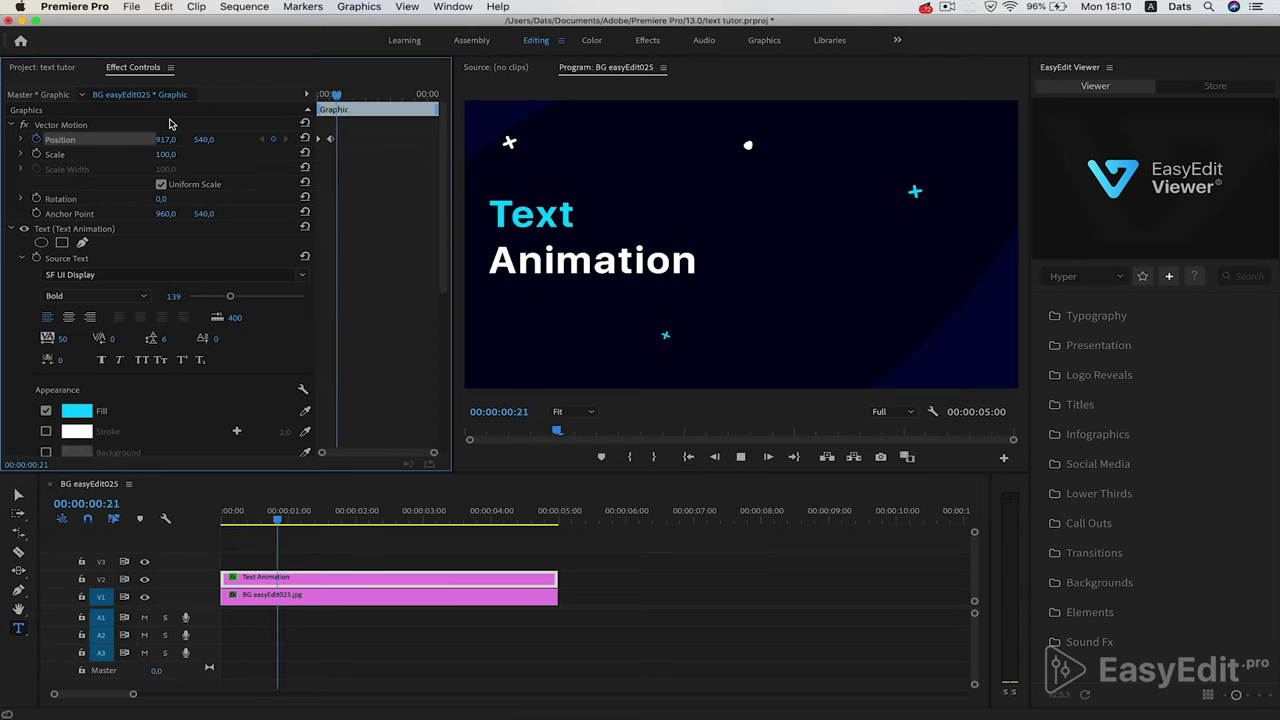
{"action": "key", "text": "space"}
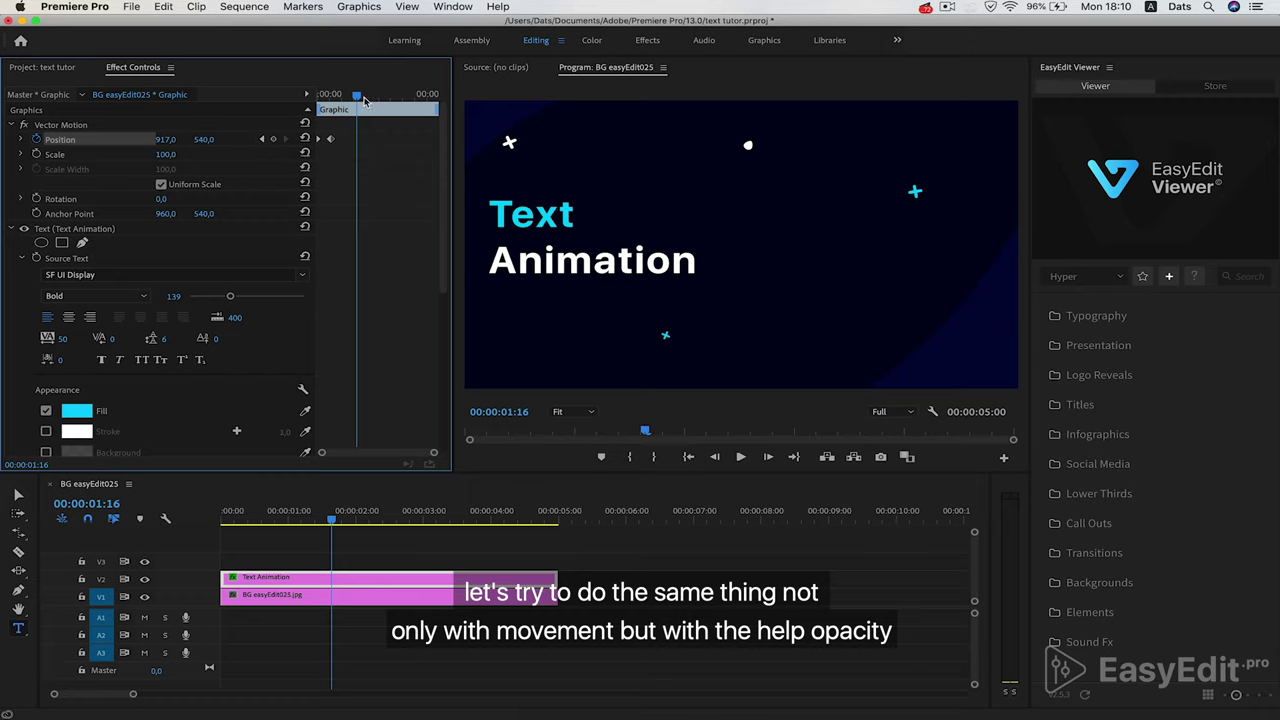
Step: Add Opacity keyframes: 100% at 01:20 and 0% a little later
{"action": "left_click_drag", "start_coordinate": [355, 99], "coordinate": [360, 100]}
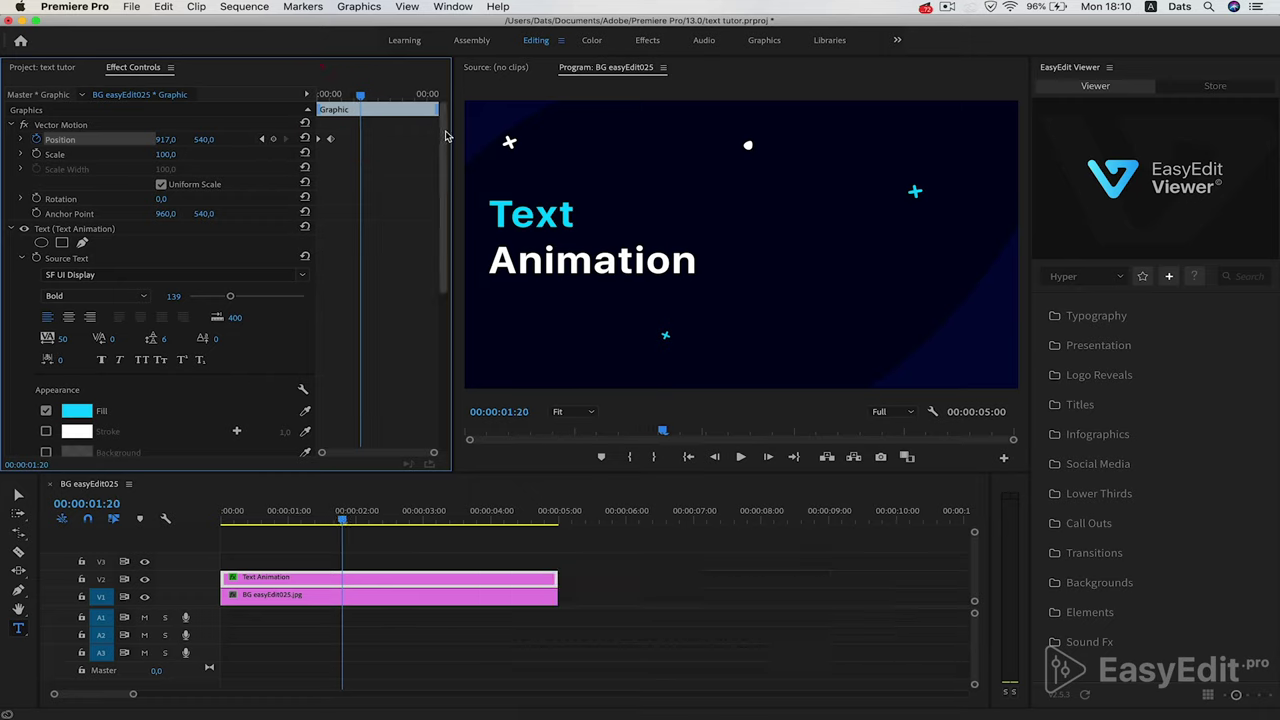
{"action": "left_click_drag", "start_coordinate": [444, 136], "coordinate": [456, 318]}
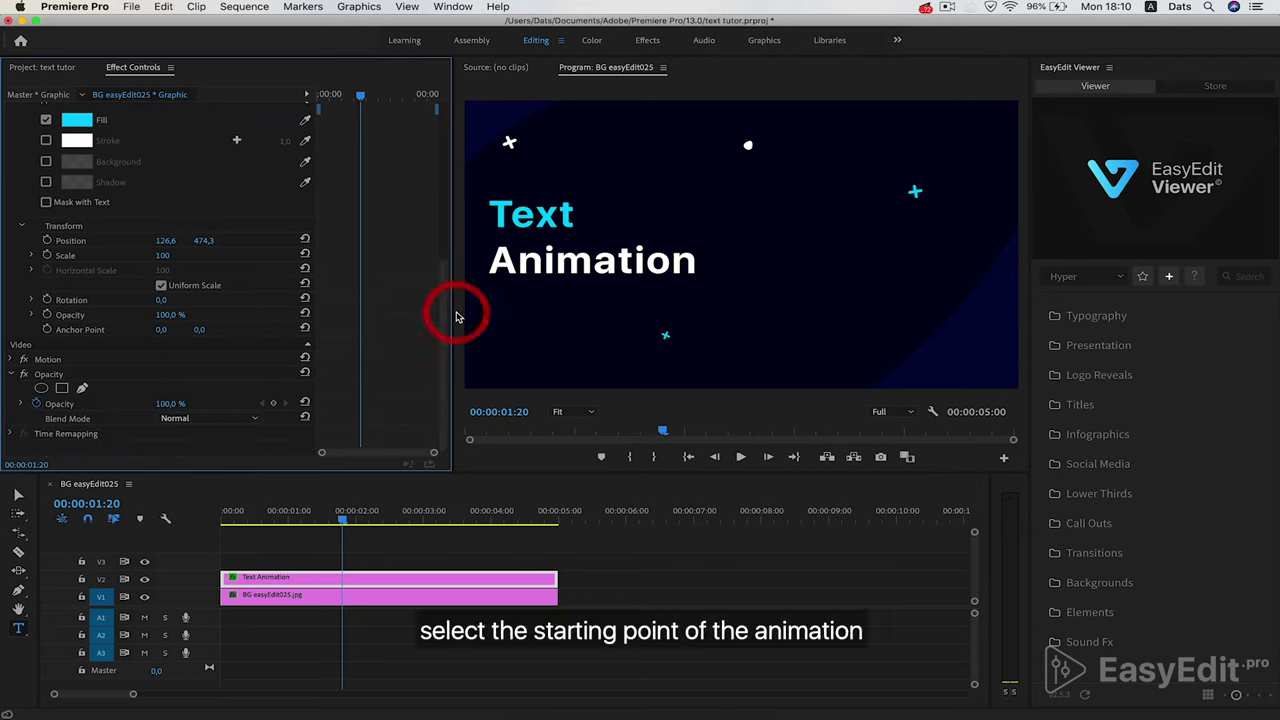
{"action": "left_click", "coordinate": [277, 405]}
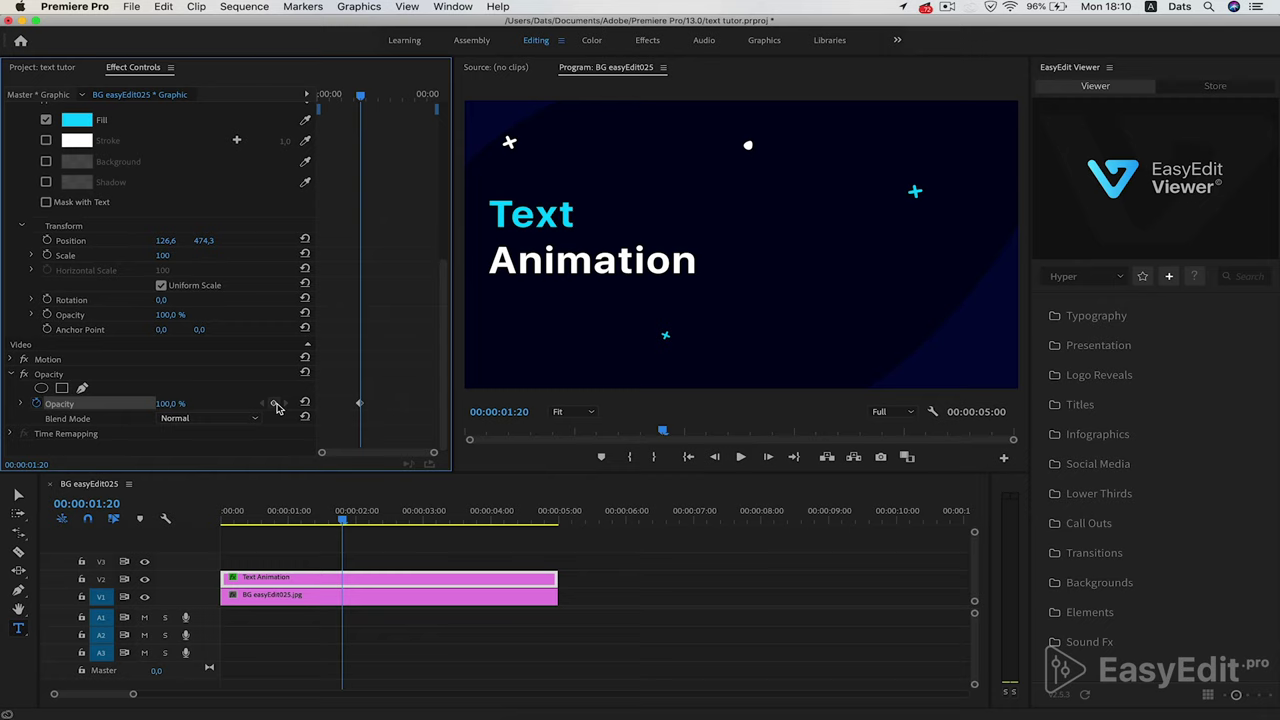
{"action": "left_click_drag", "start_coordinate": [362, 97], "coordinate": [377, 100]}
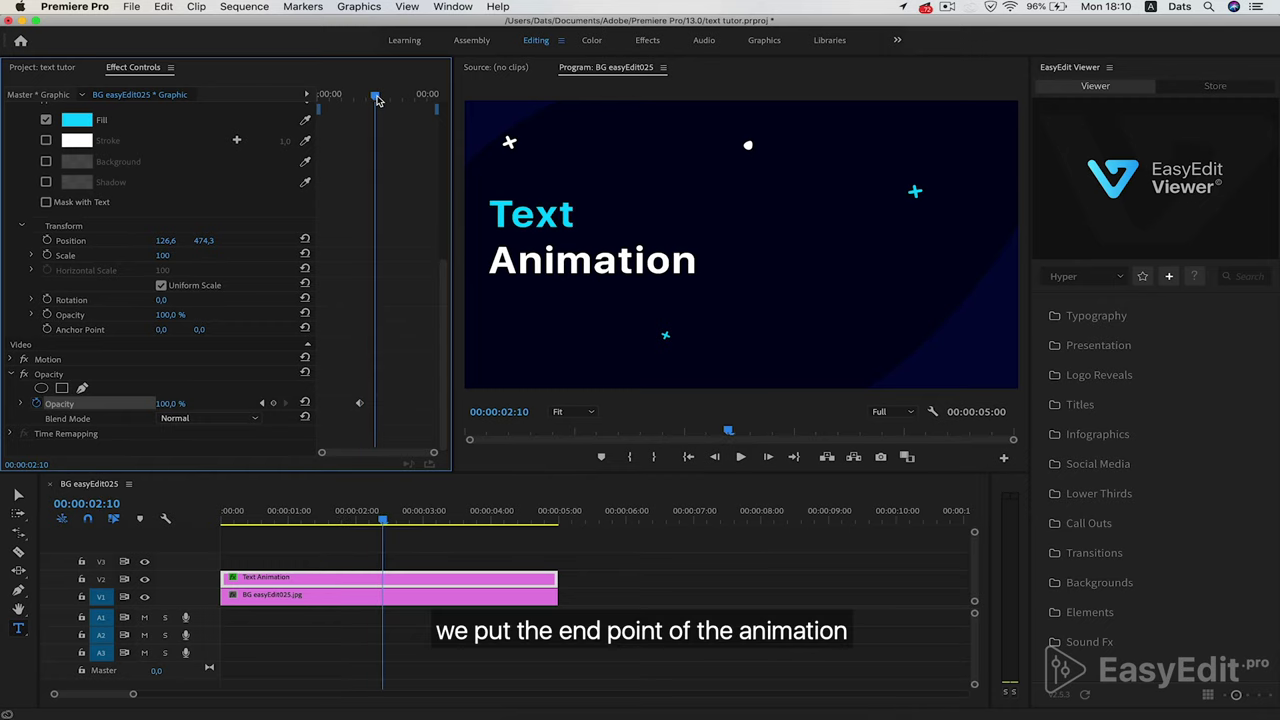
{"action": "left_click", "coordinate": [168, 403]}
{"action": "type", "text": "0"}
{"action": "key", "text": "Return"}
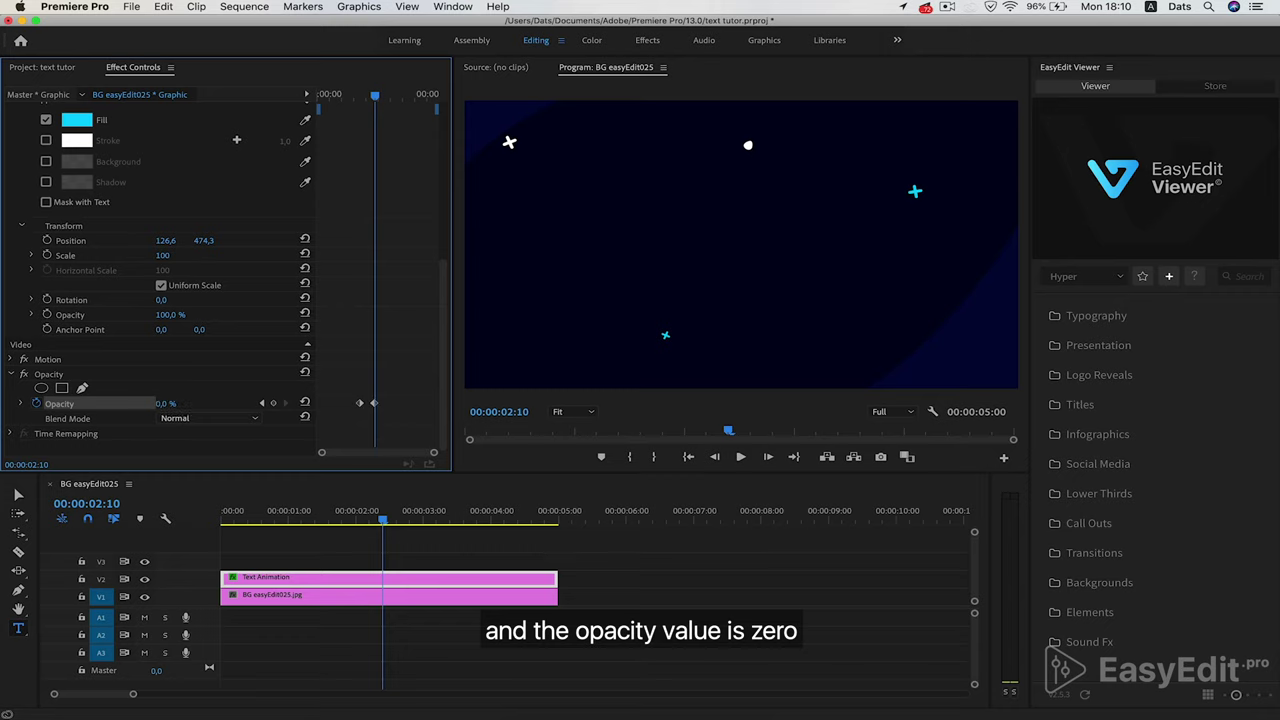
Step: Preview the fade and drag the last Opacity keyframe closer to shorten it
{"action": "left_click", "coordinate": [341, 100]}
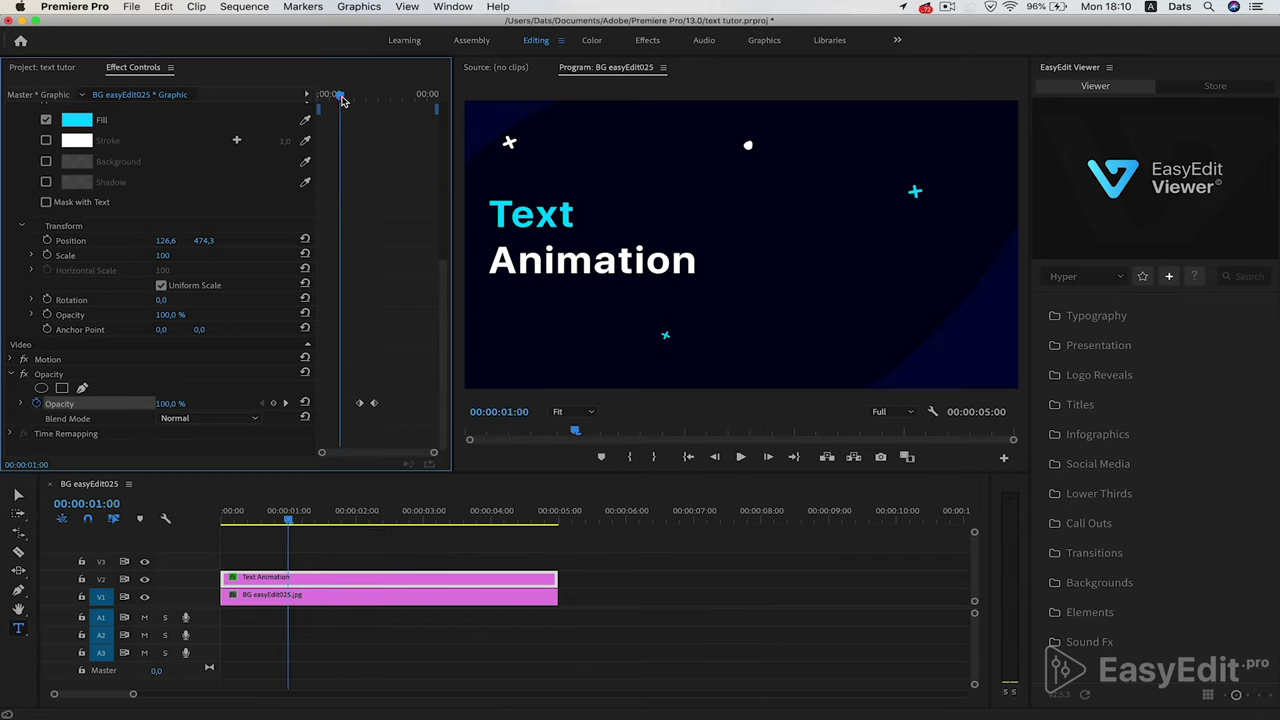
{"action": "key", "text": "space"}
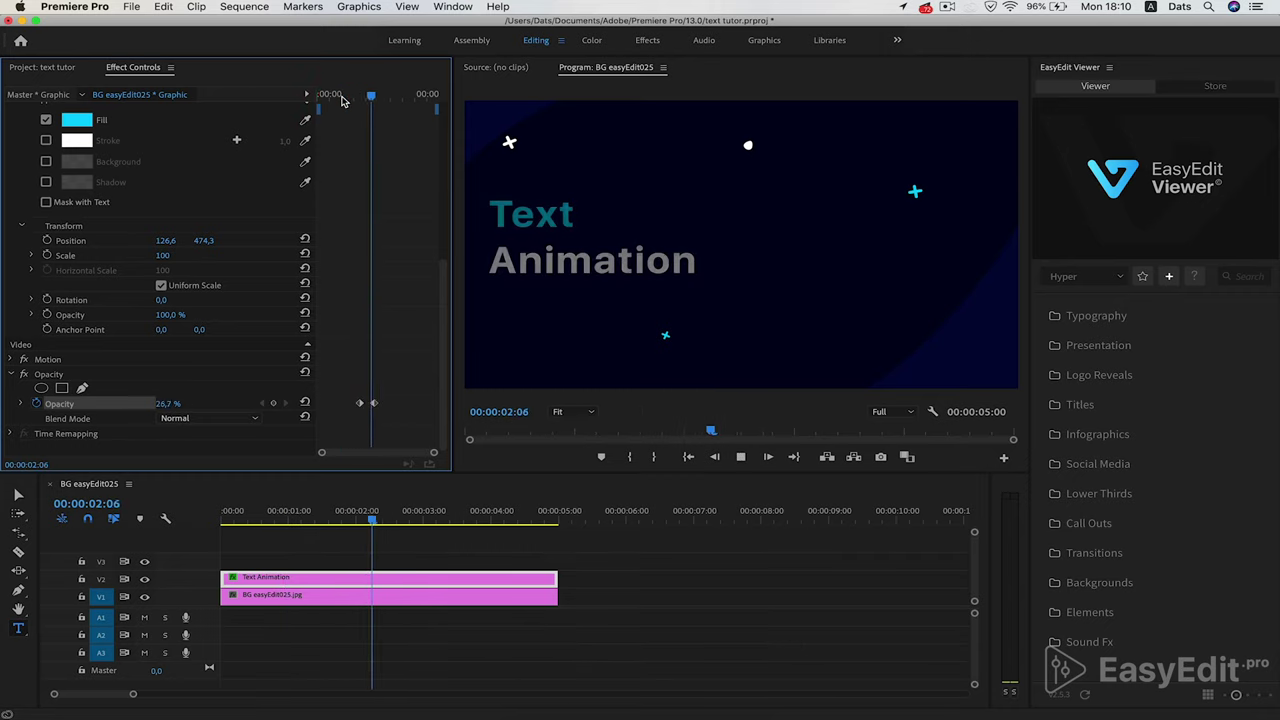
{"action": "key", "text": "space"}
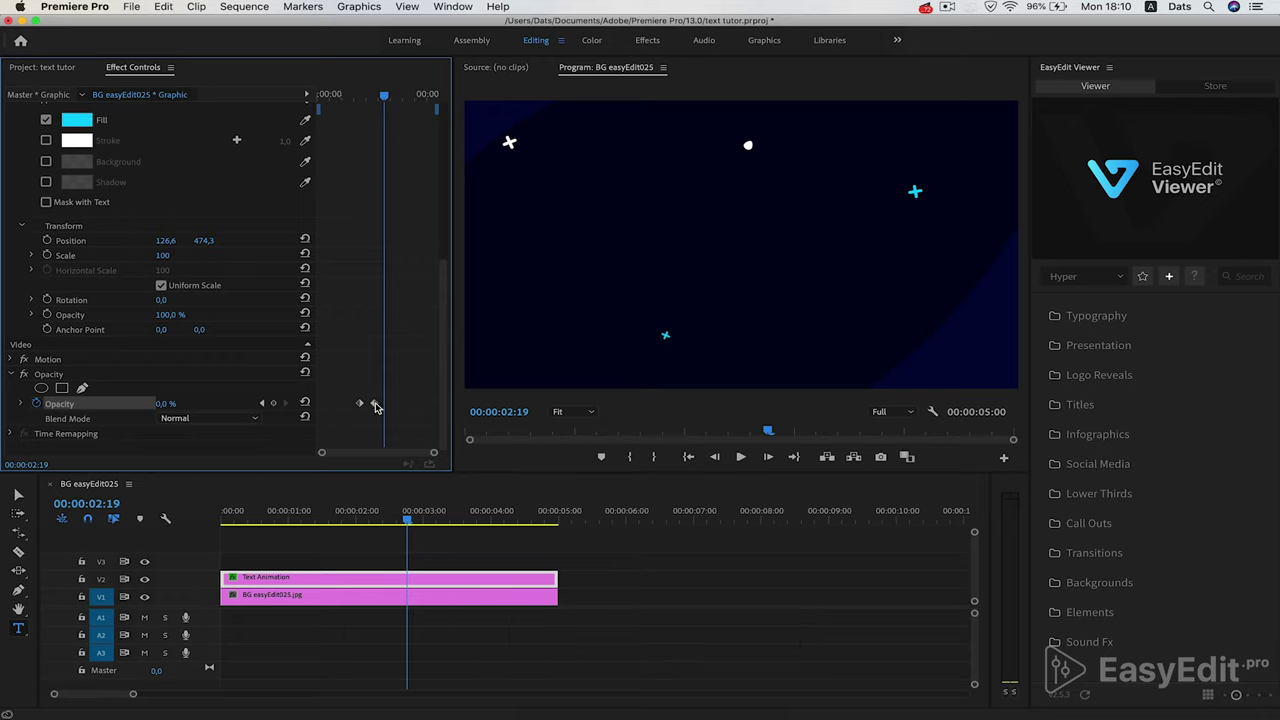
{"action": "left_click", "coordinate": [374, 404]}
{"action": "left_click_drag", "start_coordinate": [370, 405], "coordinate": [368, 405]}
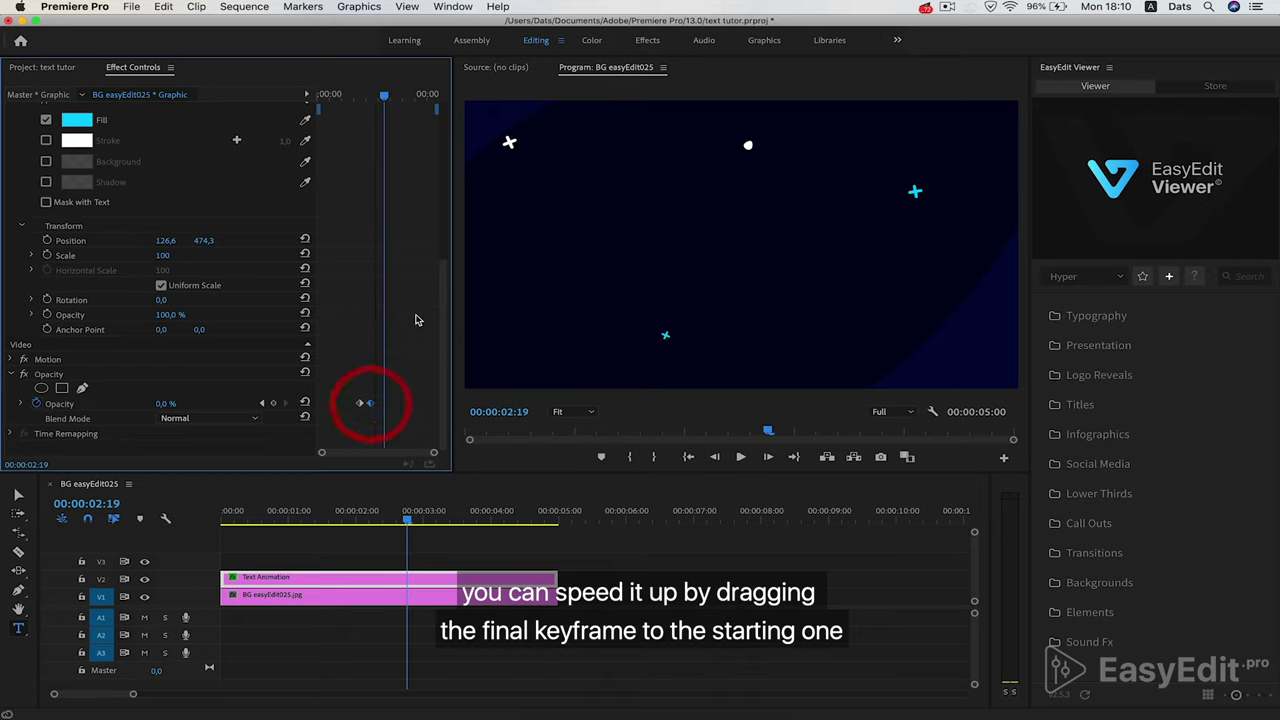
Step: Play the whole title animation, collapse the Text properties and switch to the Effects workspace
{"action": "key", "text": "Home"}
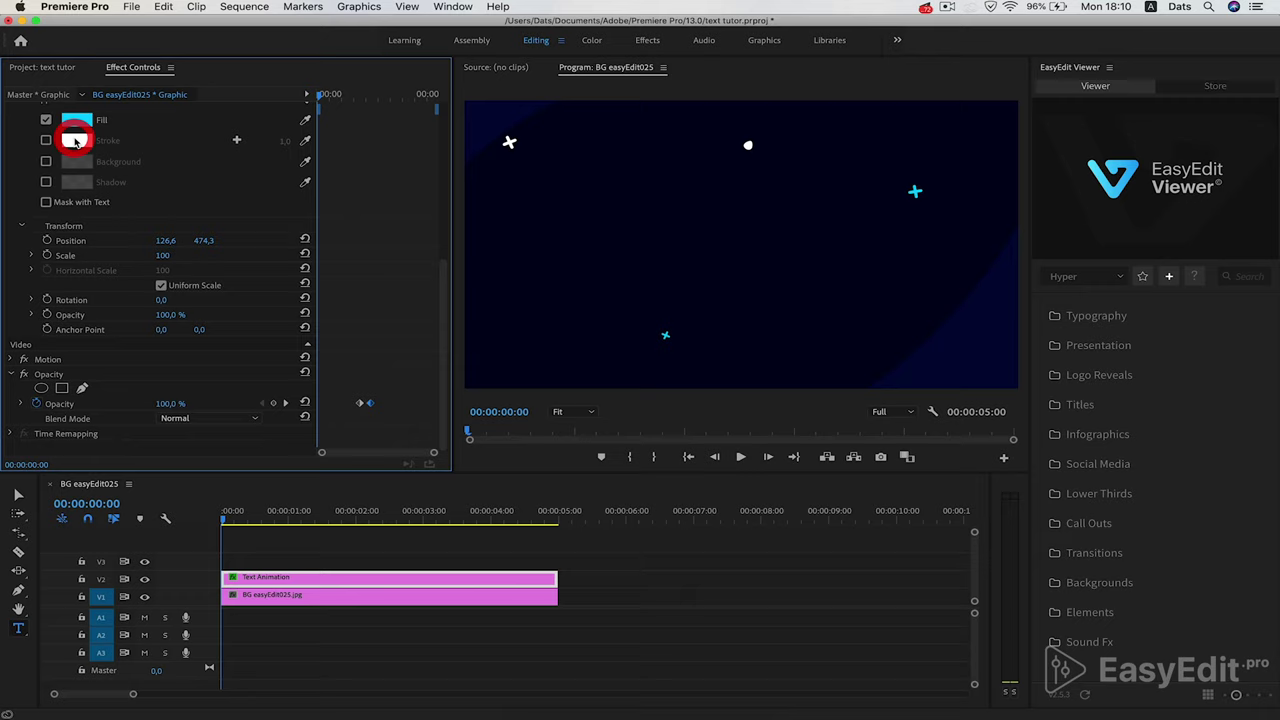
{"action": "key", "text": "space"}
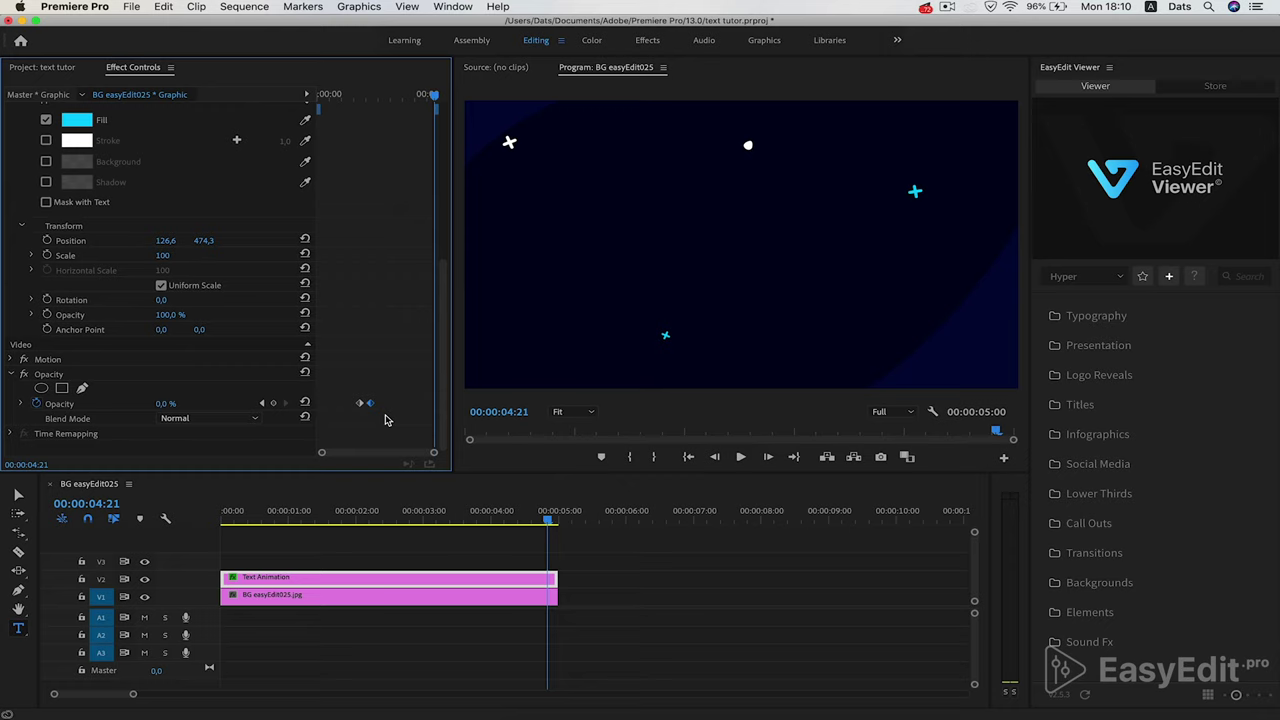
{"action": "left_click_drag", "start_coordinate": [443, 286], "coordinate": [443, 134]}
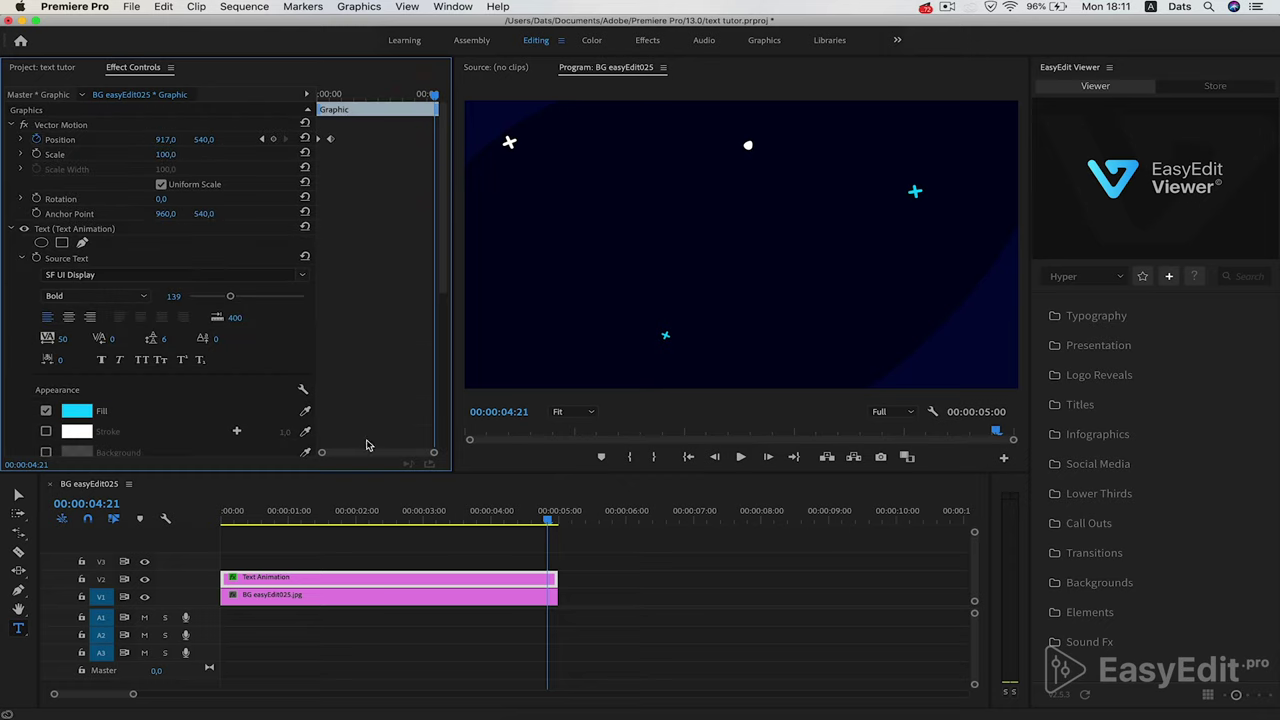
{"action": "left_click", "coordinate": [11, 229]}
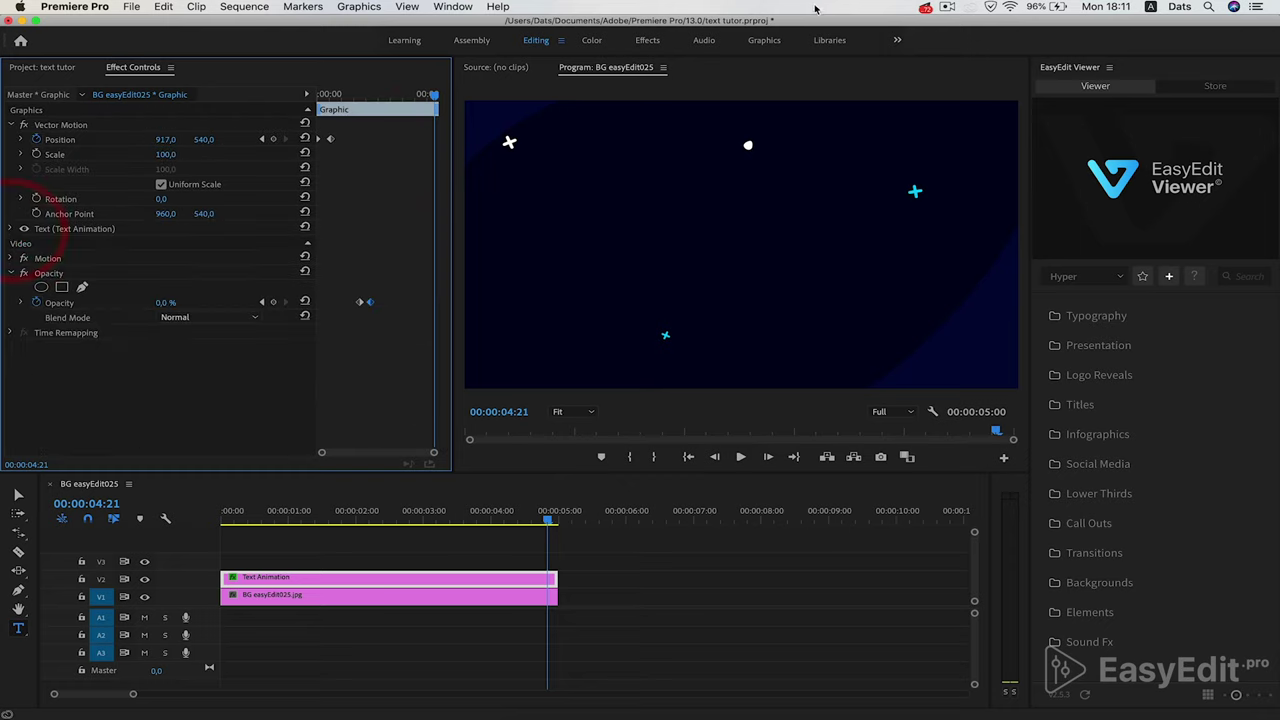
{"action": "left_click", "coordinate": [648, 40]}
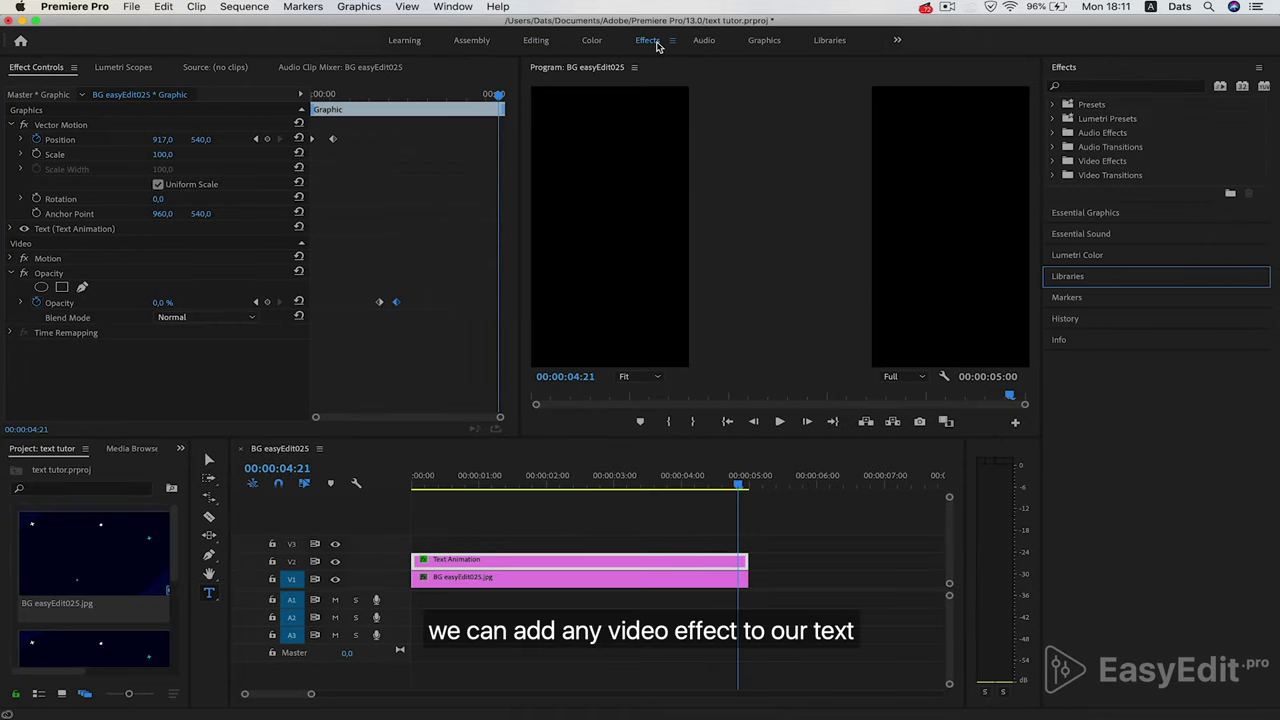
Step: Apply the Fast Blur effect to the title and return to the Editing workspace
{"action": "left_click", "coordinate": [1133, 90]}
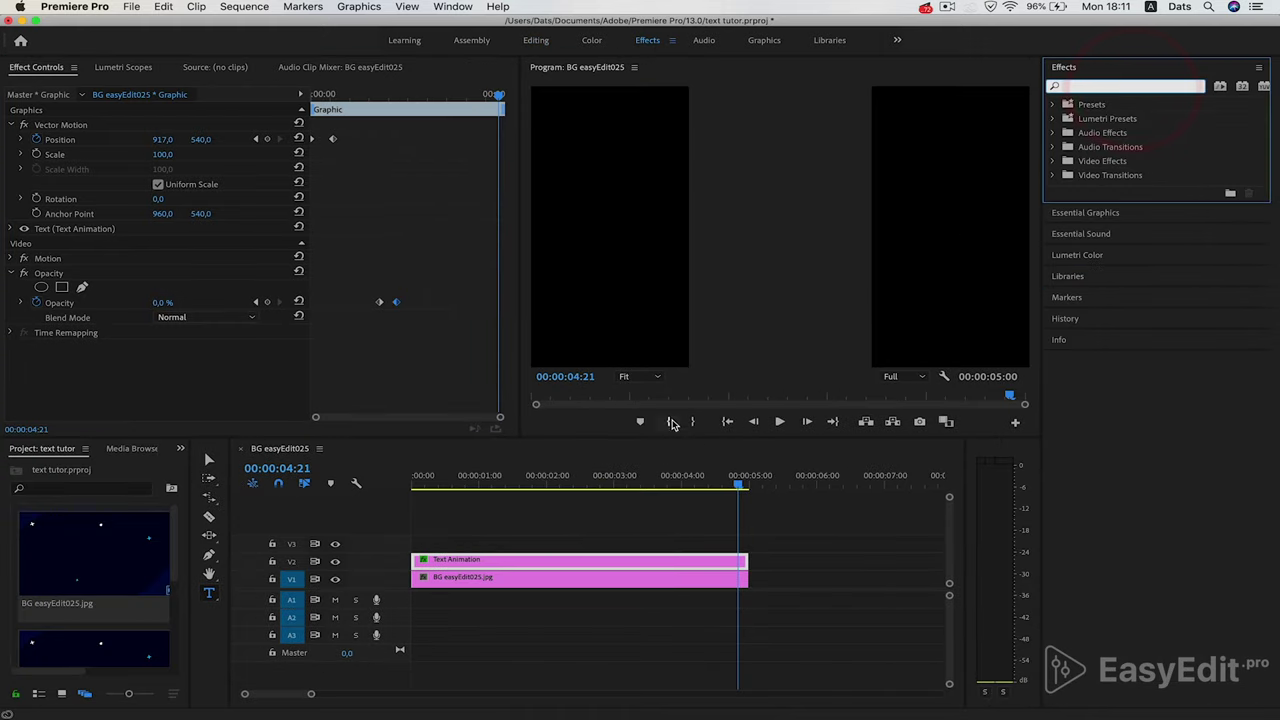
{"action": "left_click", "coordinate": [670, 400]}
{"action": "left_click", "coordinate": [1112, 88]}
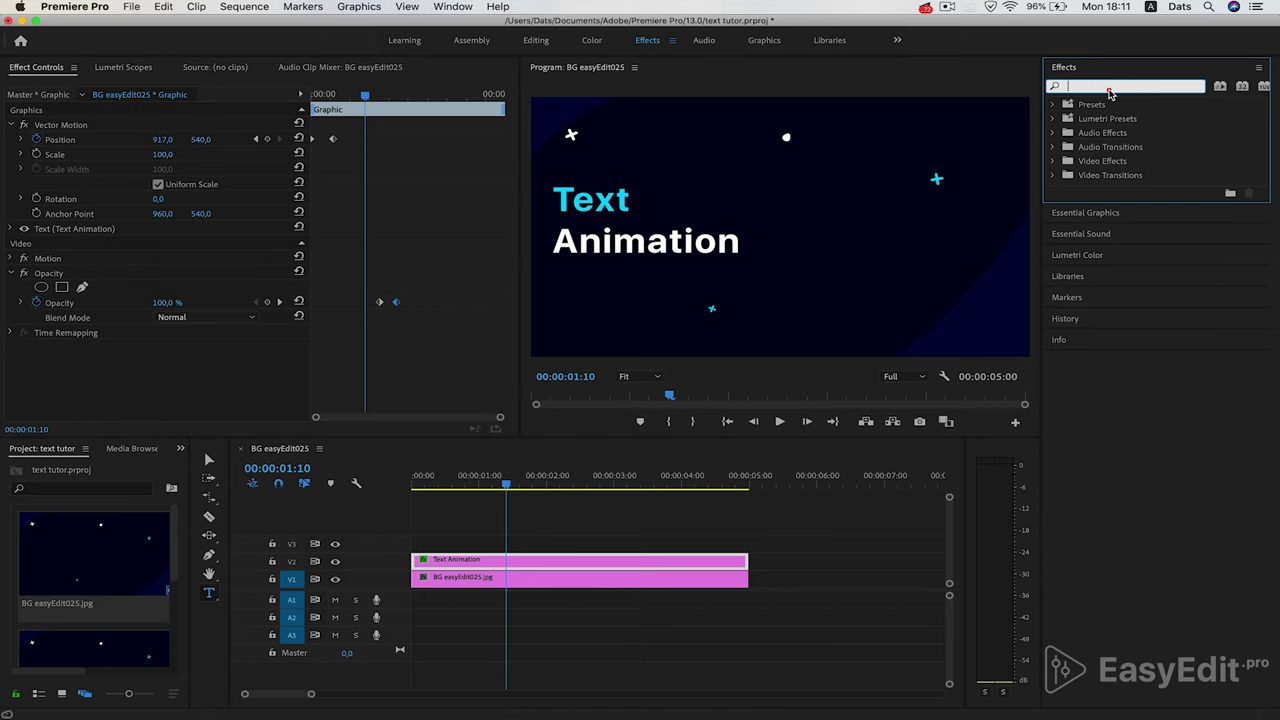
{"action": "left_click", "coordinate": [1053, 161]}
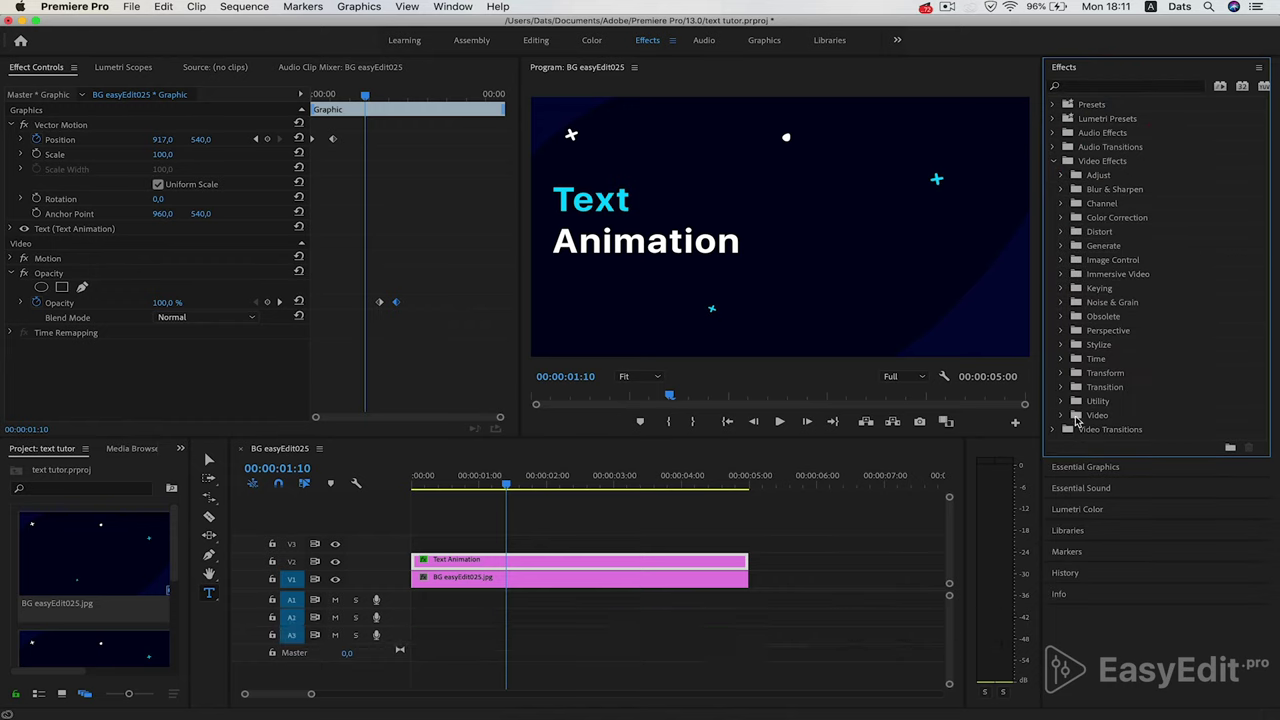
{"action": "left_click", "coordinate": [1087, 90]}
{"action": "type", "text": "b"}
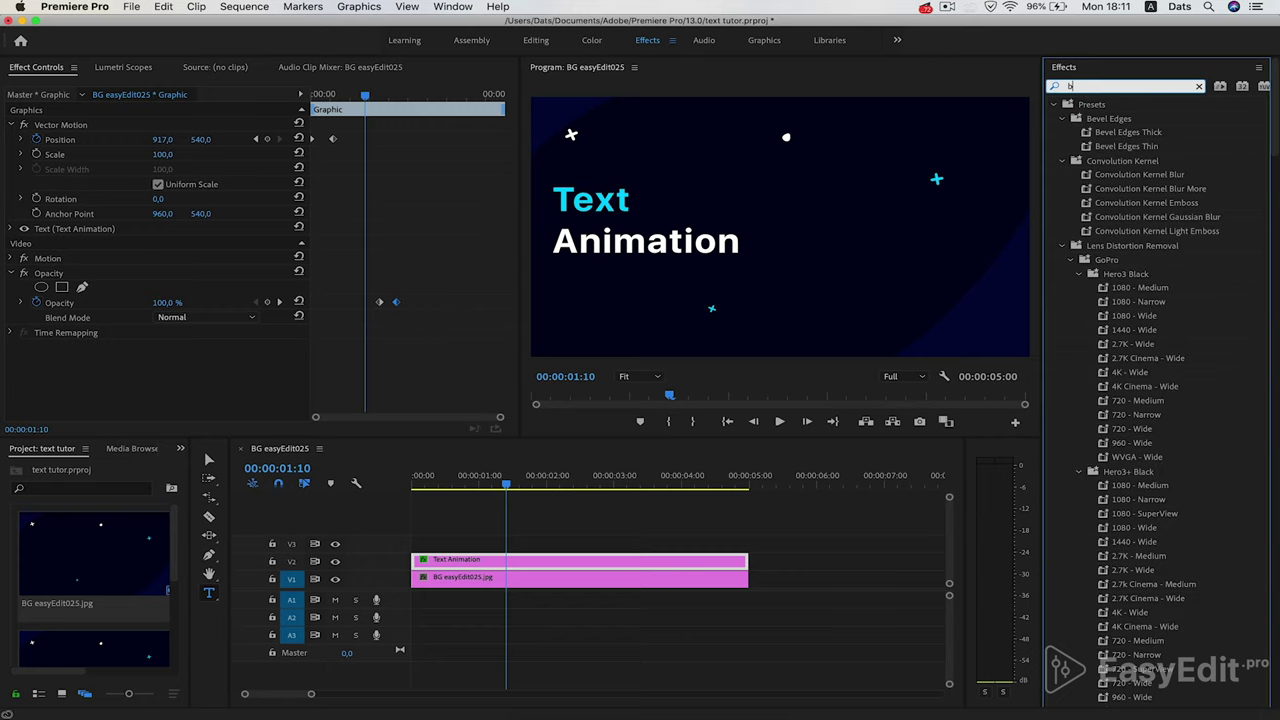
{"action": "type", "text": "lur"}
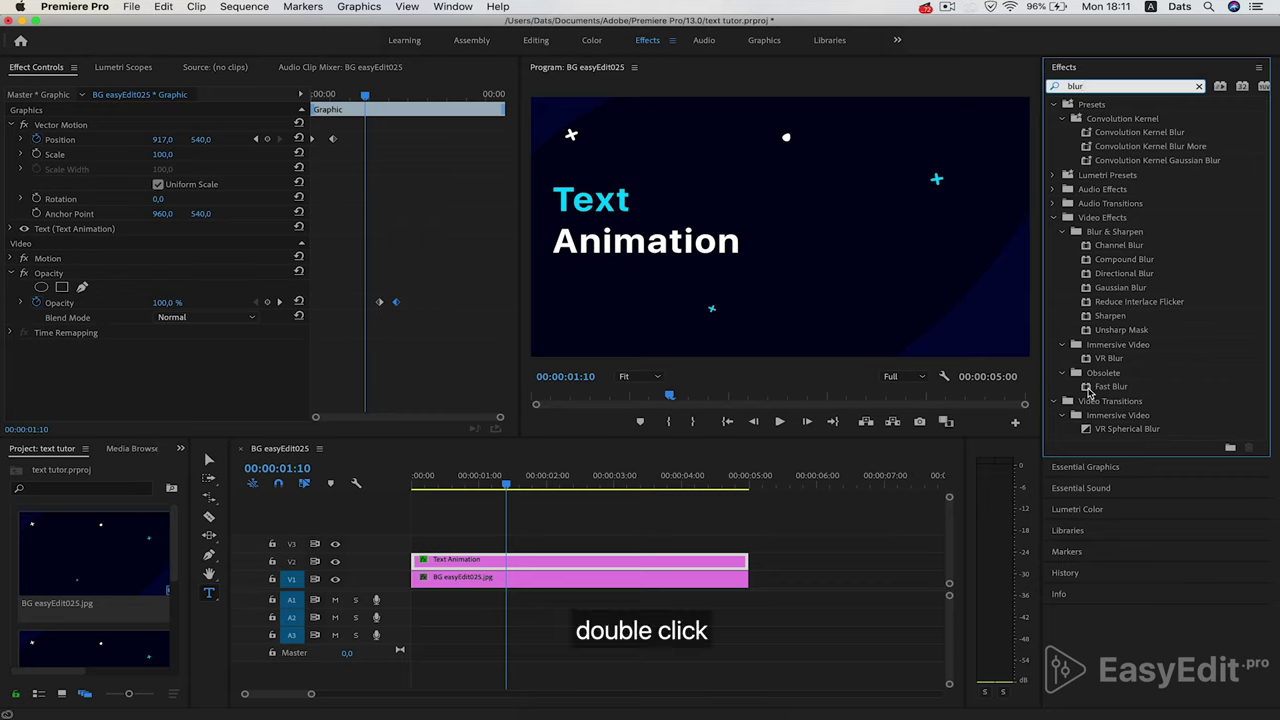
{"action": "double_click", "coordinate": [1090, 389]}
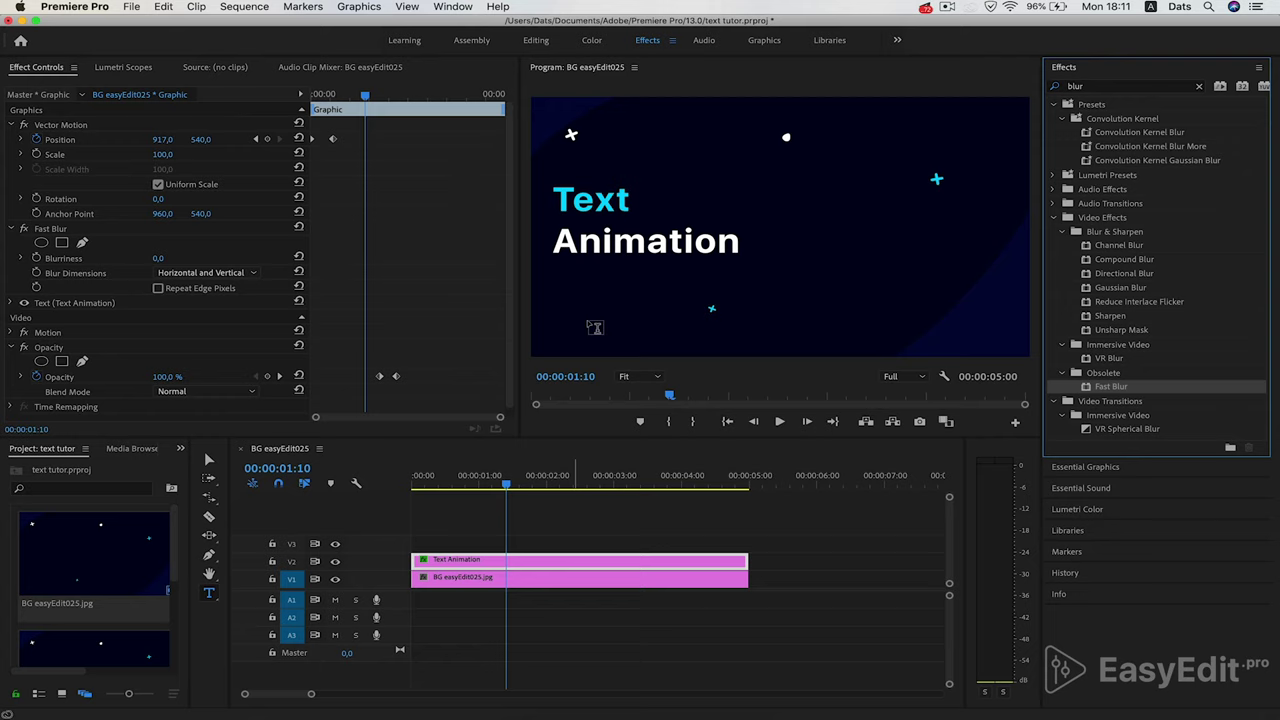
{"action": "left_click", "coordinate": [535, 40]}
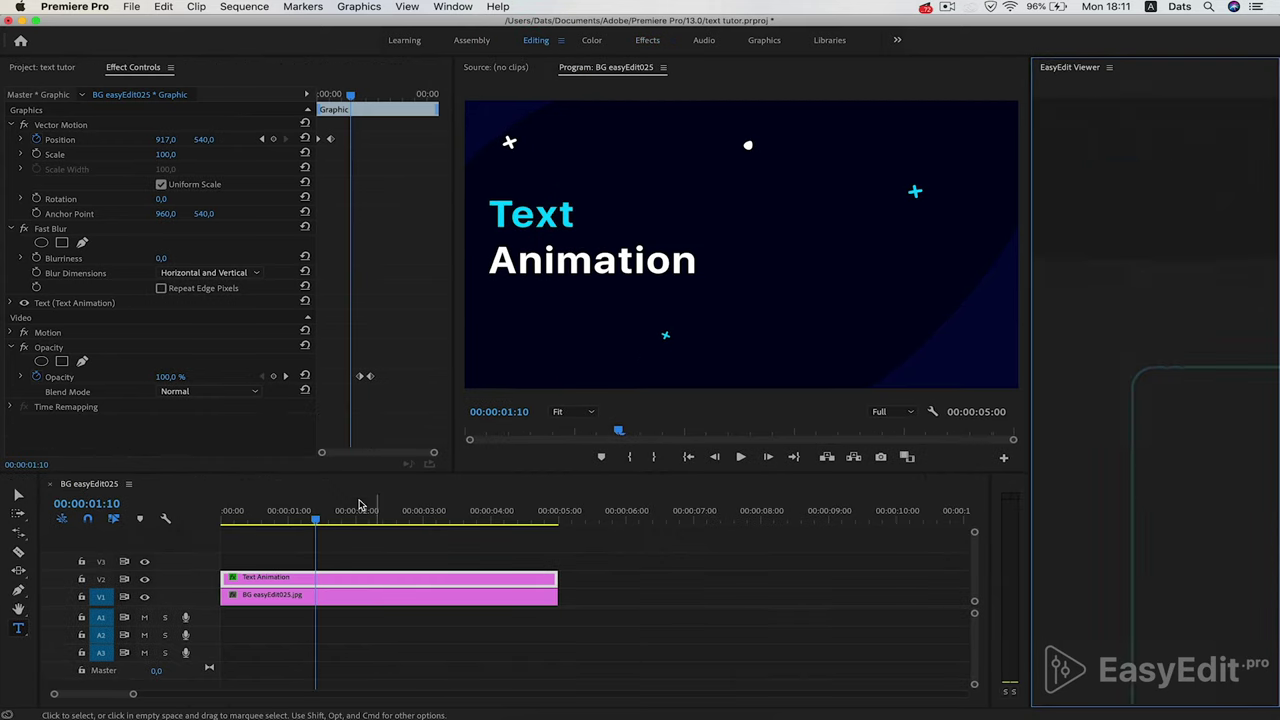
Step: Keyframe Fast Blur blurriness from 50 at the first Position keyframe to 0 at the next, then play
{"action": "left_click_drag", "start_coordinate": [352, 95], "coordinate": [336, 95]}
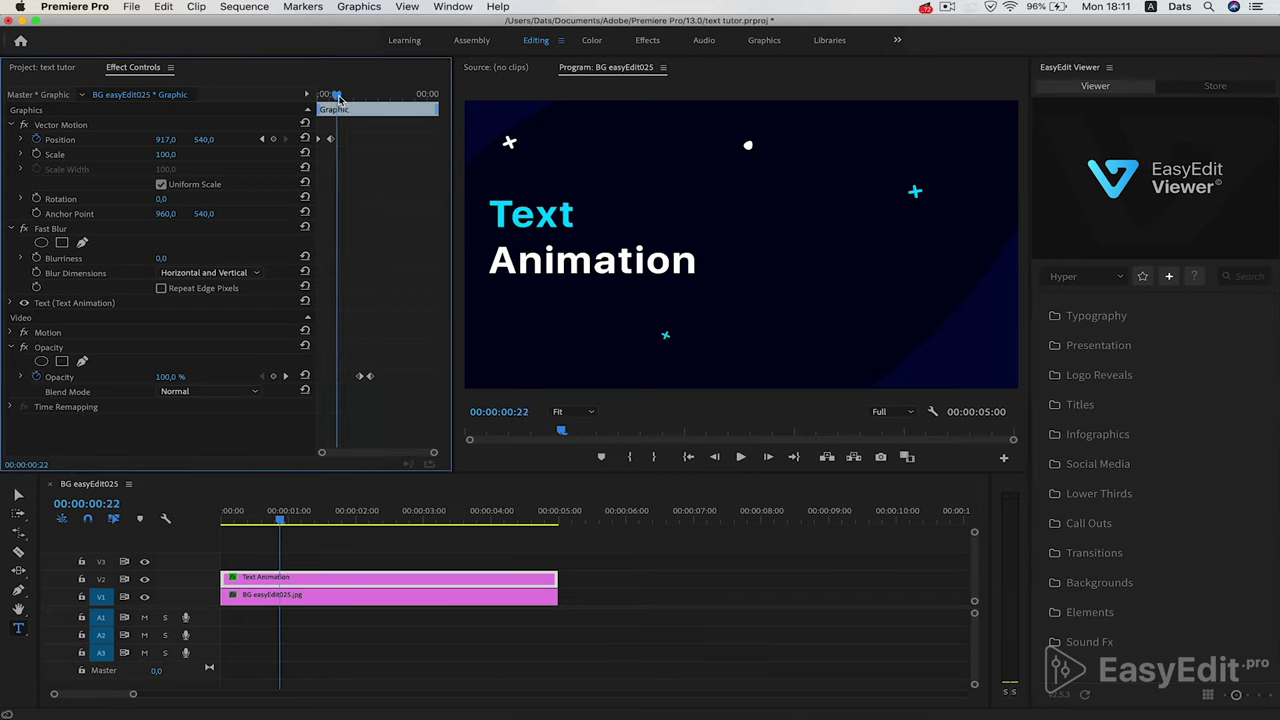
{"action": "left_click", "coordinate": [263, 140]}
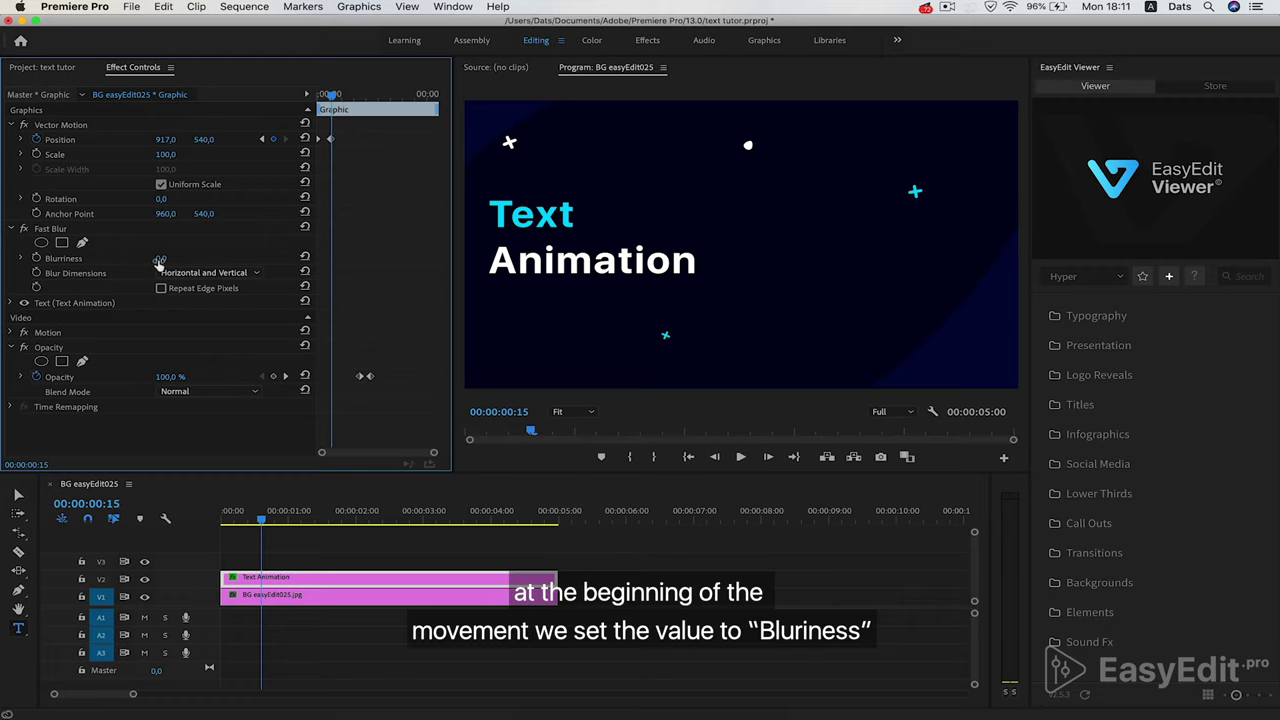
{"action": "left_click", "coordinate": [262, 140]}
{"action": "left_click_drag", "start_coordinate": [161, 258], "coordinate": [188, 258]}
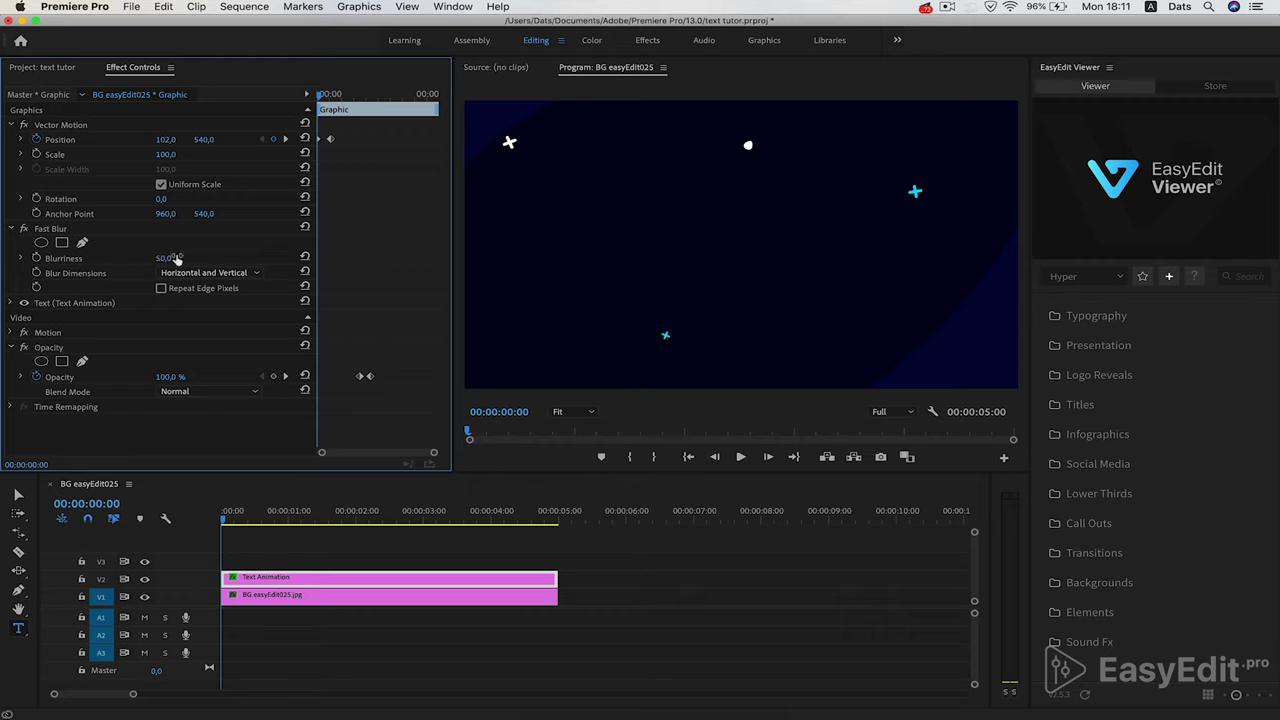
{"action": "left_click", "coordinate": [36, 258]}
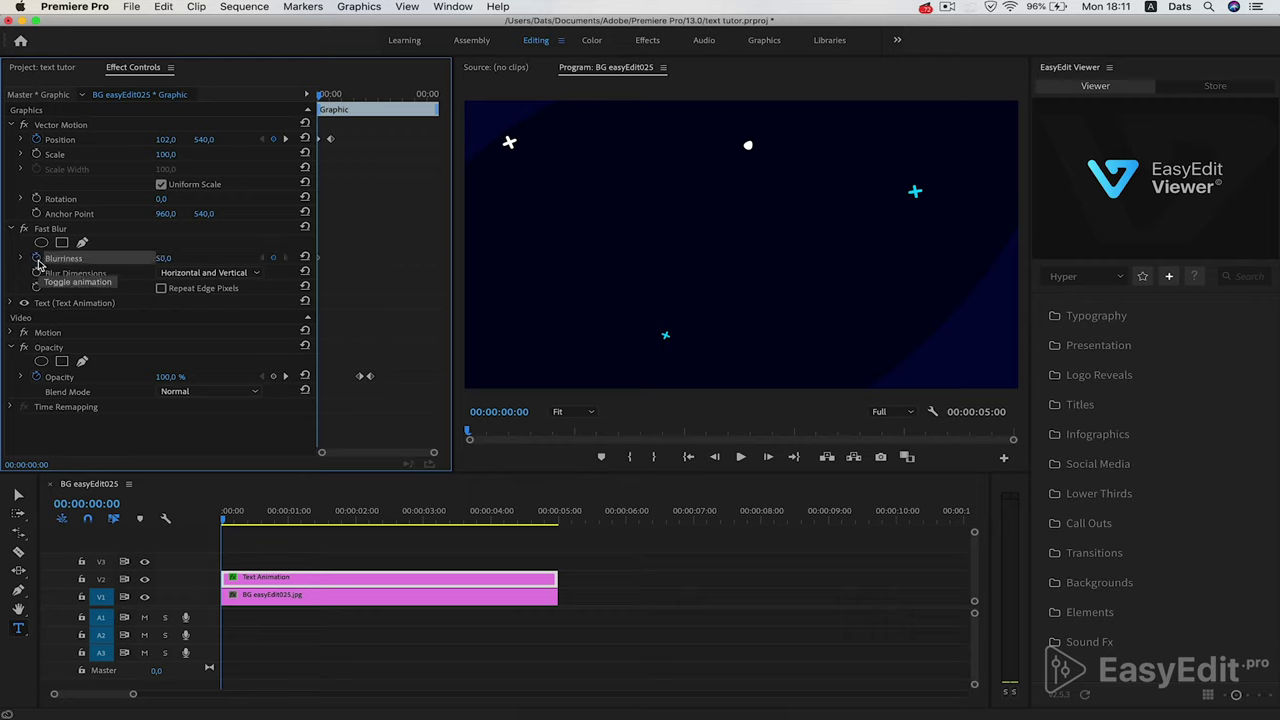
{"action": "left_click", "coordinate": [286, 140]}
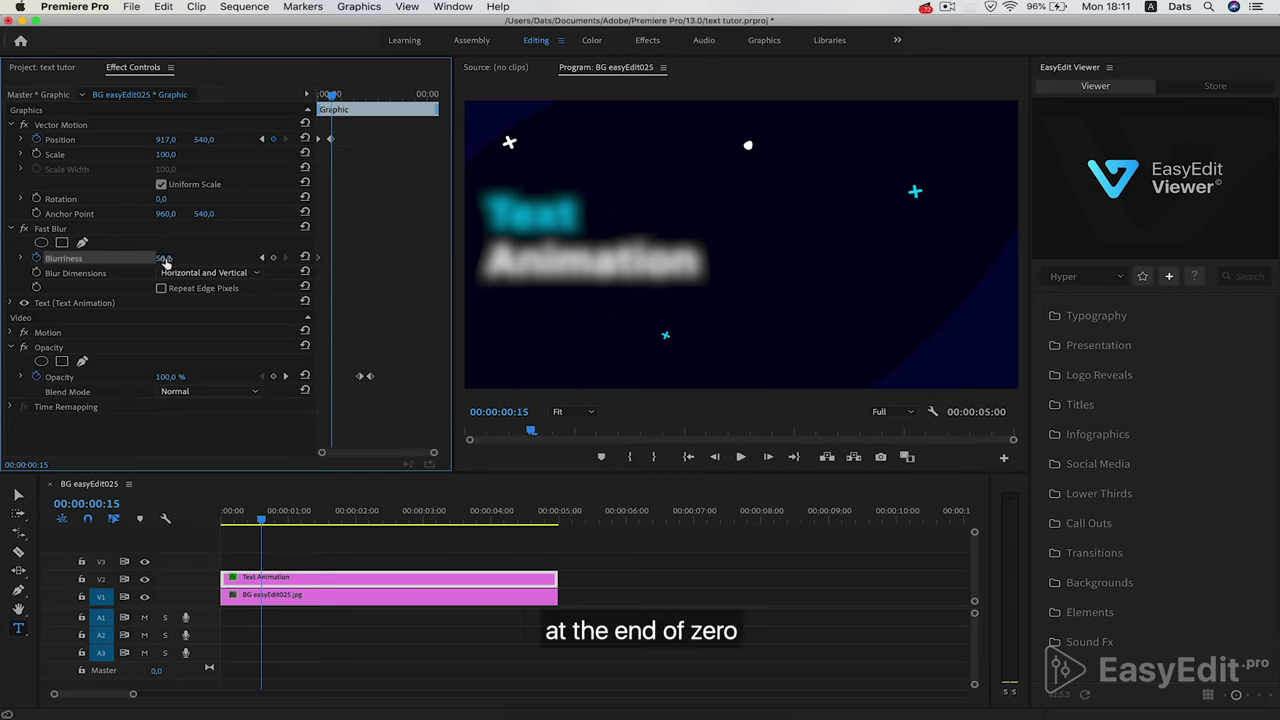
{"action": "left_click_drag", "start_coordinate": [166, 258], "coordinate": [116, 258]}
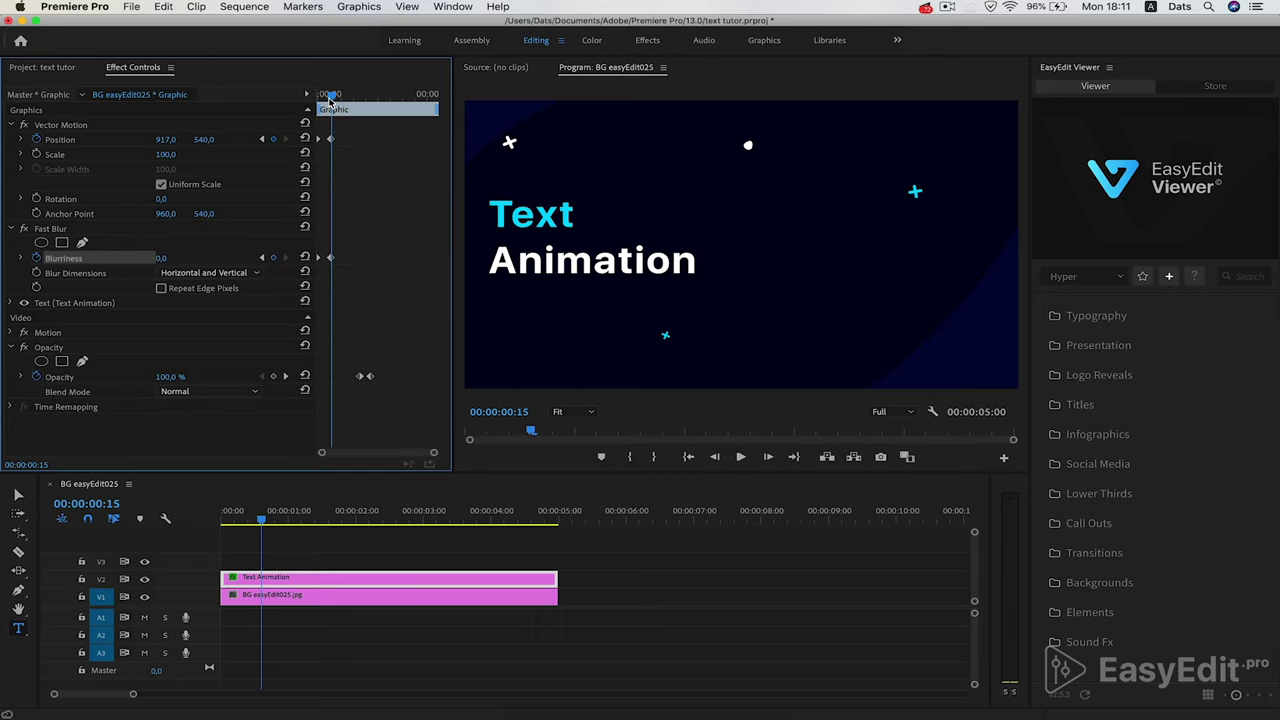
{"action": "key", "text": "Home"}
{"action": "left_click", "coordinate": [224, 121]}
{"action": "key", "text": "space"}
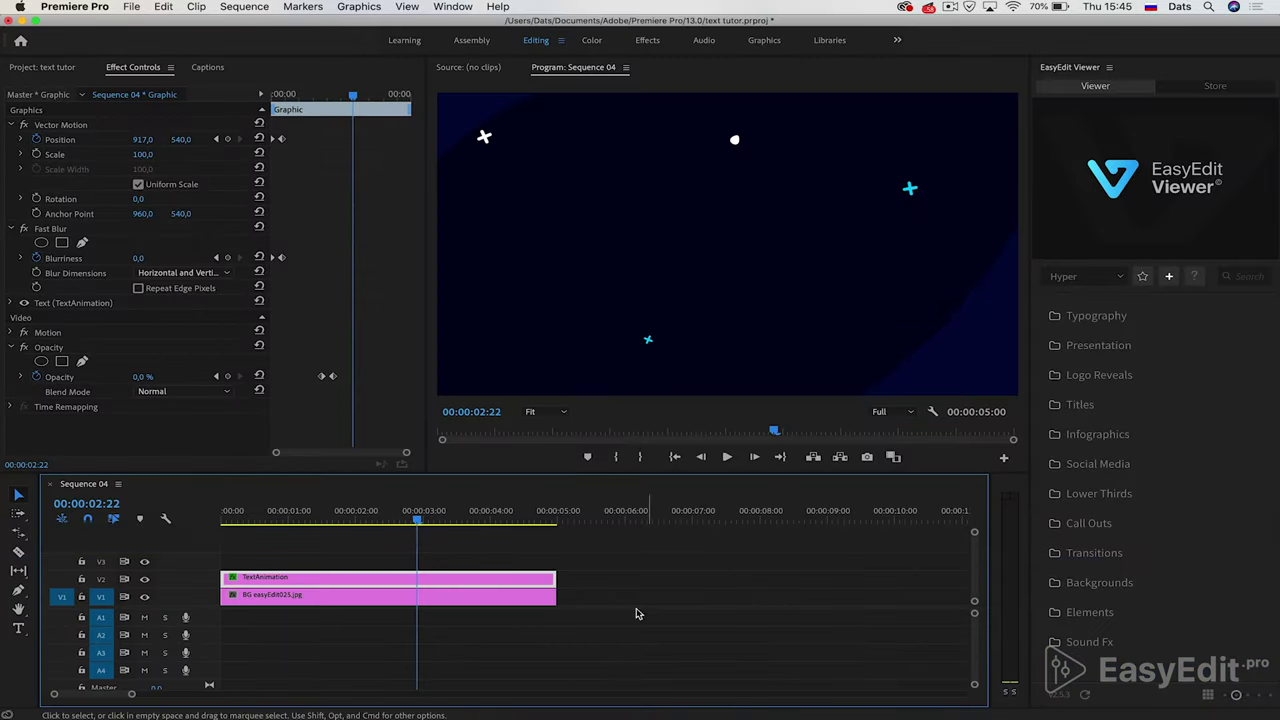
Step: Copy the title and background clips and paste them right after the originals at 5:10
{"action": "left_click_drag", "start_coordinate": [624, 629], "coordinate": [442, 550]}
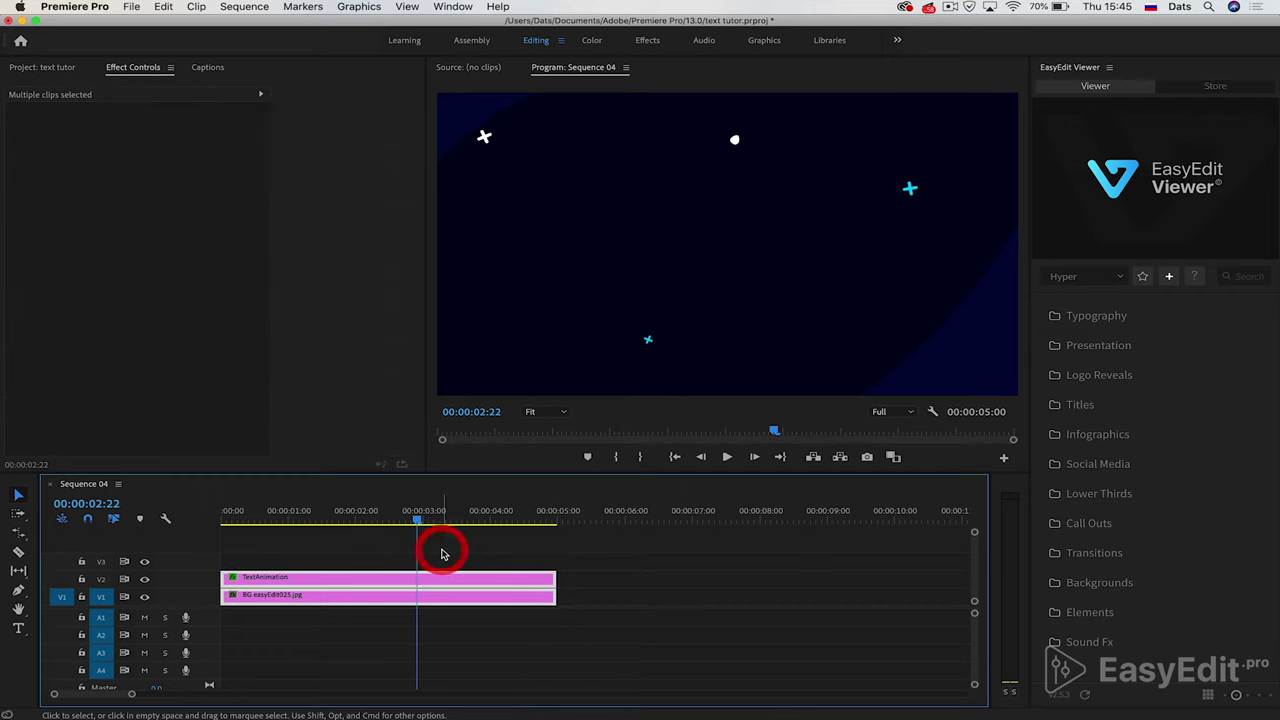
{"action": "key", "text": "super+c"}
{"action": "left_click", "coordinate": [587, 518]}
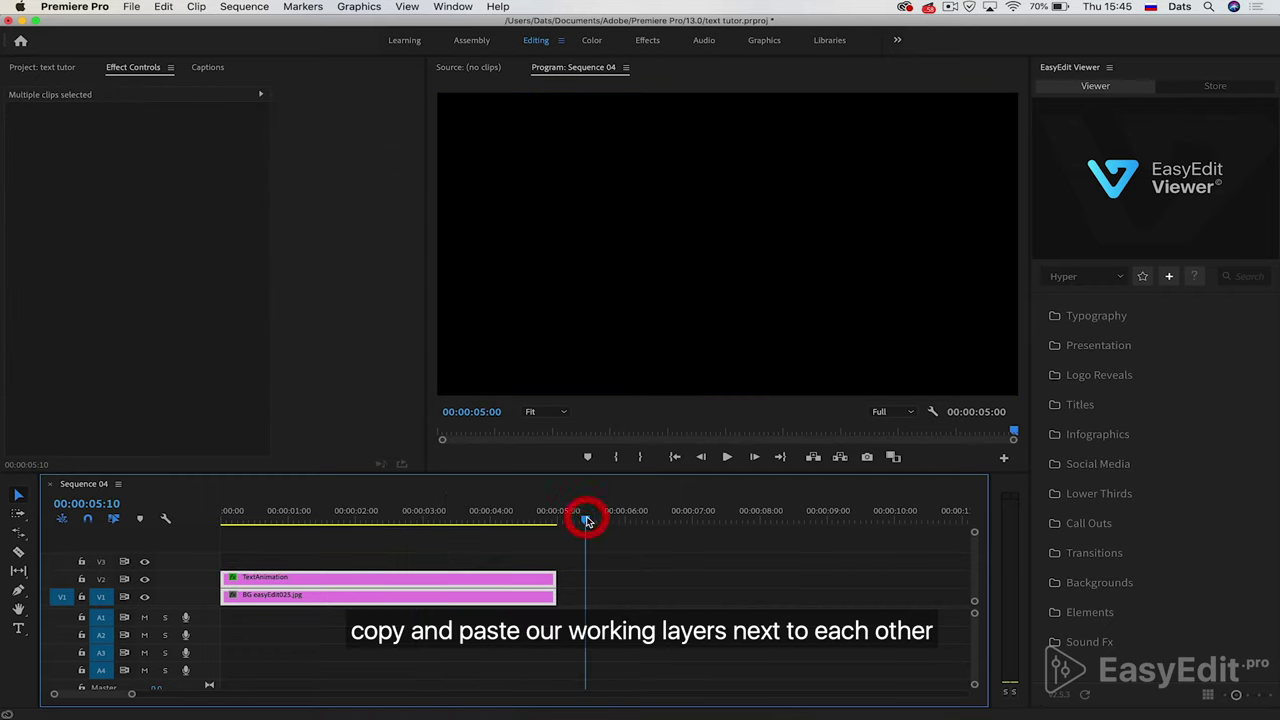
{"action": "key", "text": "super+v"}
Step: Play the pasted copies and select the second title copy
{"action": "left_click", "coordinate": [587, 518]}
{"action": "key", "text": "space"}
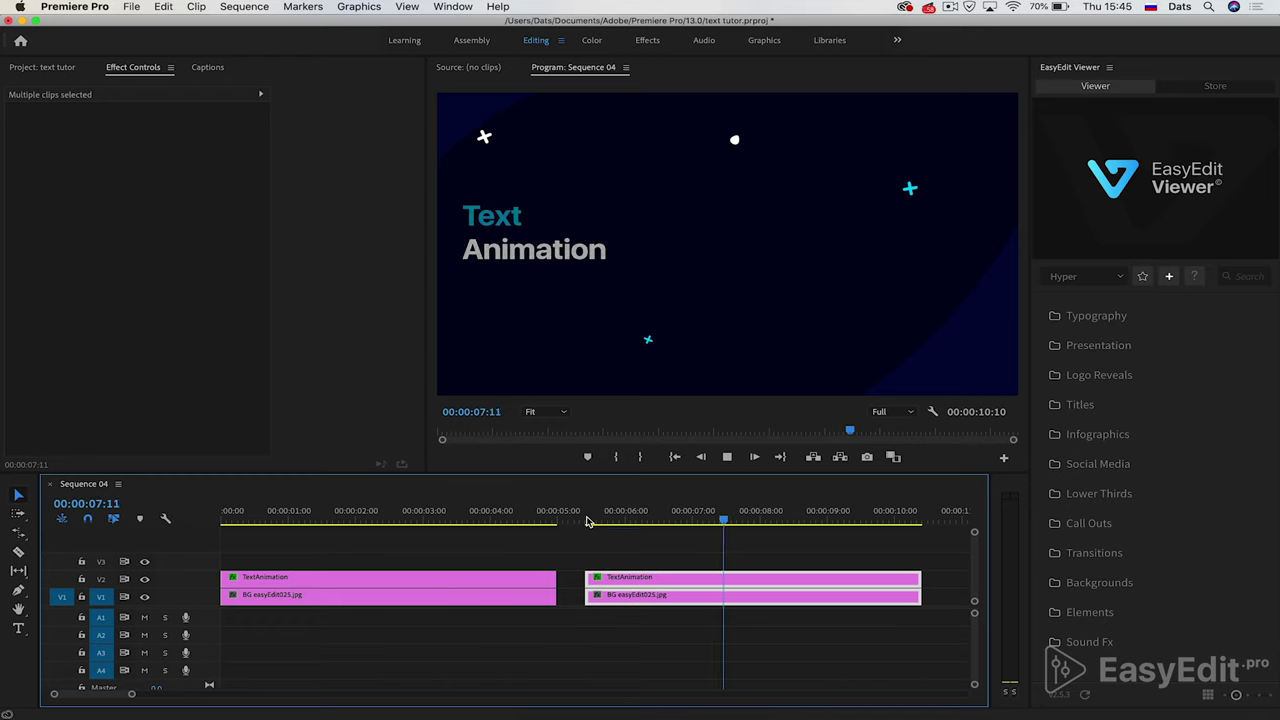
{"action": "key", "text": "space"}
{"action": "left_click", "coordinate": [603, 556]}
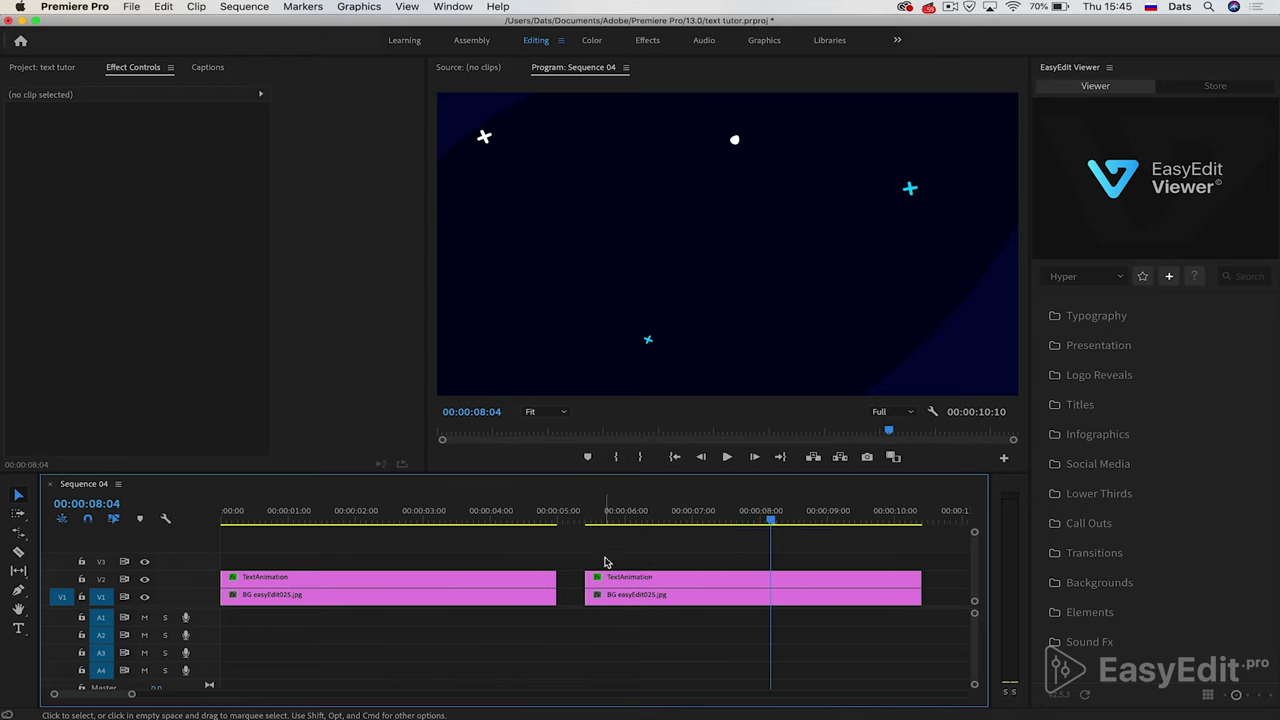
{"action": "left_click", "coordinate": [611, 578]}
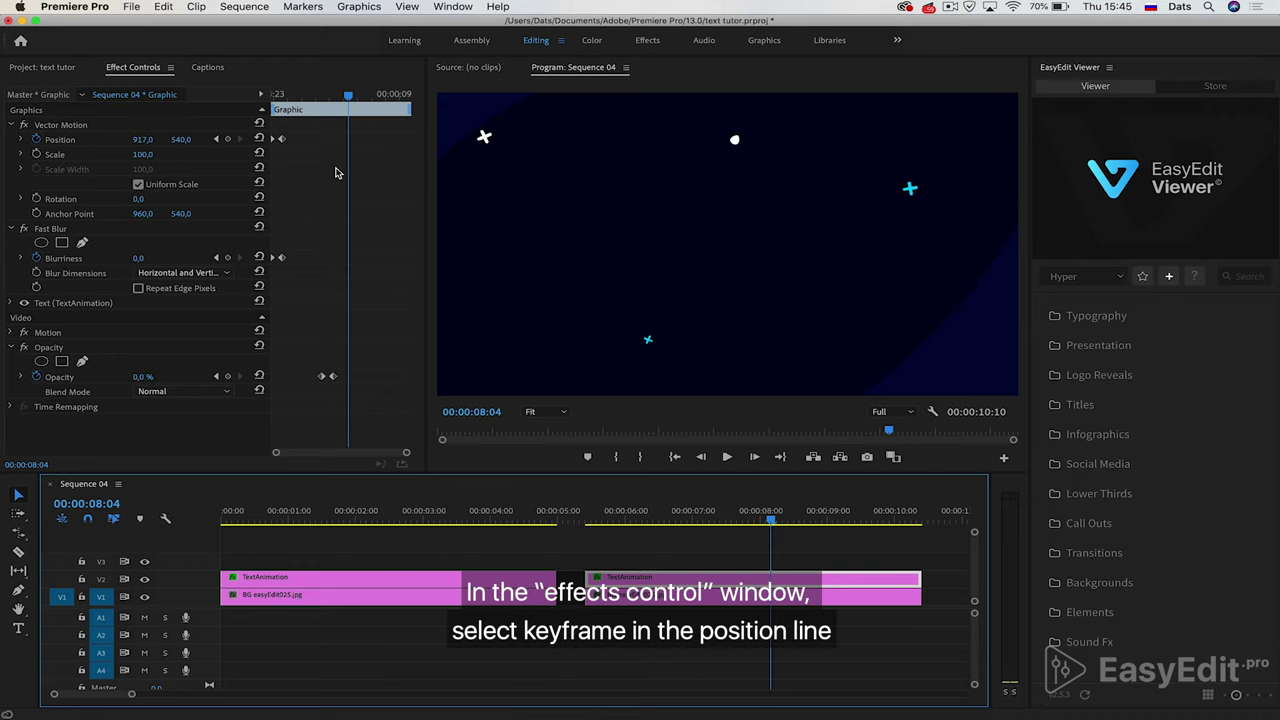
Step: Set the second title copy's Position keyframes to Bezier temporal interpolation and preview it
{"action": "left_click_drag", "start_coordinate": [342, 97], "coordinate": [272, 97]}
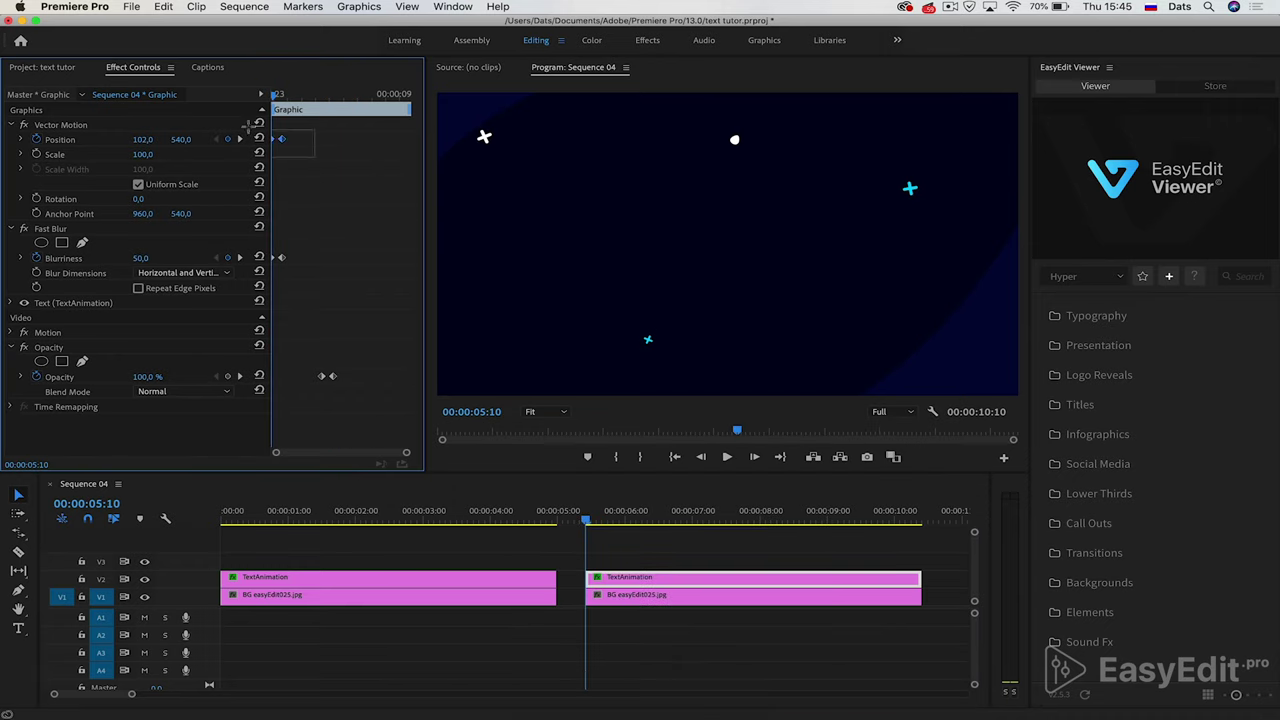
{"action": "right_click", "coordinate": [281, 139]}
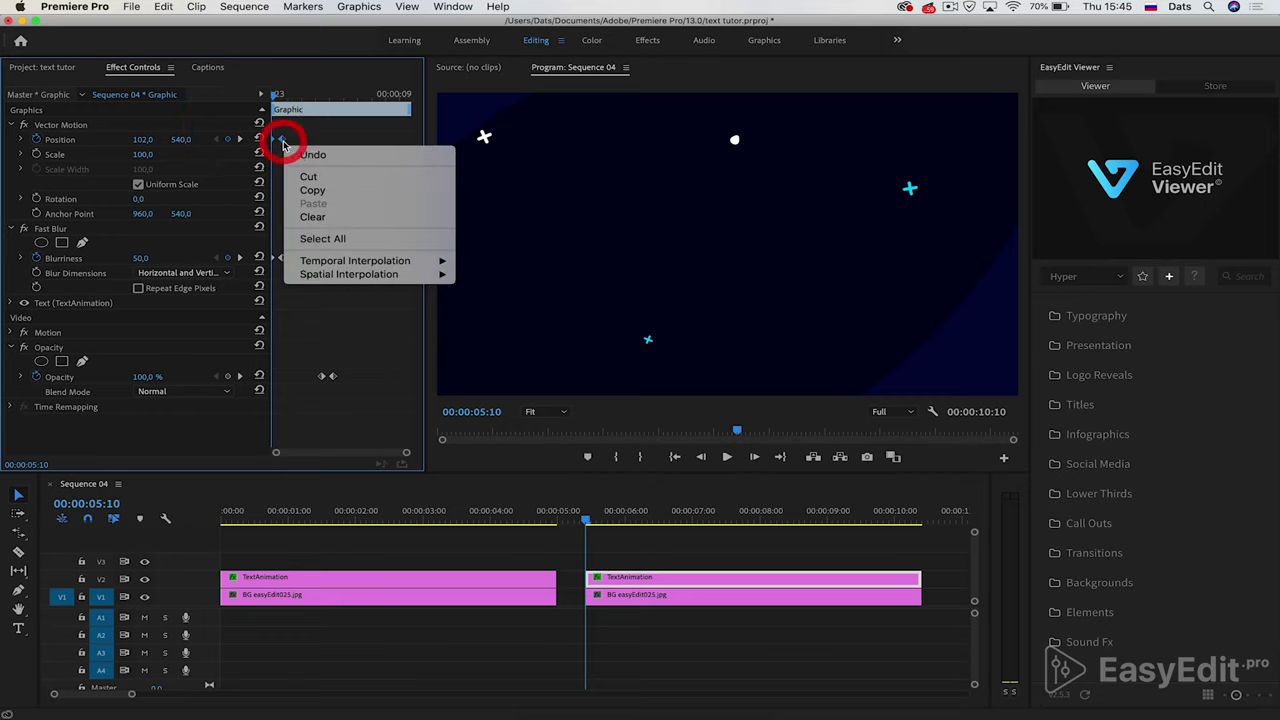
{"action": "mouse_move", "coordinate": [356, 261]}
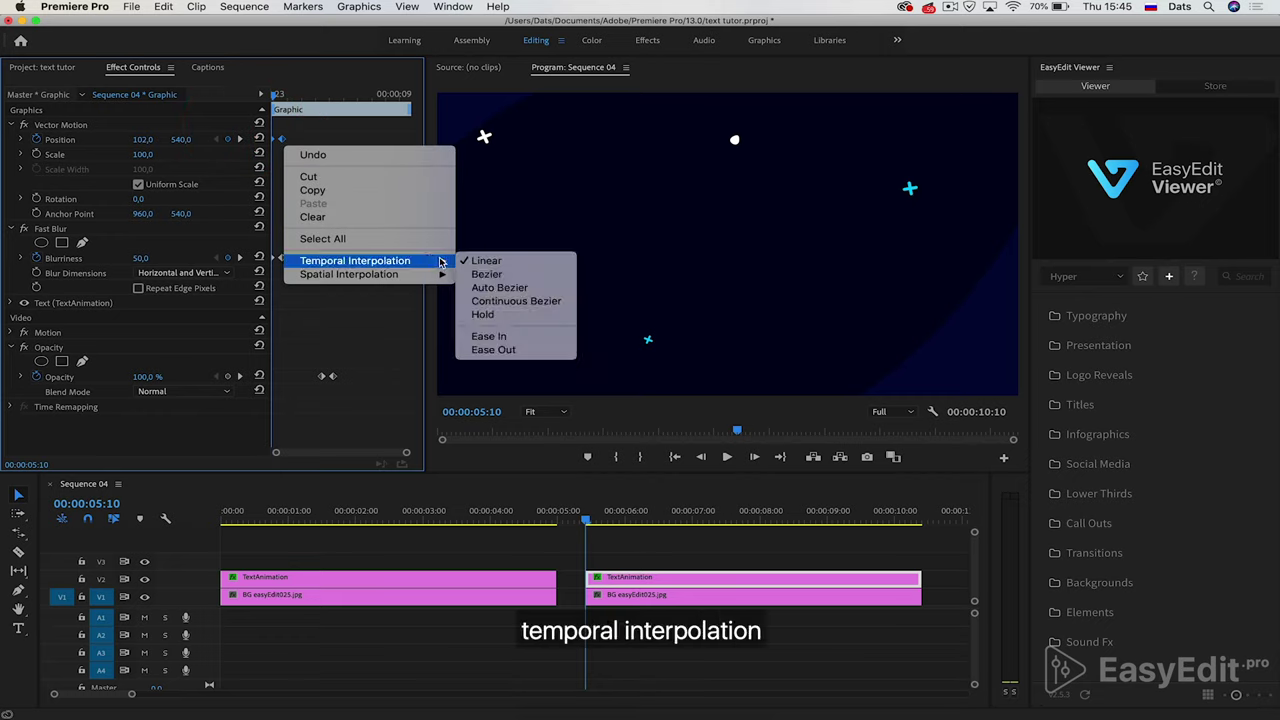
{"action": "left_click", "coordinate": [486, 275]}
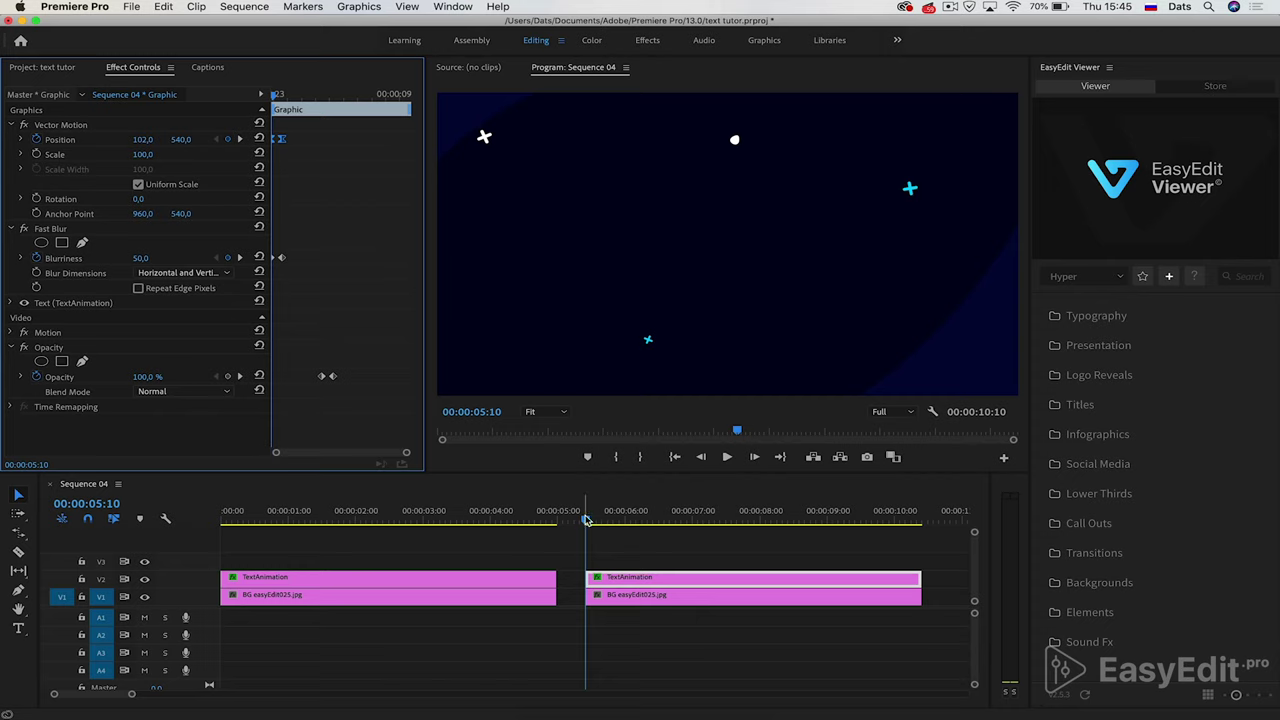
{"action": "key", "text": "space"}
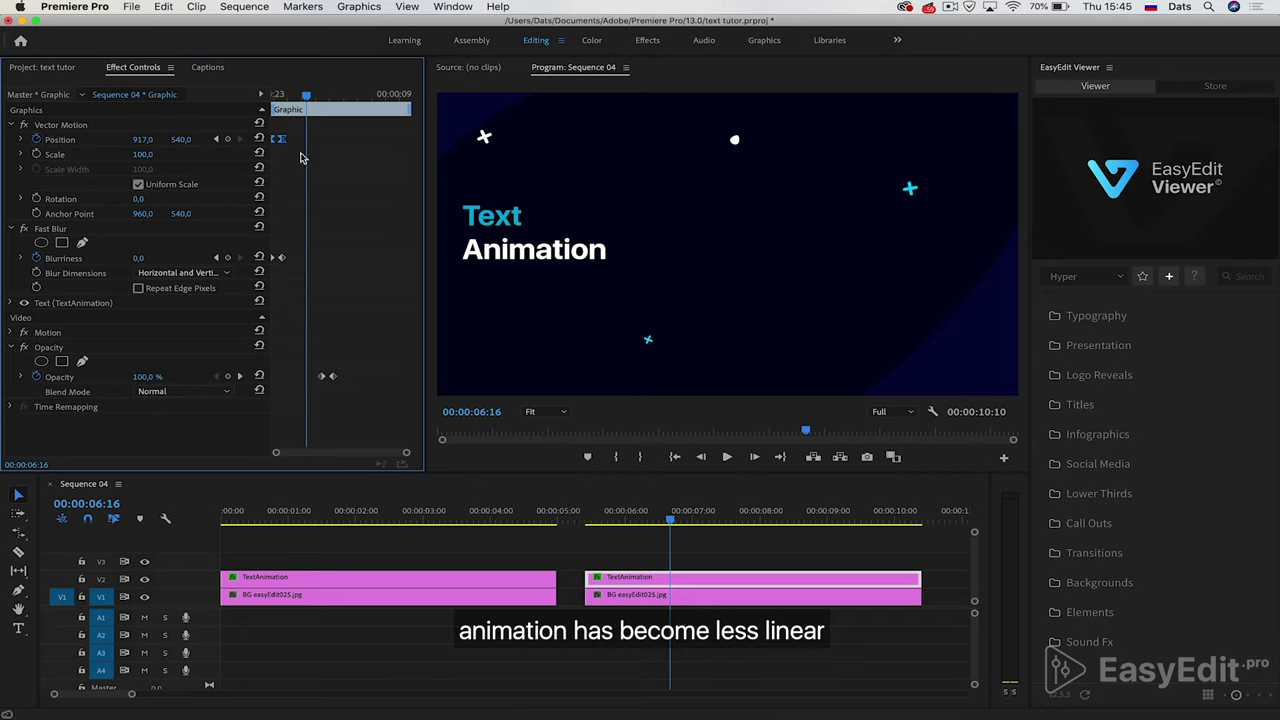
{"action": "mouse_move", "coordinate": [406, 452]}
{"action": "left_mouse_down"}
{"action": "mouse_move", "coordinate": [258, 452]}
{"action": "mouse_move", "coordinate": [305, 452]}
{"action": "left_mouse_up"}
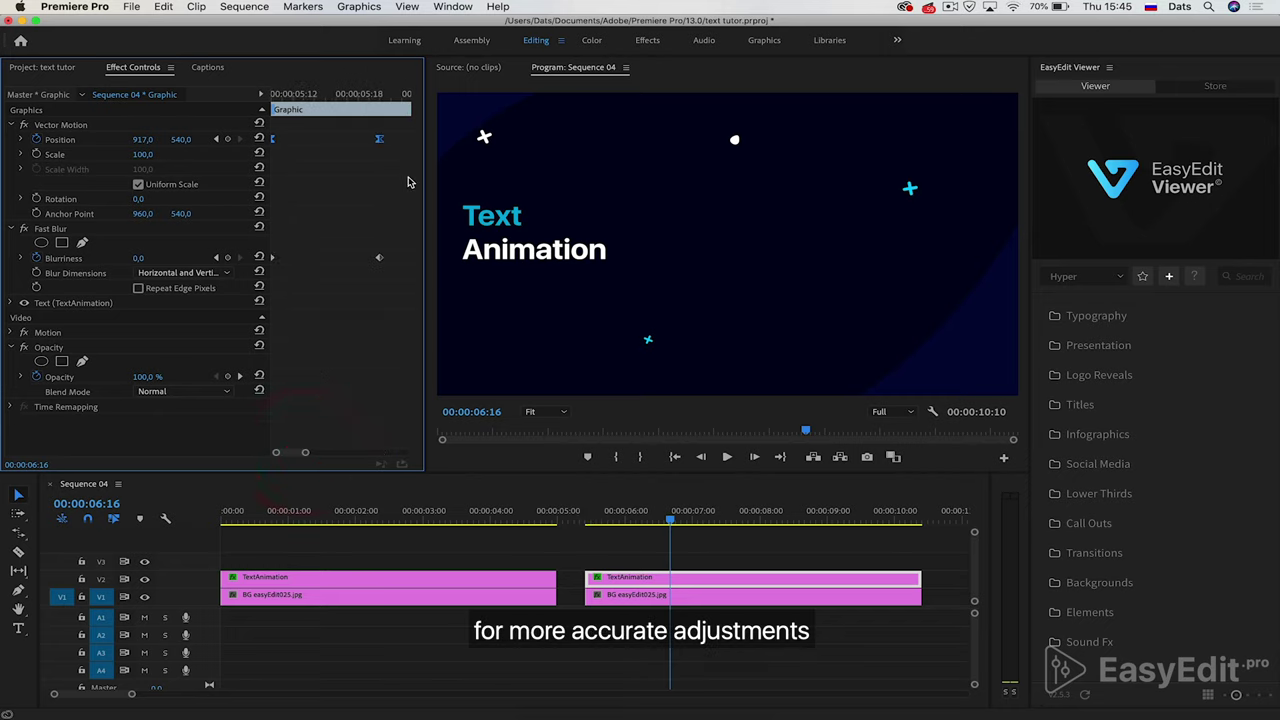
Step: Drag the Position velocity handle into a peaked curve, preview, and zoom out the keyframe view
{"action": "left_click", "coordinate": [21, 140]}
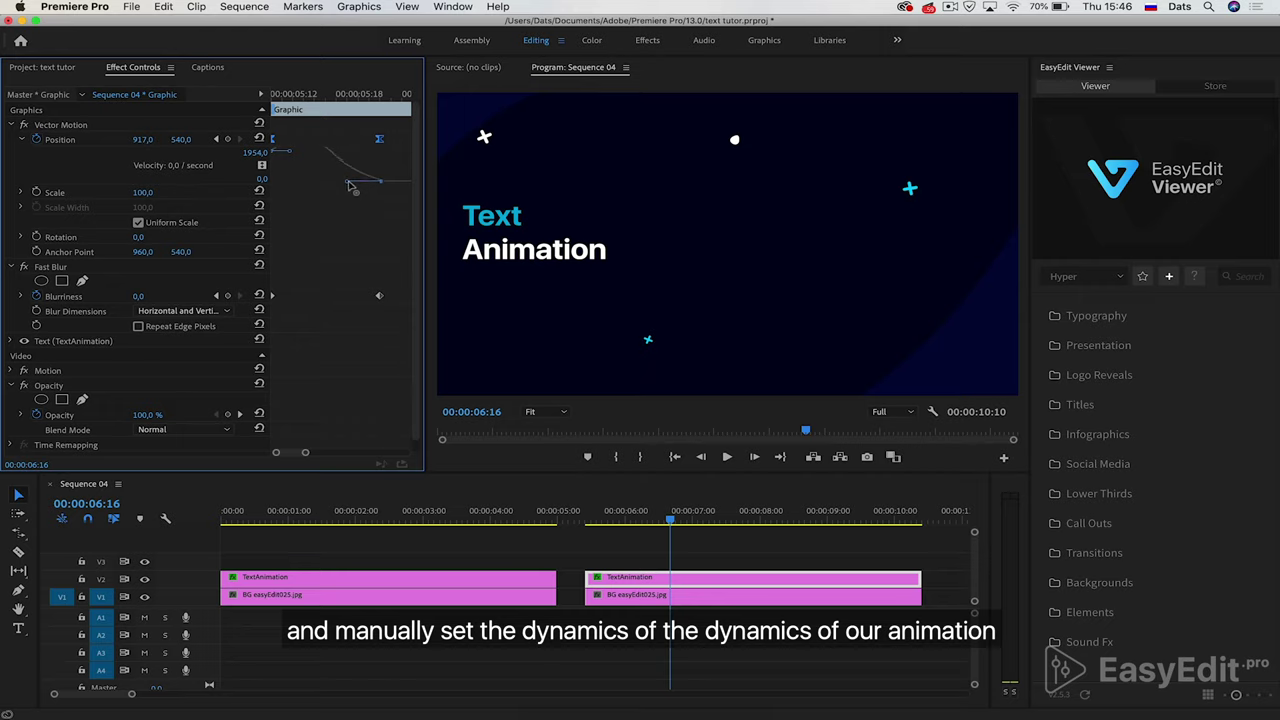
{"action": "mouse_move", "coordinate": [356, 174]}
{"action": "left_mouse_down"}
{"action": "mouse_move", "coordinate": [290, 170]}
{"action": "mouse_move", "coordinate": [288, 186]}
{"action": "left_mouse_up"}
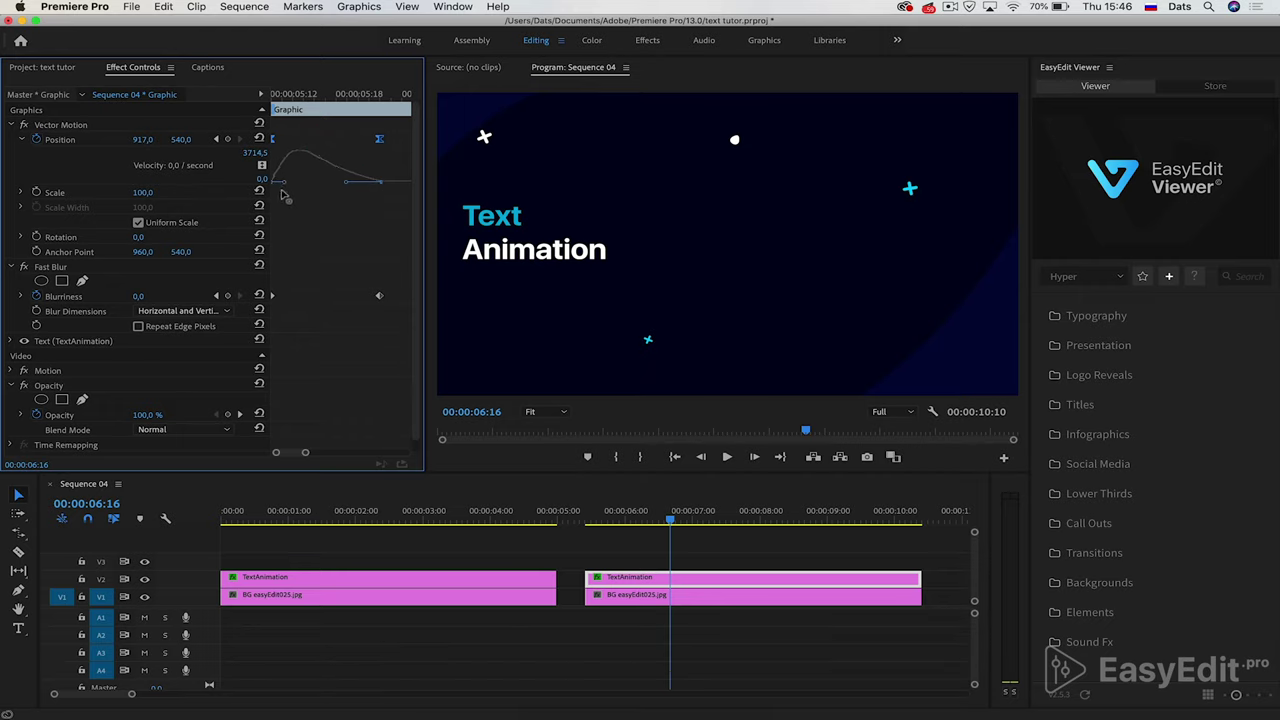
{"action": "left_click", "coordinate": [588, 522]}
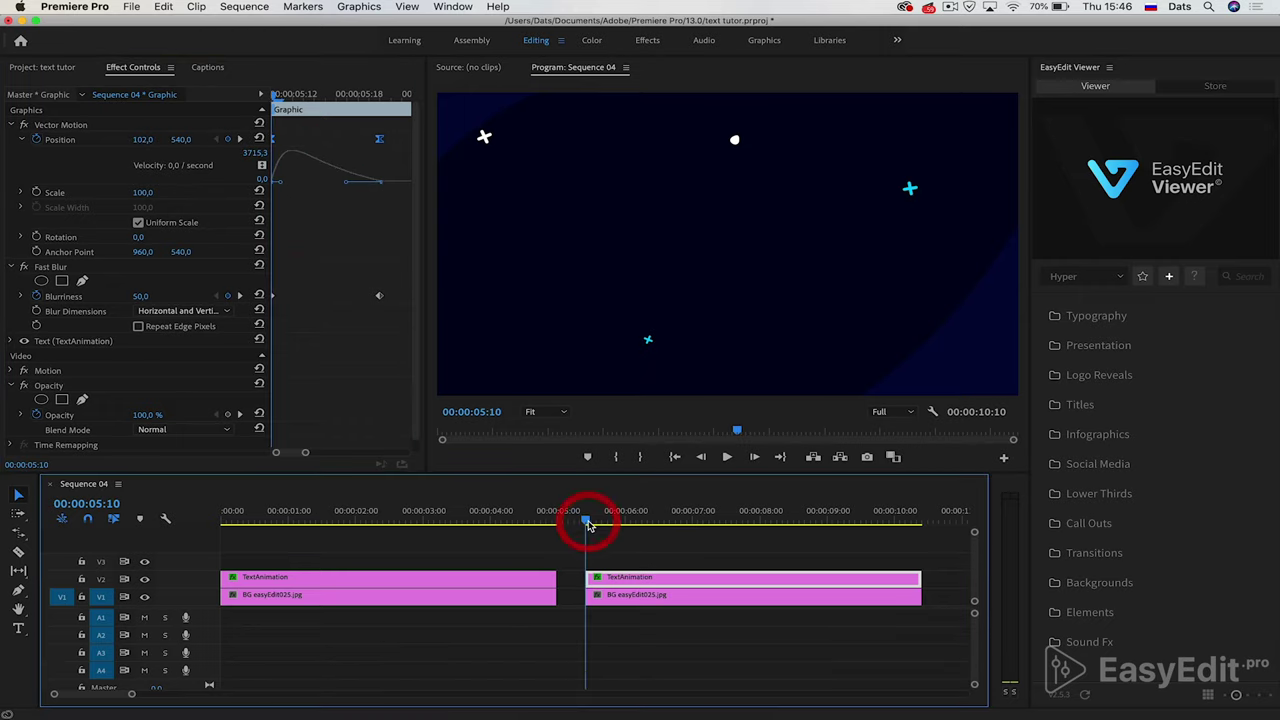
{"action": "key", "text": "space"}
{"action": "key", "text": "space"}
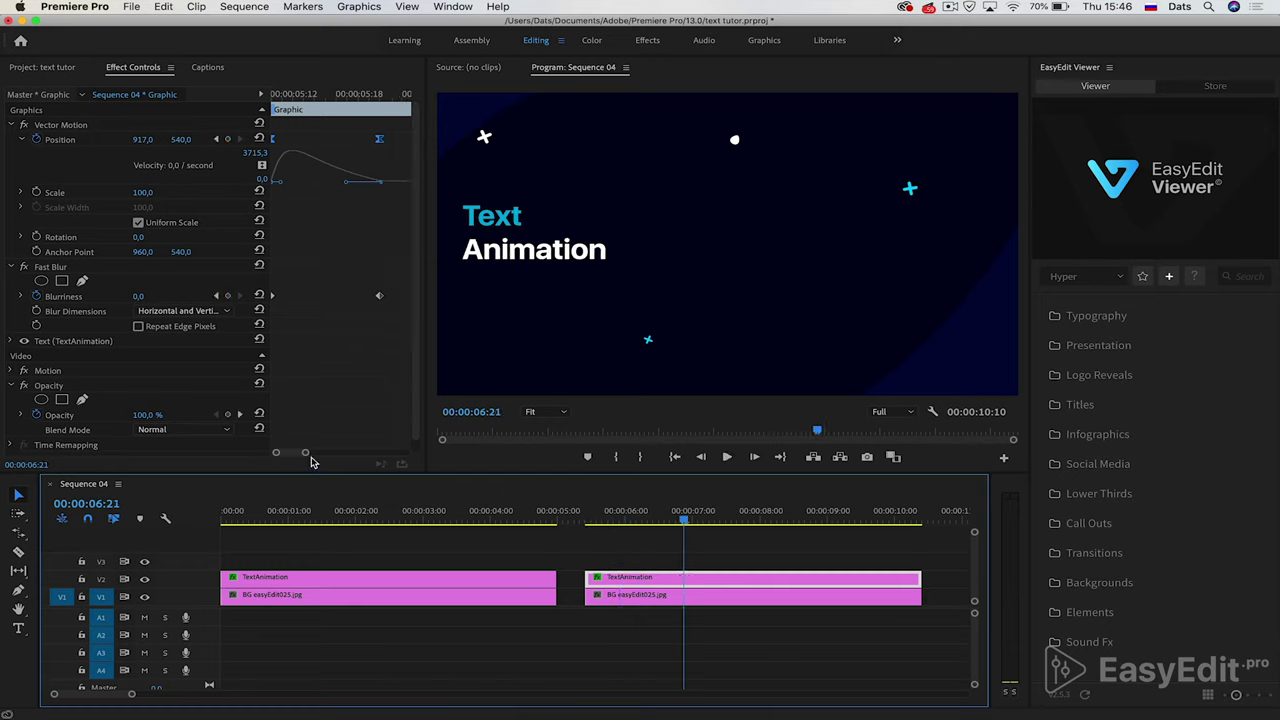
{"action": "left_click_drag", "start_coordinate": [305, 453], "coordinate": [344, 453]}
{"action": "left_click", "coordinate": [216, 139]}
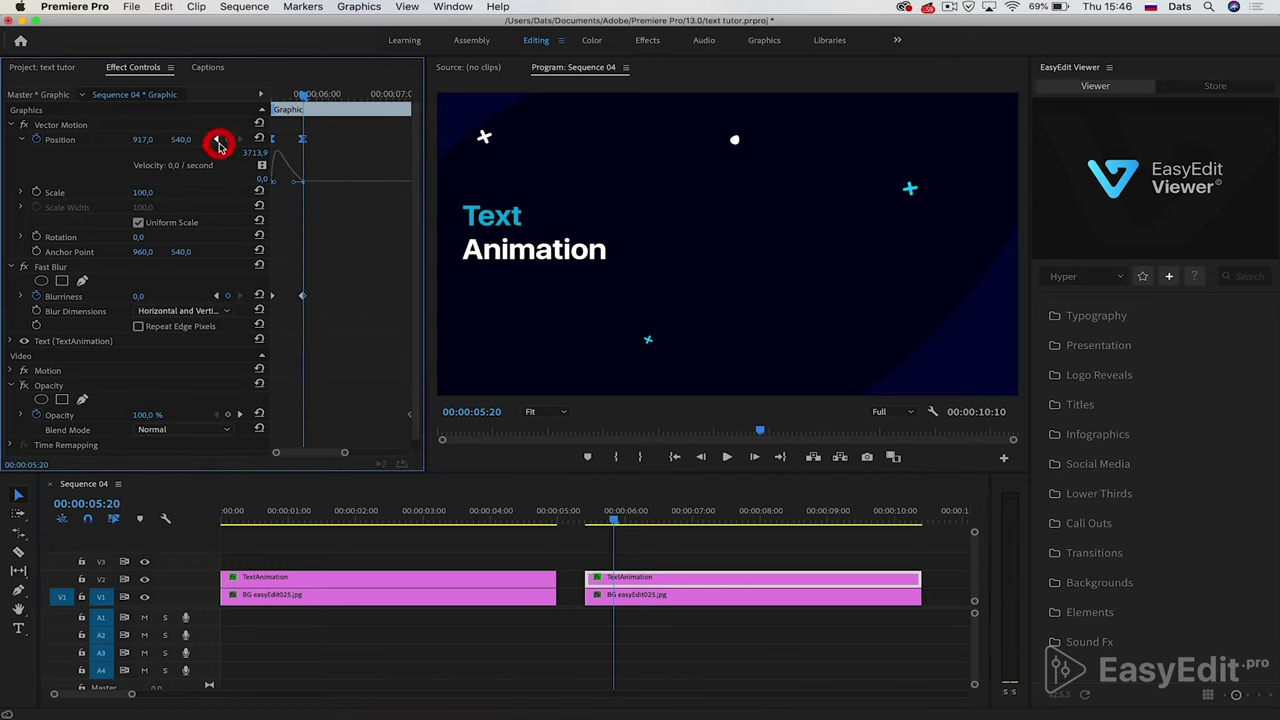
Step: Add Position keyframes at 6:05 and 6:20, pushing the title off-frame to the right
{"action": "left_click", "coordinate": [238, 139]}
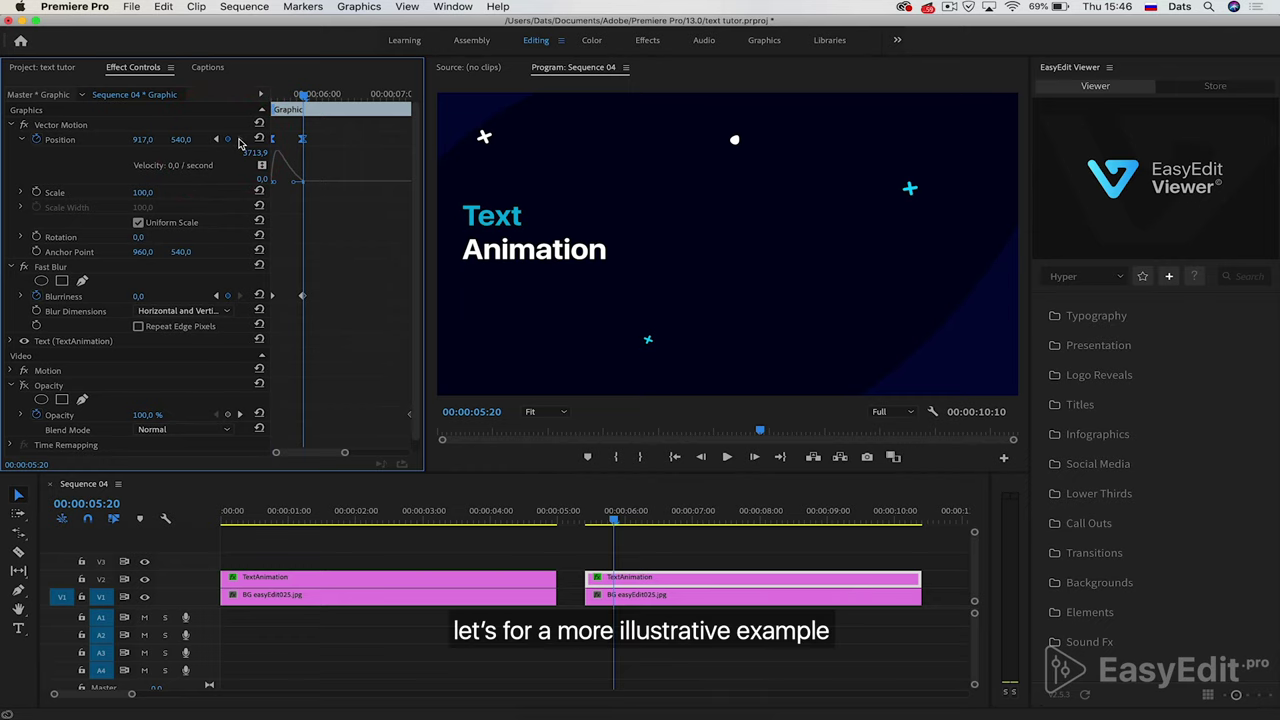
{"action": "left_click_drag", "start_coordinate": [145, 144], "coordinate": [150, 141]}
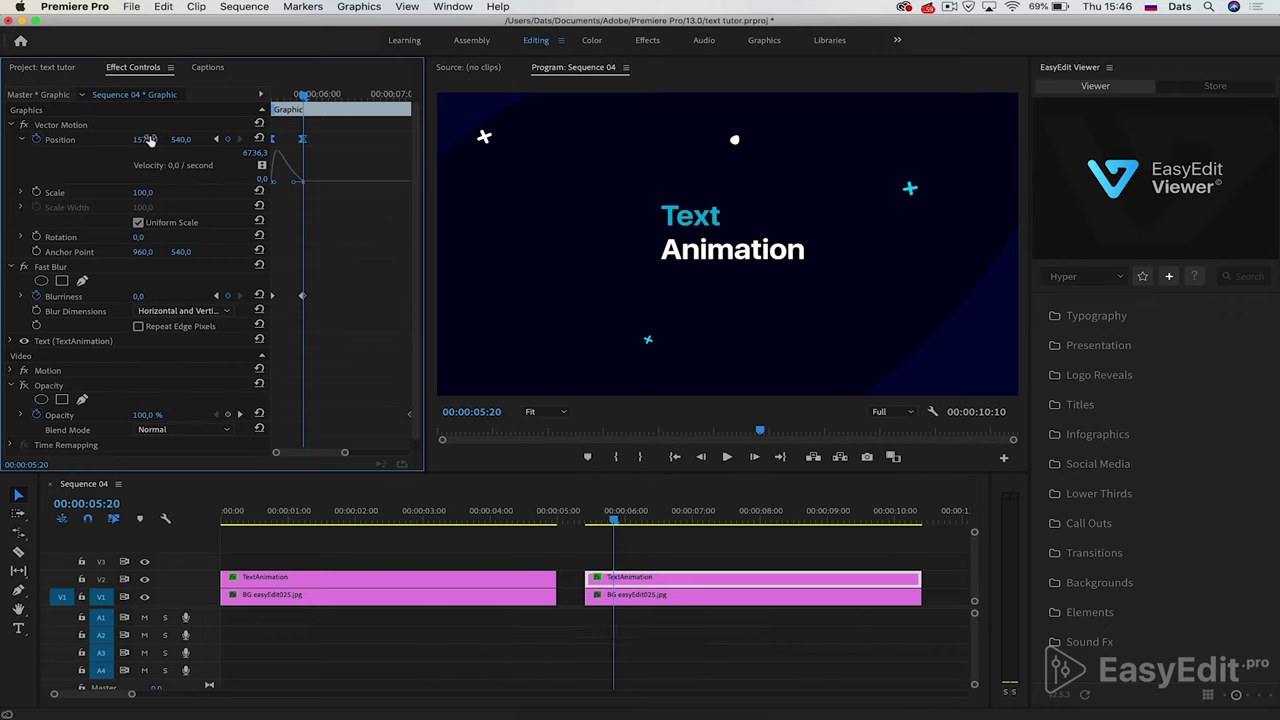
{"action": "left_click_drag", "start_coordinate": [302, 96], "coordinate": [333, 94]}
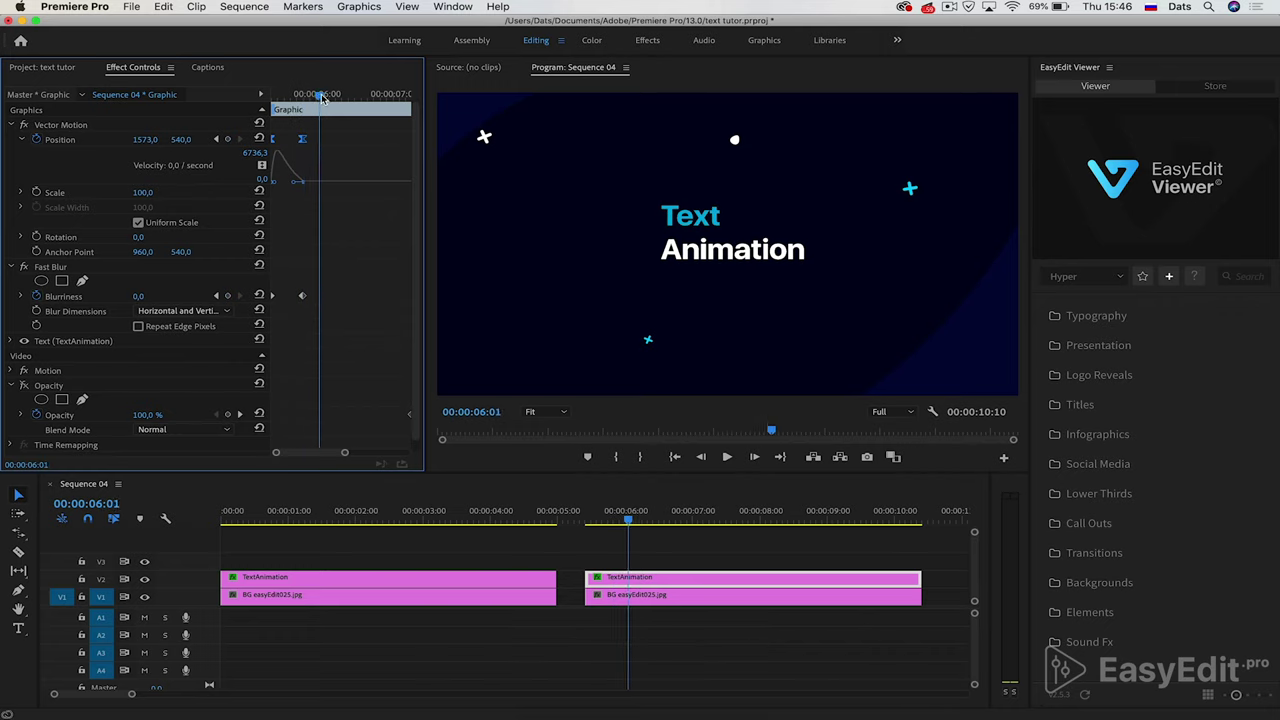
{"action": "left_click", "coordinate": [228, 139]}
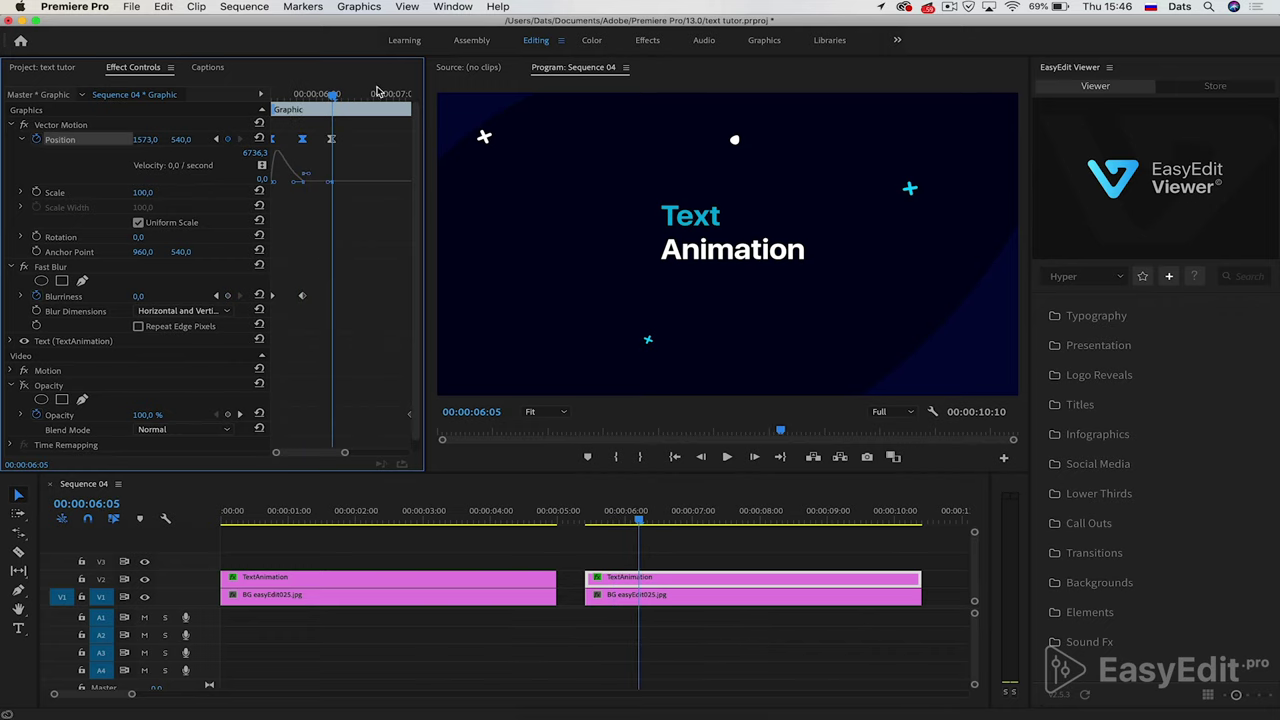
{"action": "key", "text": "shift+Right"}
{"action": "key", "text": "shift+Right"}
{"action": "key", "text": "shift+Right"}
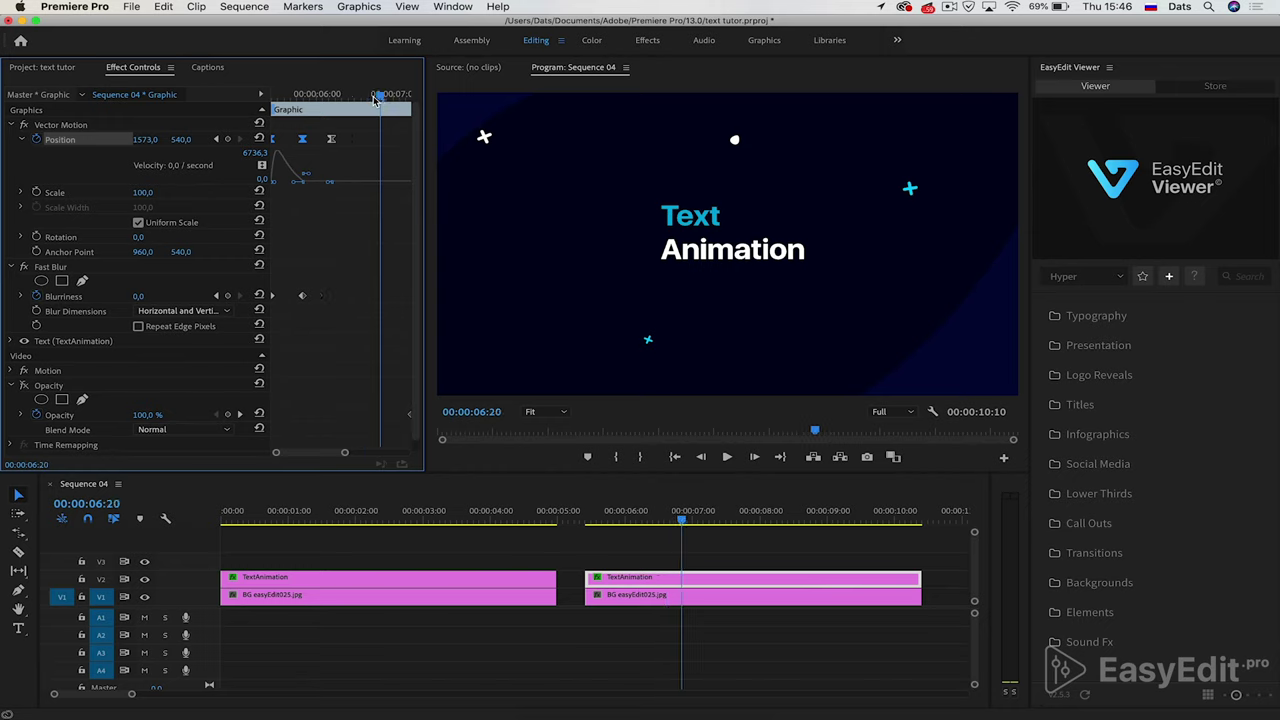
{"action": "mouse_move", "coordinate": [145, 139]}
{"action": "left_mouse_down"}
{"action": "mouse_move", "coordinate": [200, 139]}
{"action": "mouse_move", "coordinate": [150, 139]}
{"action": "left_mouse_up"}
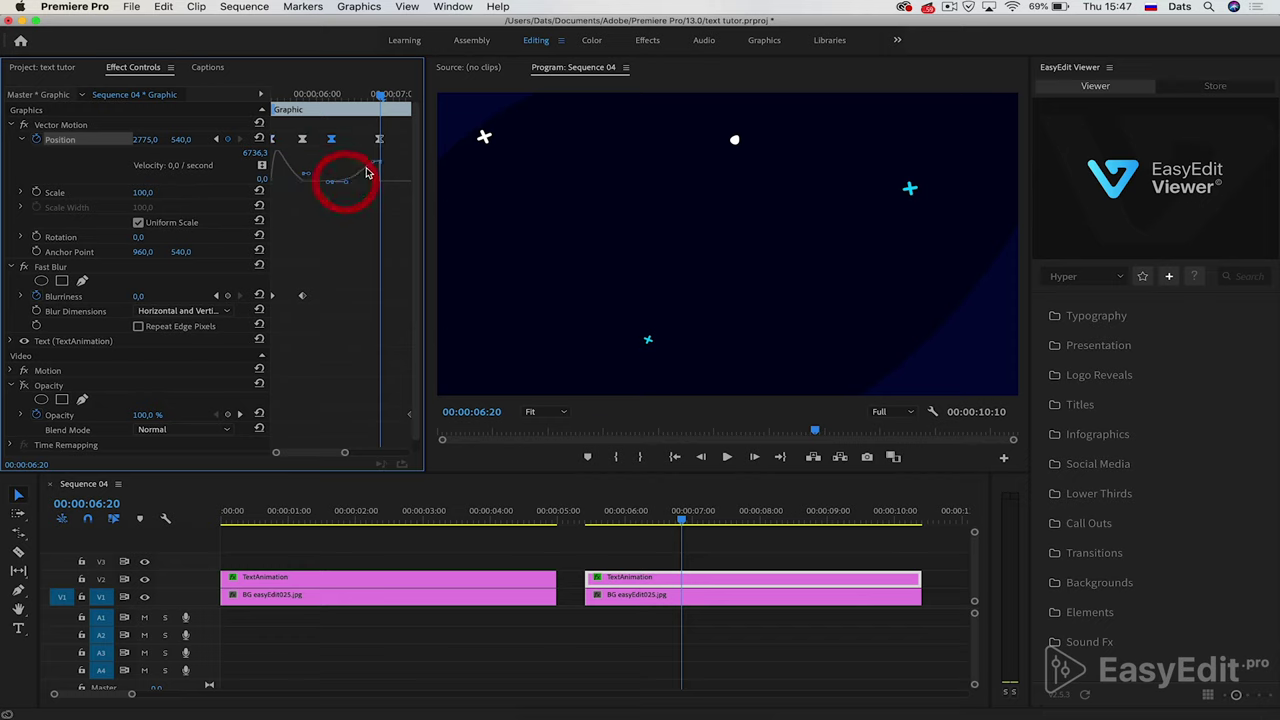
Step: Reshape the Position speed curve near the last keyframe and preview the motion
{"action": "mouse_move", "coordinate": [344, 181]}
{"action": "left_mouse_down"}
{"action": "mouse_move", "coordinate": [373, 170]}
{"action": "mouse_move", "coordinate": [351, 184]}
{"action": "left_mouse_up"}
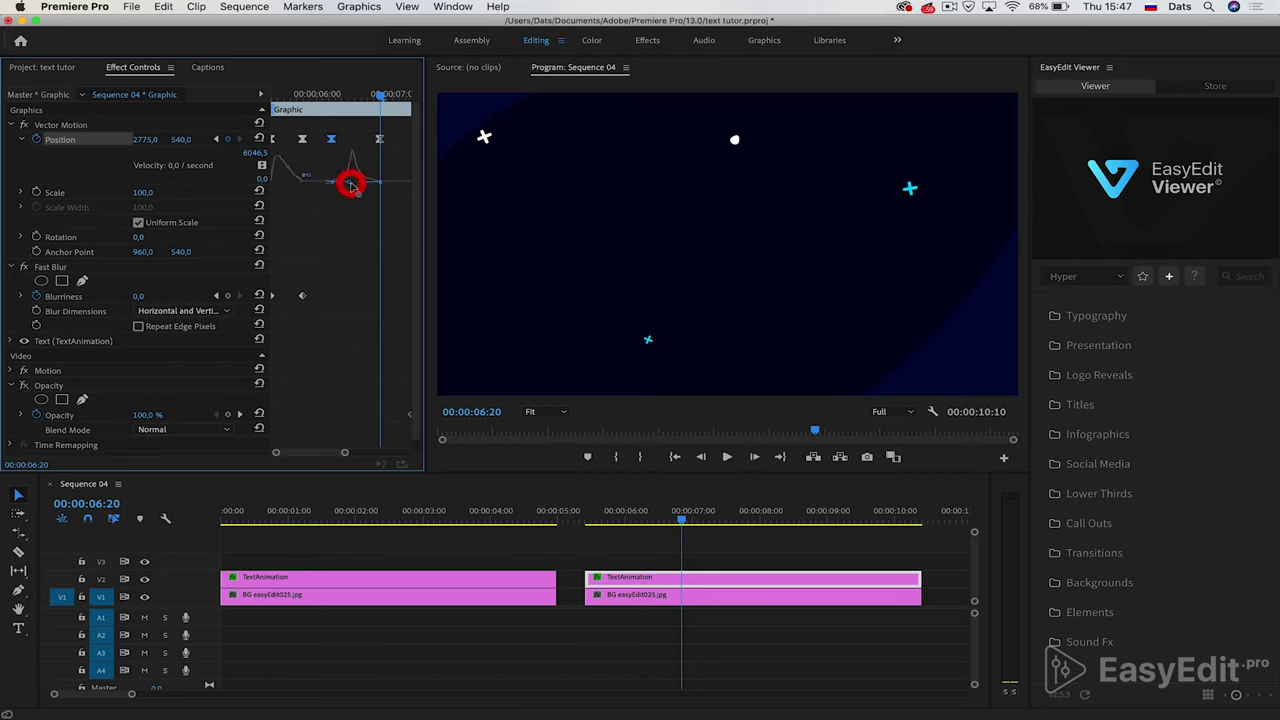
{"action": "left_click", "coordinate": [589, 520]}
{"action": "key", "text": "space"}
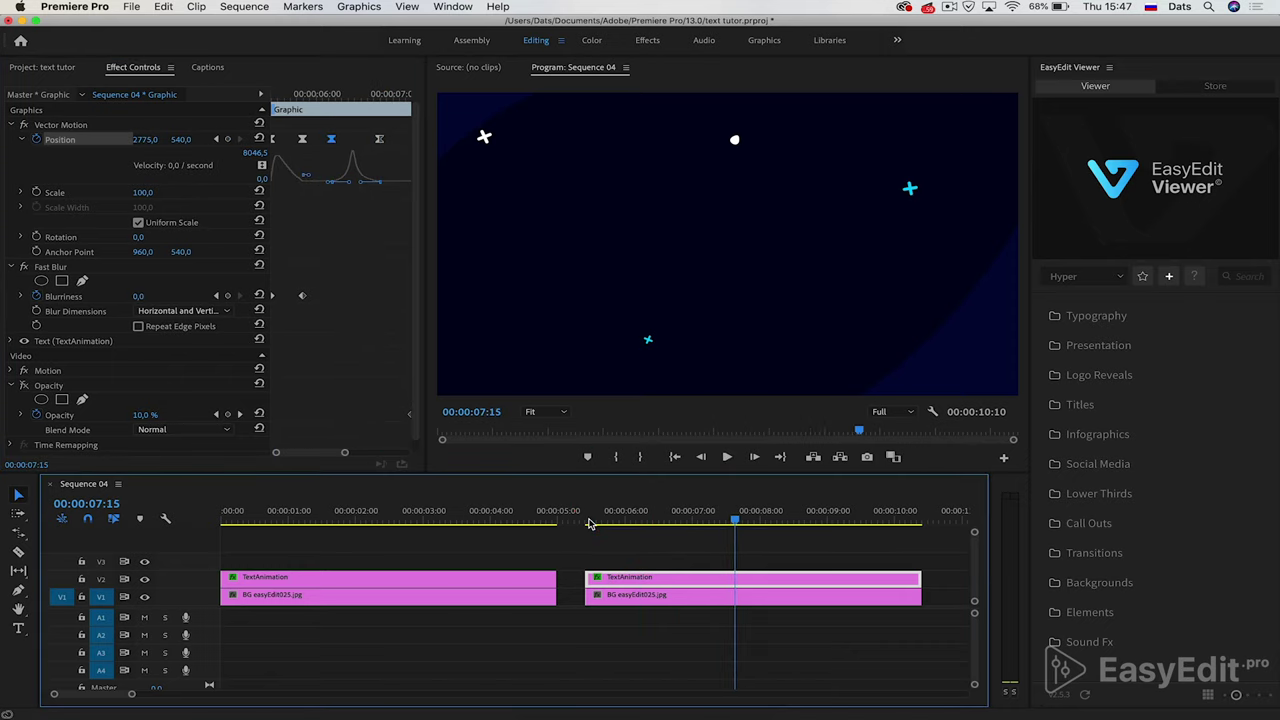
{"action": "left_click_drag", "start_coordinate": [363, 187], "coordinate": [350, 188]}
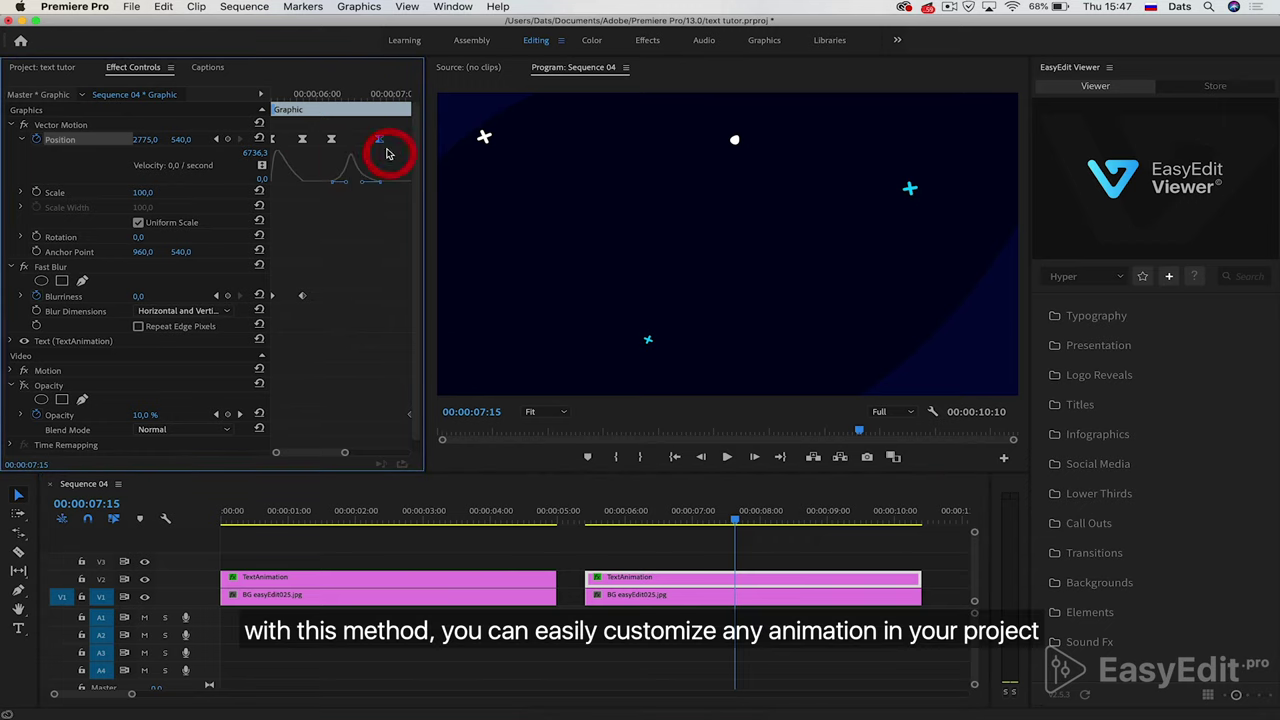
Step: Give the last keyframe Ease In and the middle keyframe Ease Out, then play back
{"action": "right_click", "coordinate": [379, 139]}
{"action": "mouse_move", "coordinate": [451, 261]}
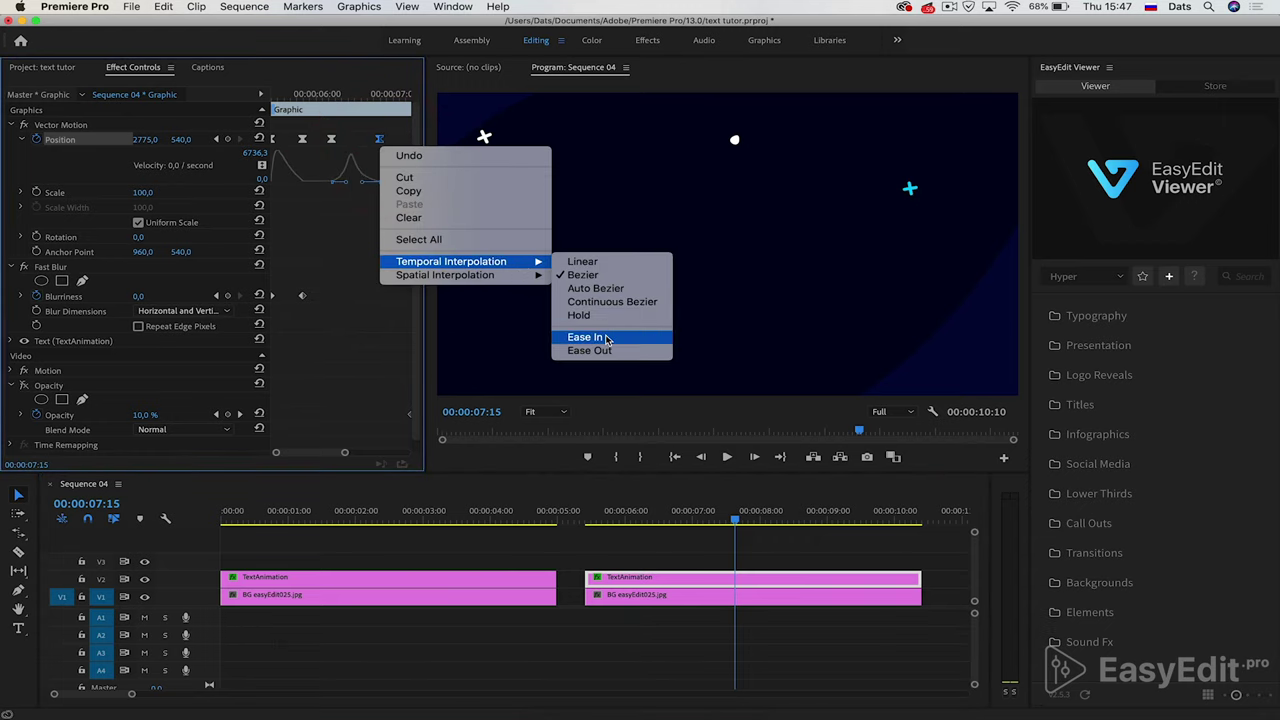
{"action": "left_click", "coordinate": [600, 339]}
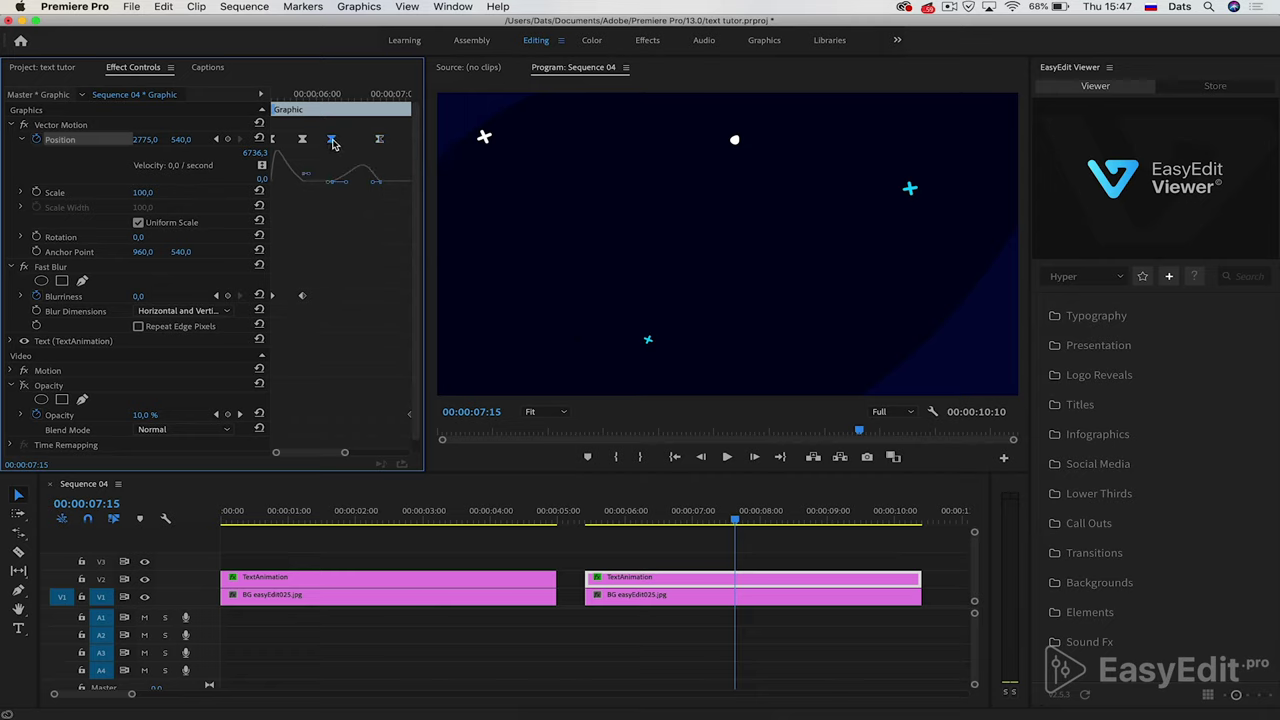
{"action": "right_click", "coordinate": [332, 140]}
{"action": "mouse_move", "coordinate": [420, 260]}
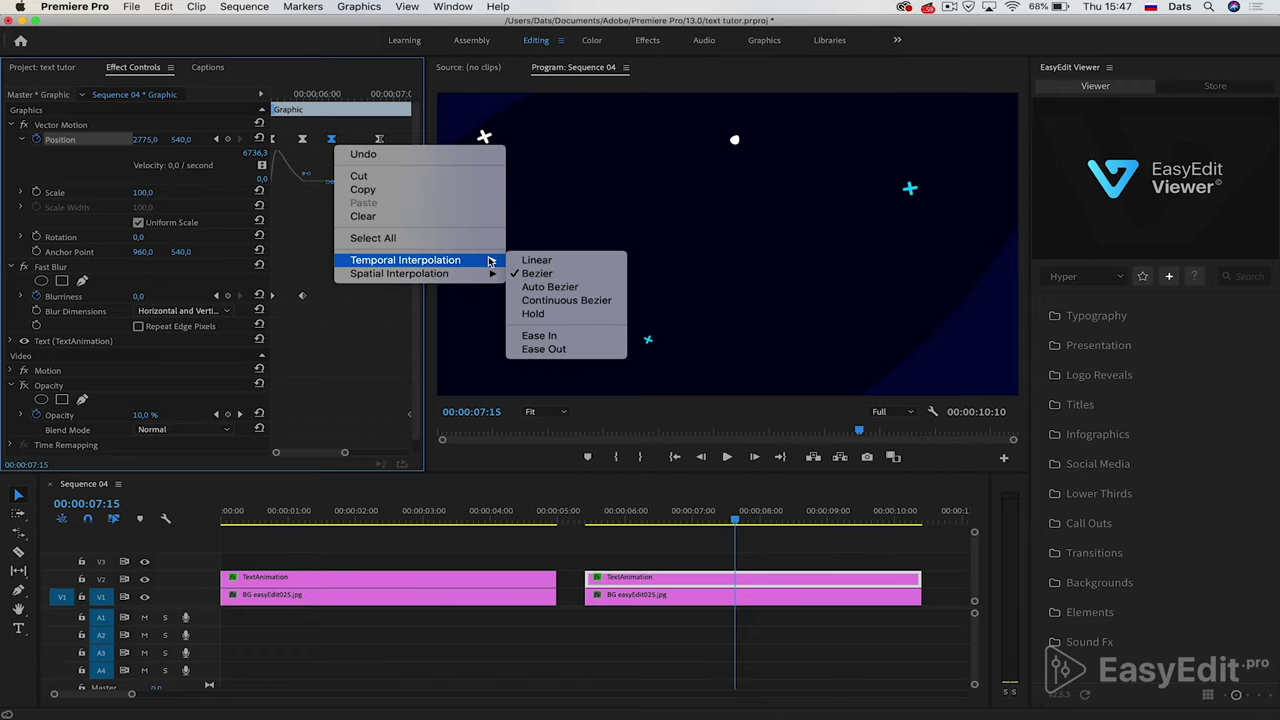
{"action": "left_click", "coordinate": [562, 349]}
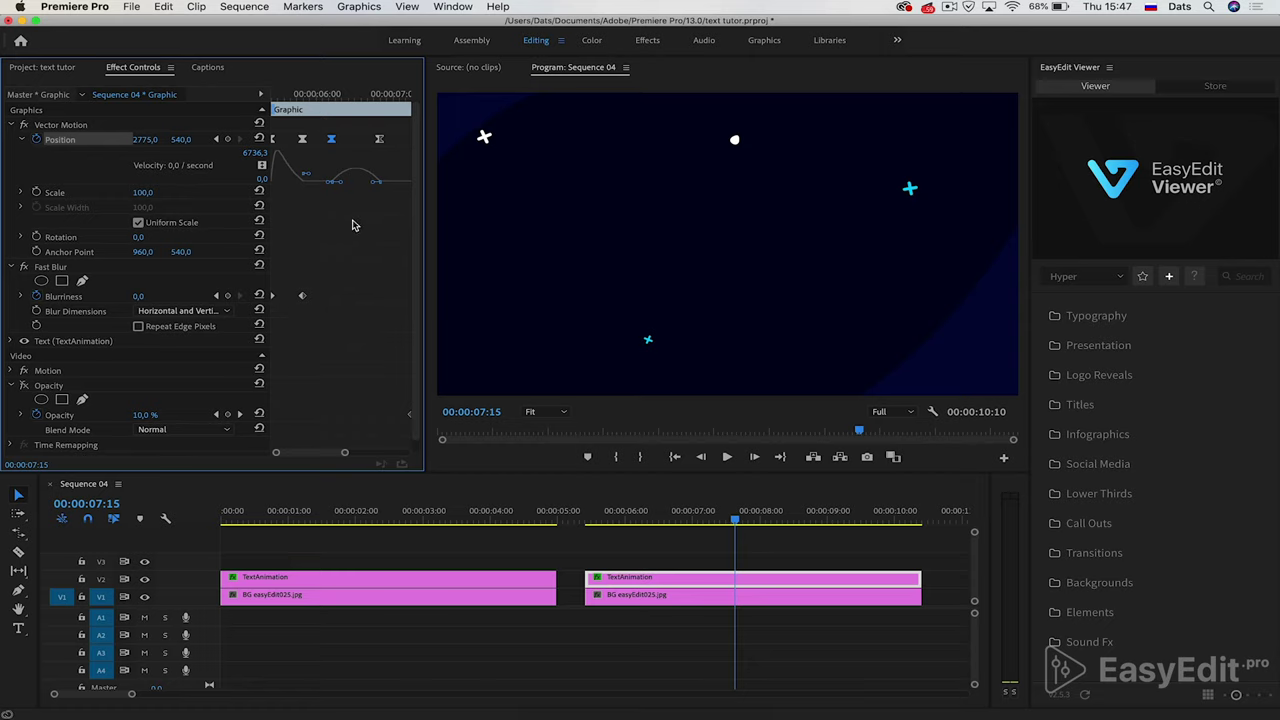
{"action": "left_click", "coordinate": [648, 515]}
{"action": "key", "text": "space"}
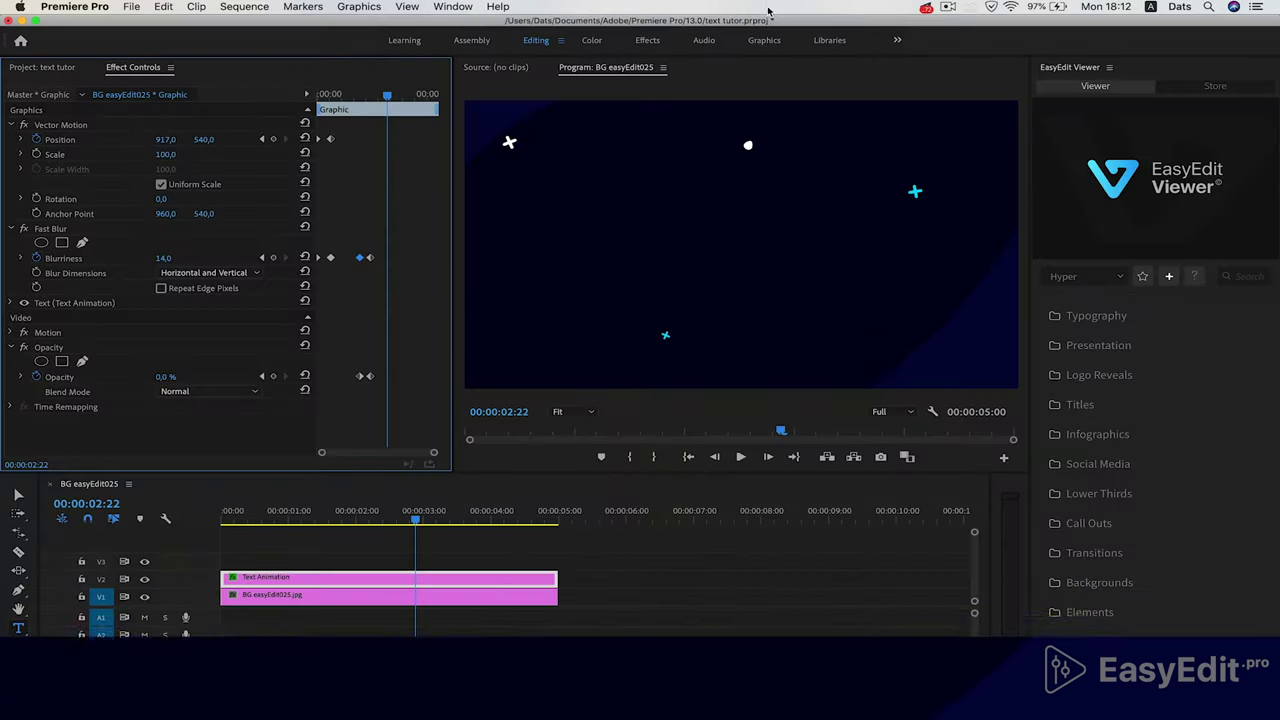
Step: Switch to the Graphics workspace, maximize the Essential Graphics template library and browse it
{"action": "left_click", "coordinate": [766, 41]}
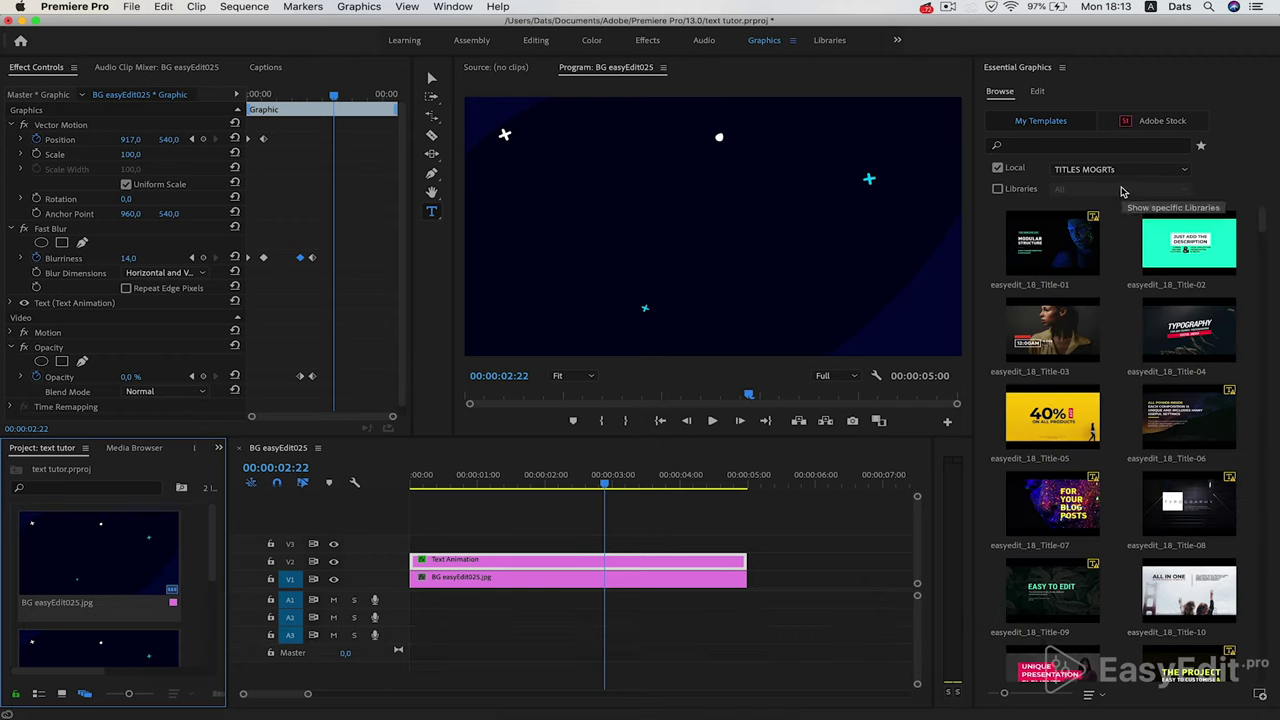
{"action": "left_click", "coordinate": [1100, 76]}
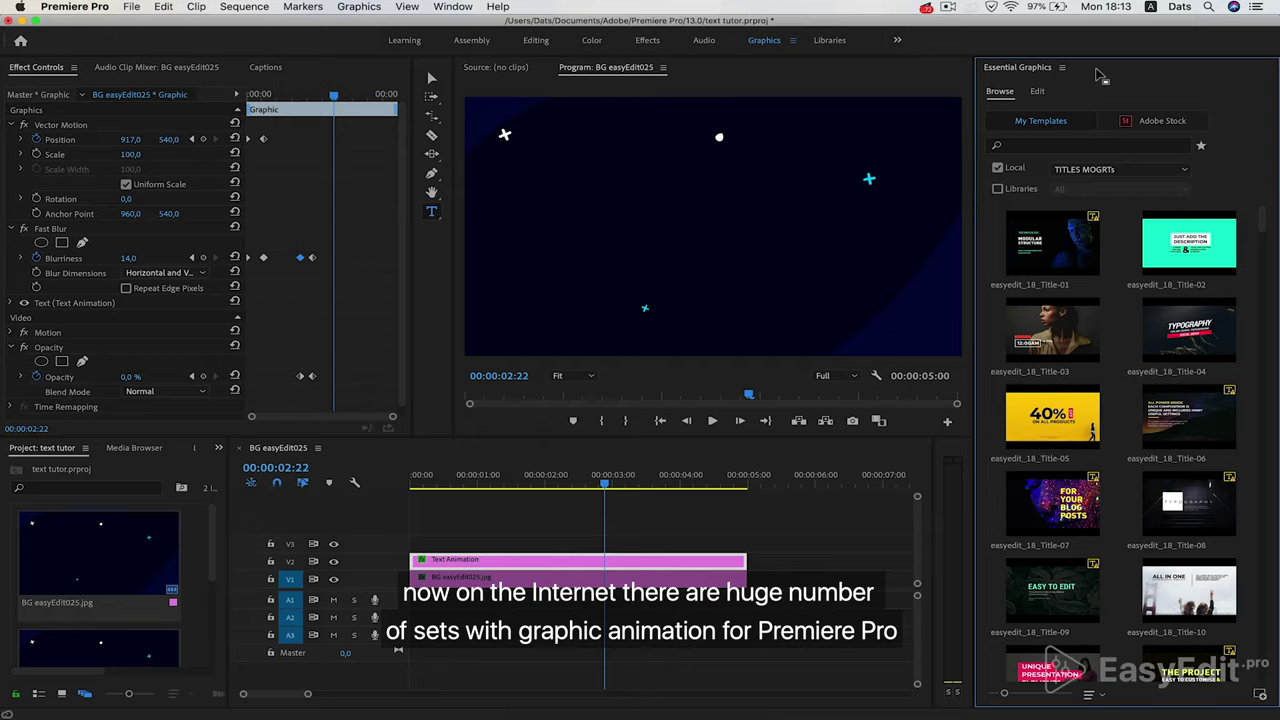
{"action": "double_click", "coordinate": [1097, 70]}
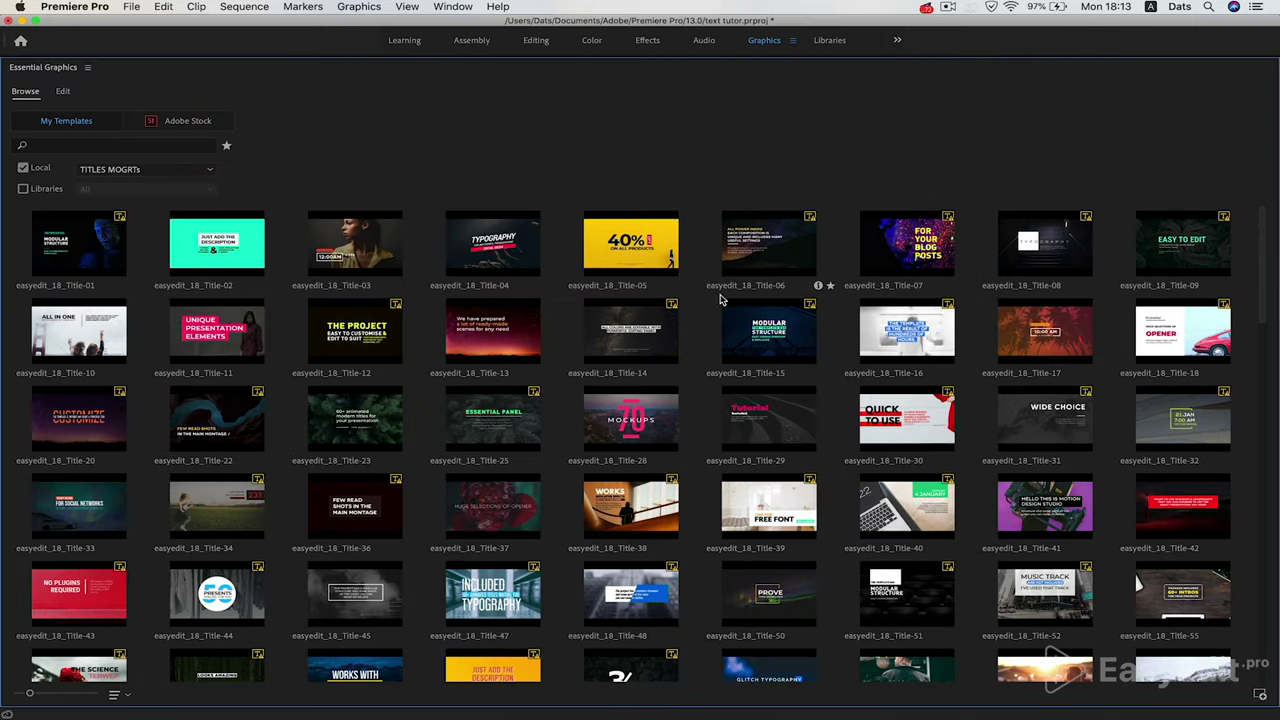
{"action": "mouse_move", "coordinate": [630, 420]}
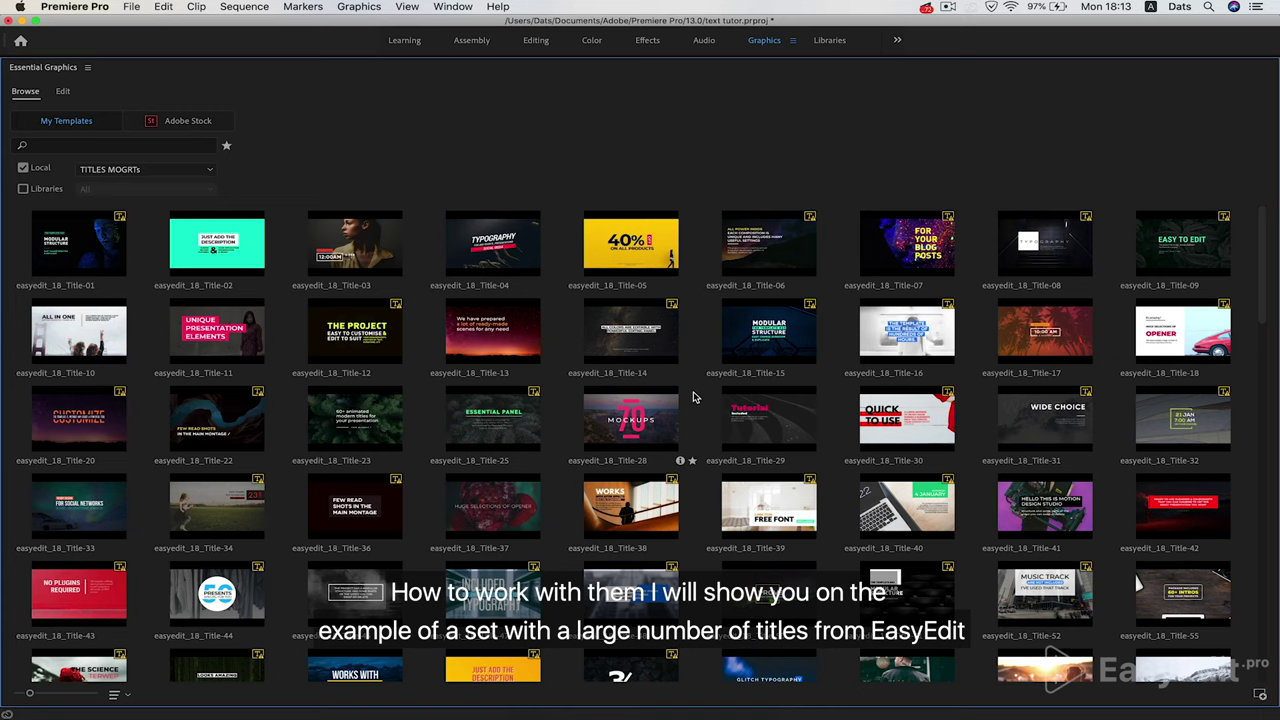
{"action": "scroll", "coordinate": [695, 402], "scroll_direction": "down", "scroll_amount": 2}
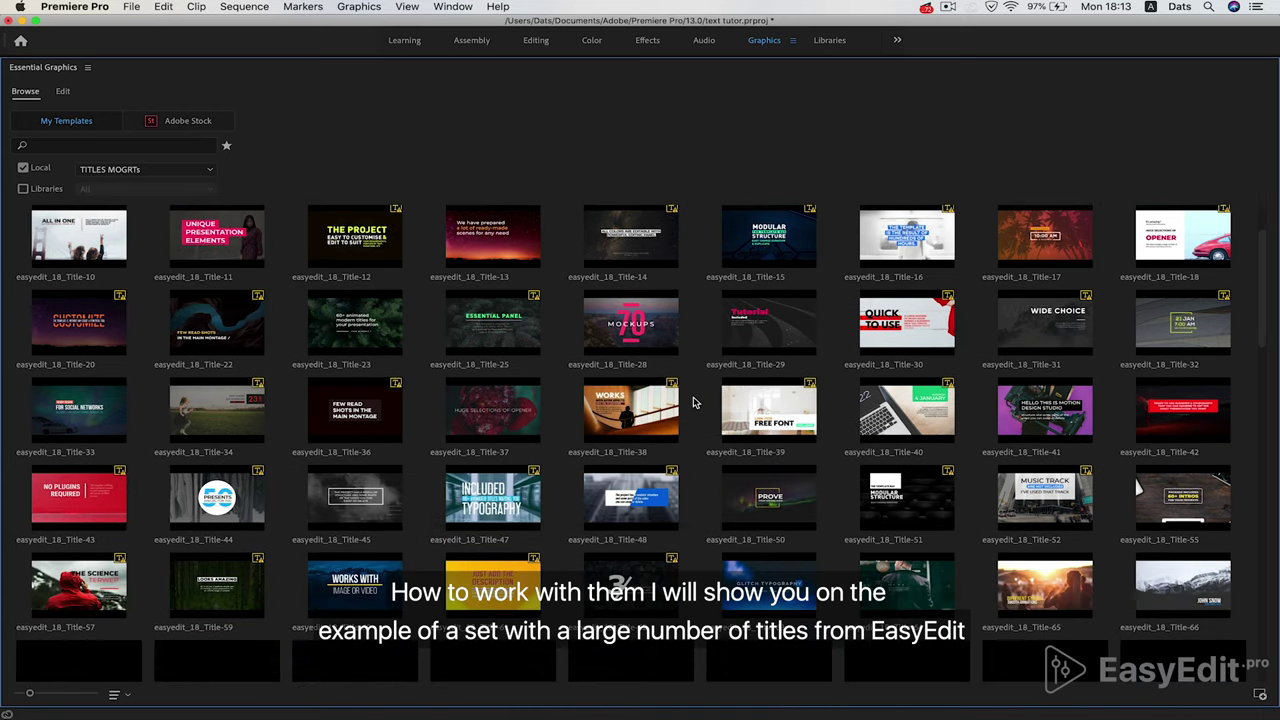
{"action": "scroll", "coordinate": [695, 402], "scroll_direction": "down", "scroll_amount": 3}
{"action": "scroll", "coordinate": [695, 402], "scroll_direction": "down", "scroll_amount": 2}
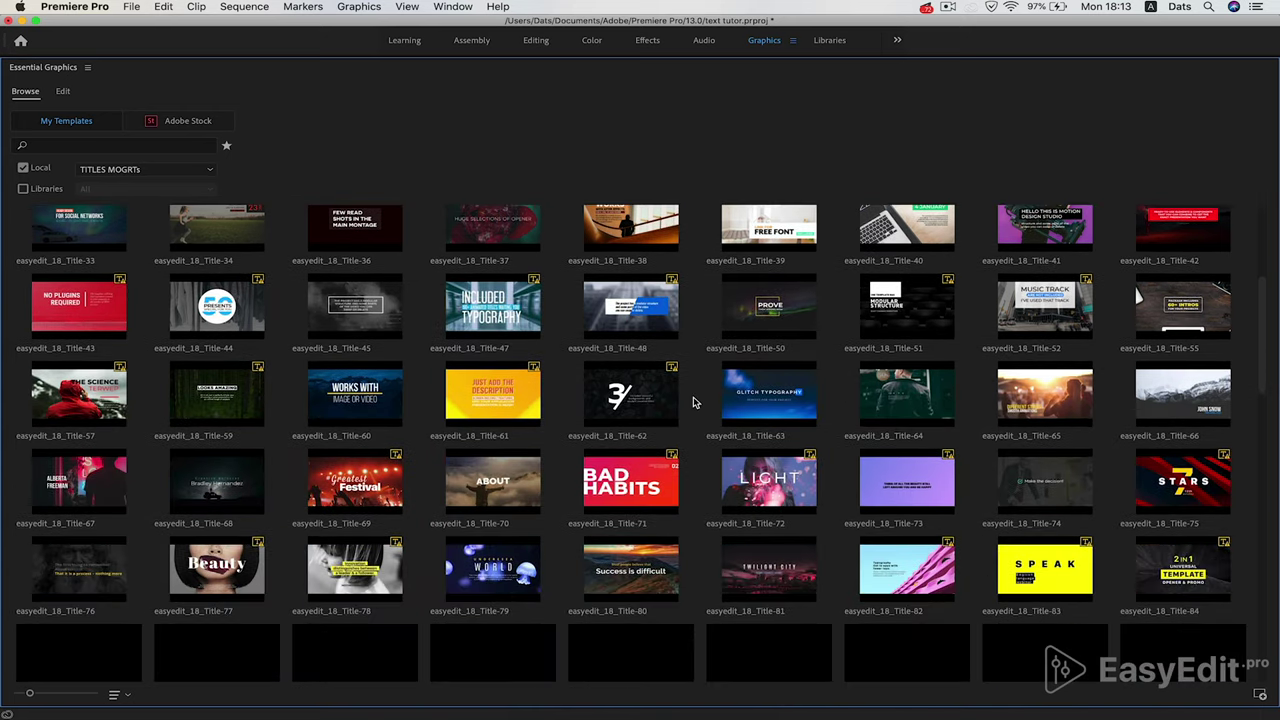
{"action": "scroll", "coordinate": [695, 402], "scroll_direction": "down", "scroll_amount": 1}
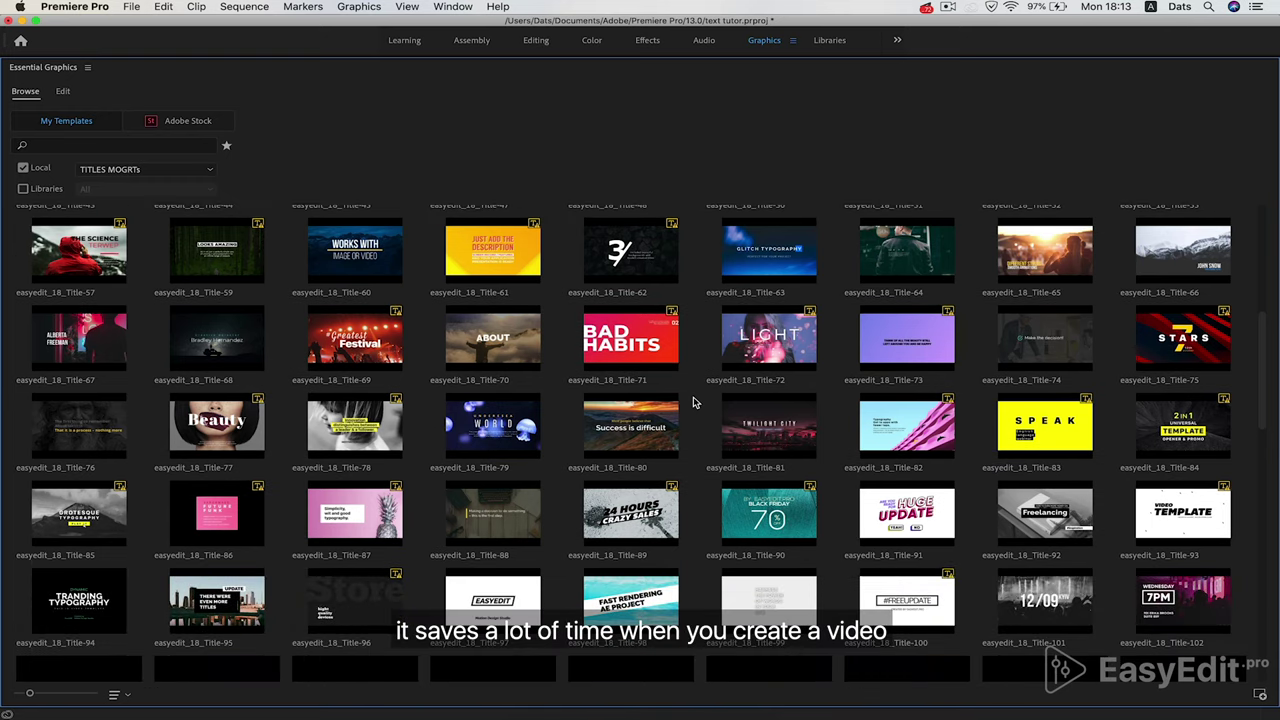
{"action": "scroll", "coordinate": [695, 402], "scroll_direction": "down", "scroll_amount": 1}
{"action": "scroll", "coordinate": [695, 402], "scroll_direction": "down", "scroll_amount": 1}
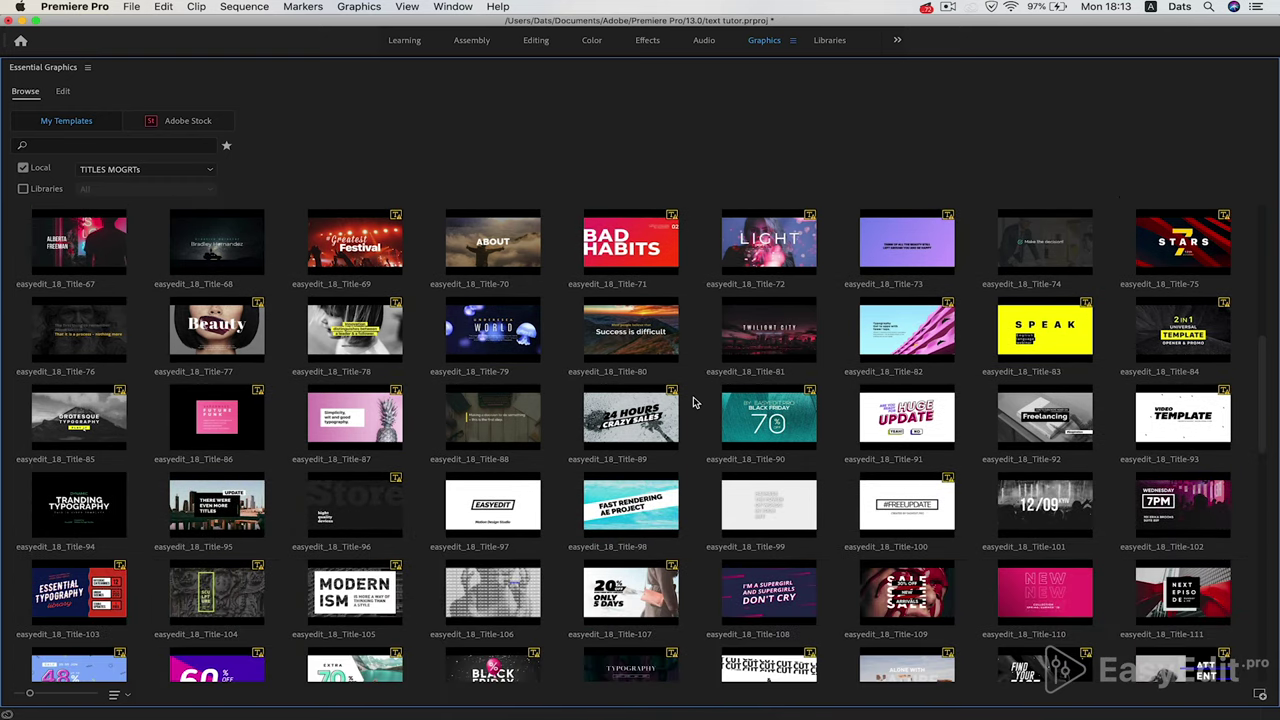
Step: Select the 'Success is difficult' template (easyedit_18_Title-80) and scroll further through the pack
{"action": "left_click", "coordinate": [665, 333]}
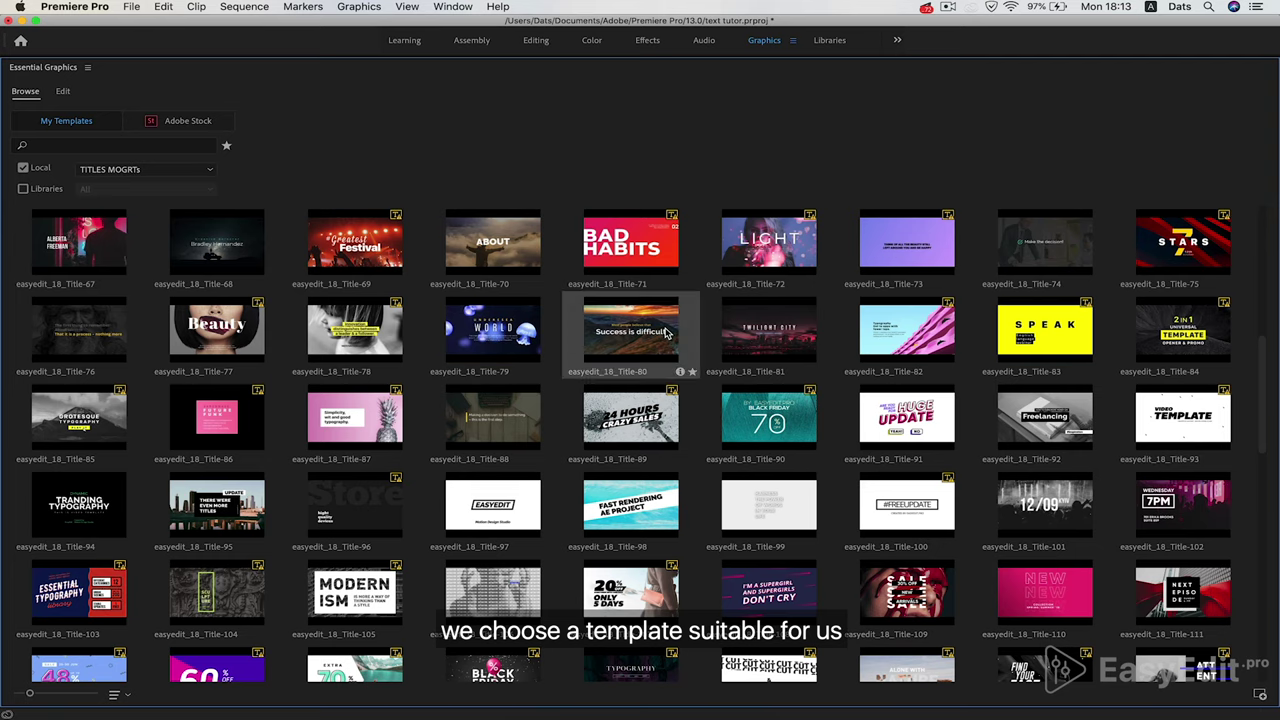
{"action": "scroll", "coordinate": [699, 348], "scroll_direction": "down", "scroll_amount": 1}
{"action": "scroll", "coordinate": [699, 348], "scroll_direction": "down", "scroll_amount": 4}
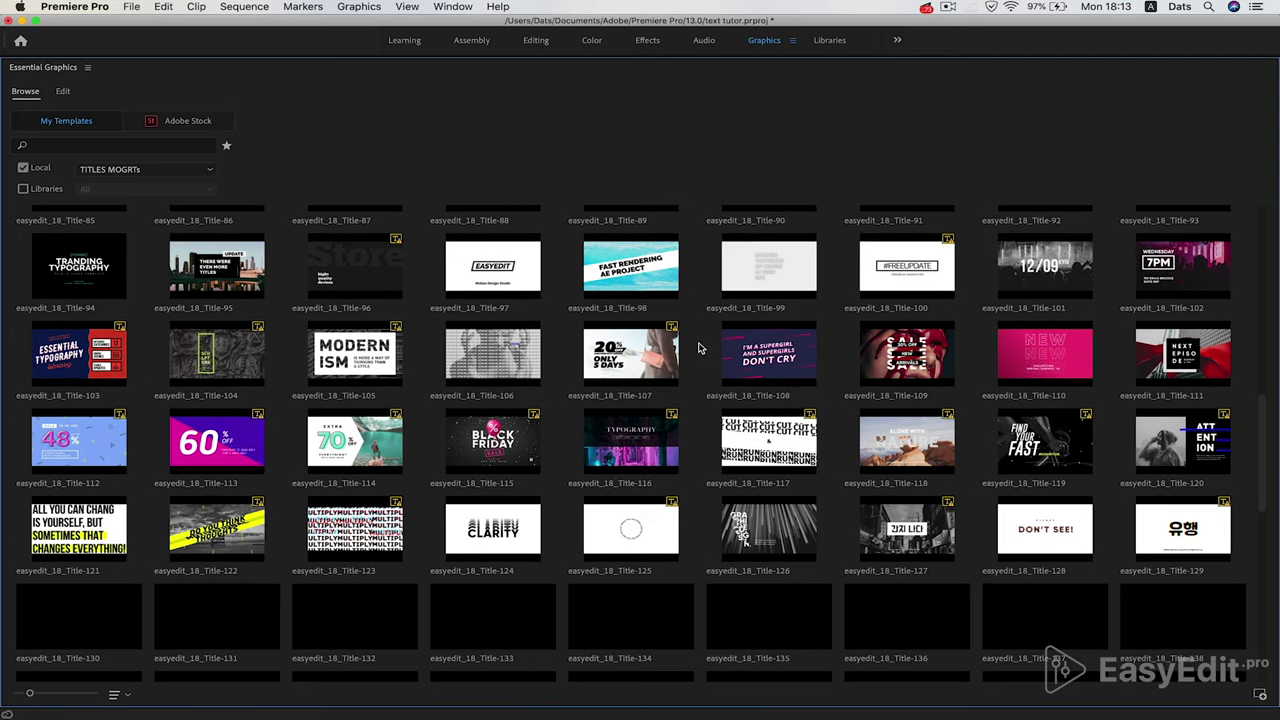
{"action": "scroll", "coordinate": [699, 348], "scroll_direction": "down", "scroll_amount": 4}
{"action": "scroll", "coordinate": [699, 348], "scroll_direction": "down", "scroll_amount": 2}
{"action": "scroll", "coordinate": [699, 348], "scroll_direction": "down", "scroll_amount": 5}
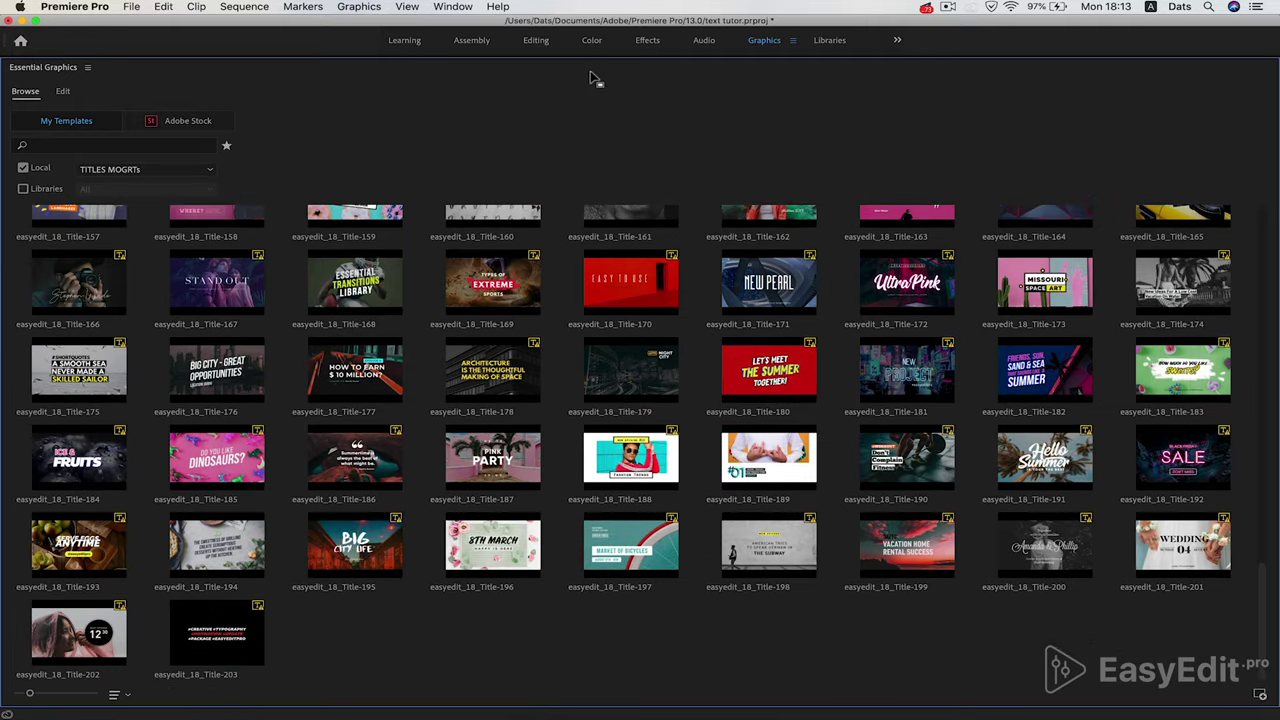
Step: Restore the library, then place easyedit_18_Title-80 on the timeline after the existing clips
{"action": "double_click", "coordinate": [590, 74]}
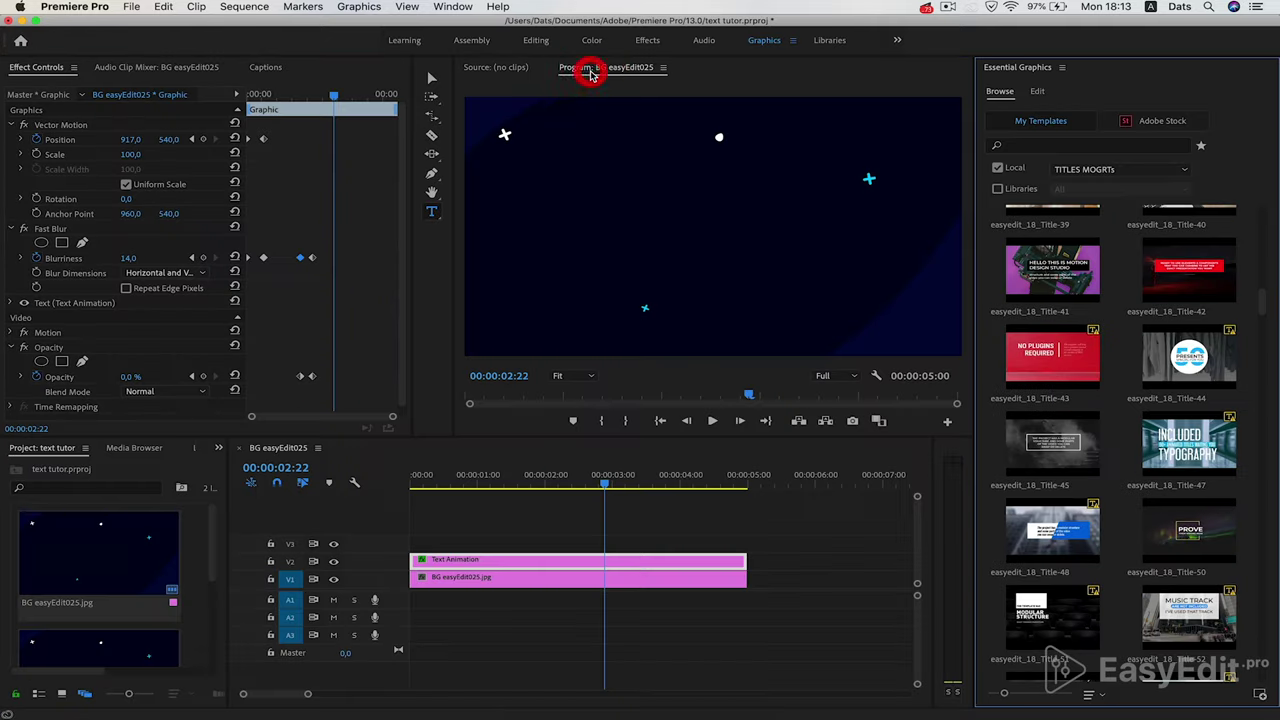
{"action": "left_click", "coordinate": [1109, 146]}
{"action": "type", "text": "80"}
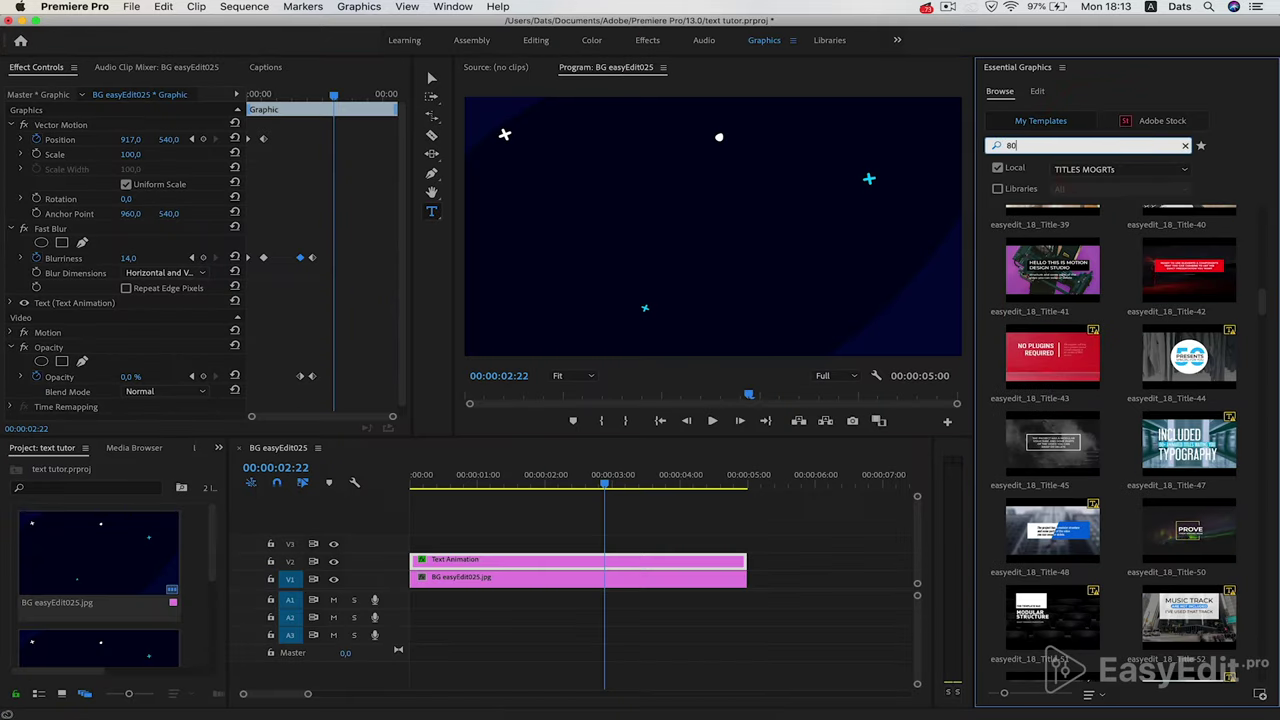
{"action": "key", "text": "Return"}
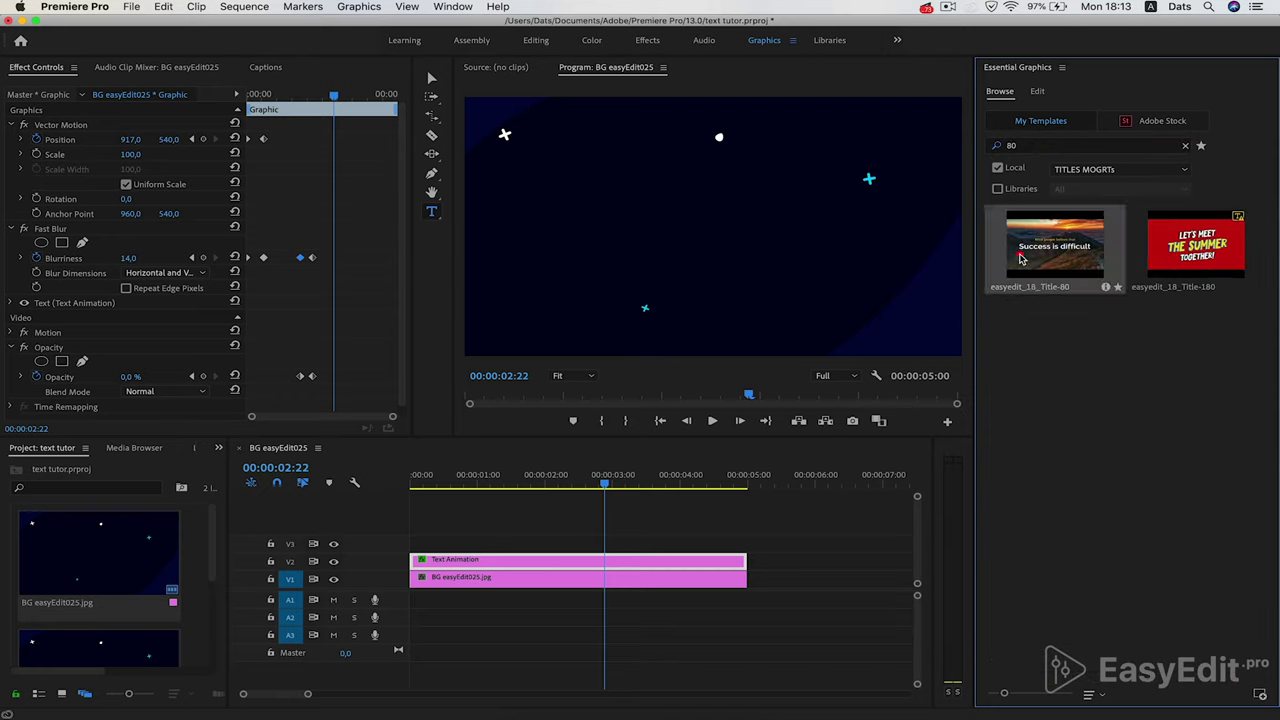
{"action": "left_click", "coordinate": [1020, 256]}
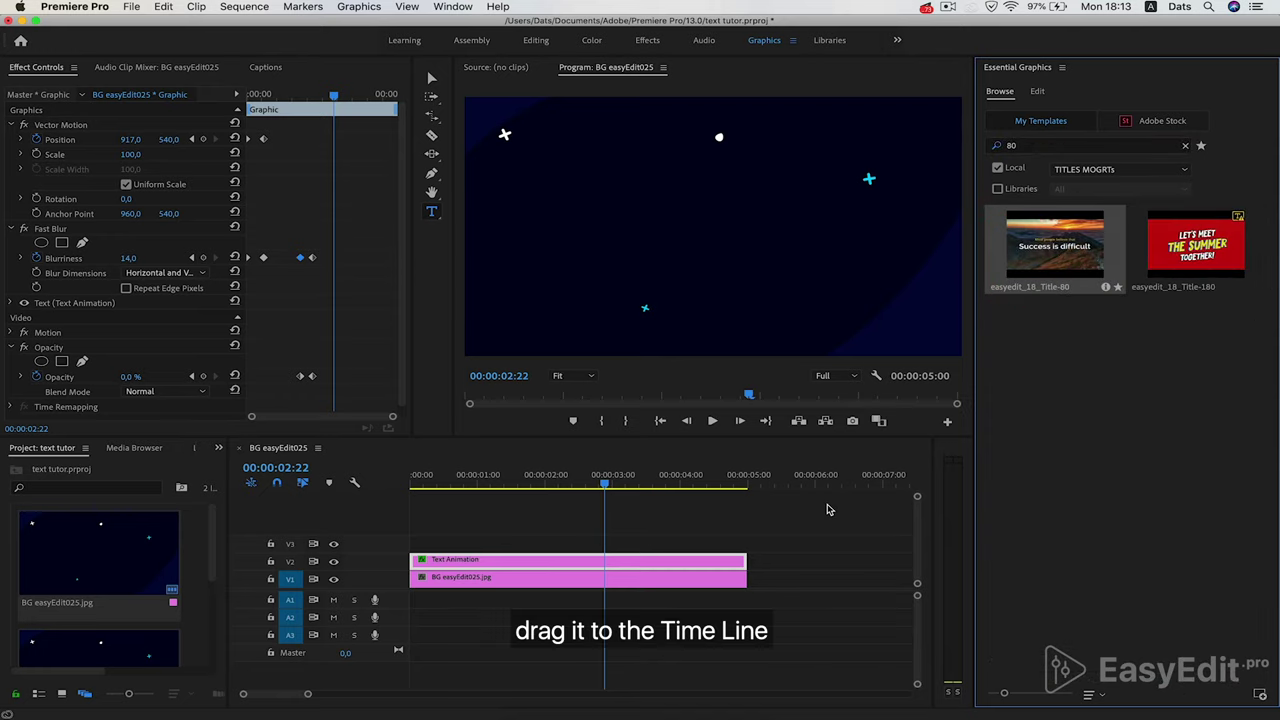
{"action": "left_click_drag", "start_coordinate": [1052, 262], "coordinate": [790, 560]}
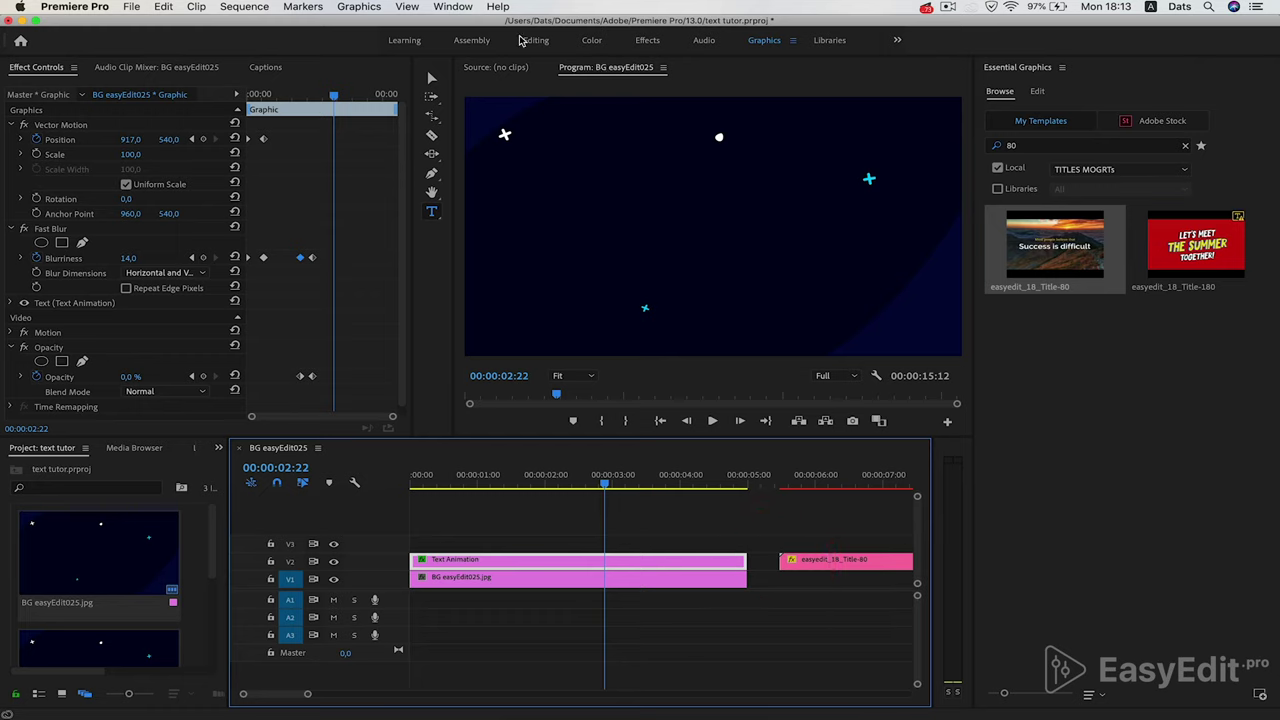
{"action": "scroll", "coordinate": [737, 634], "scroll_direction": "right", "scroll_amount": 3}
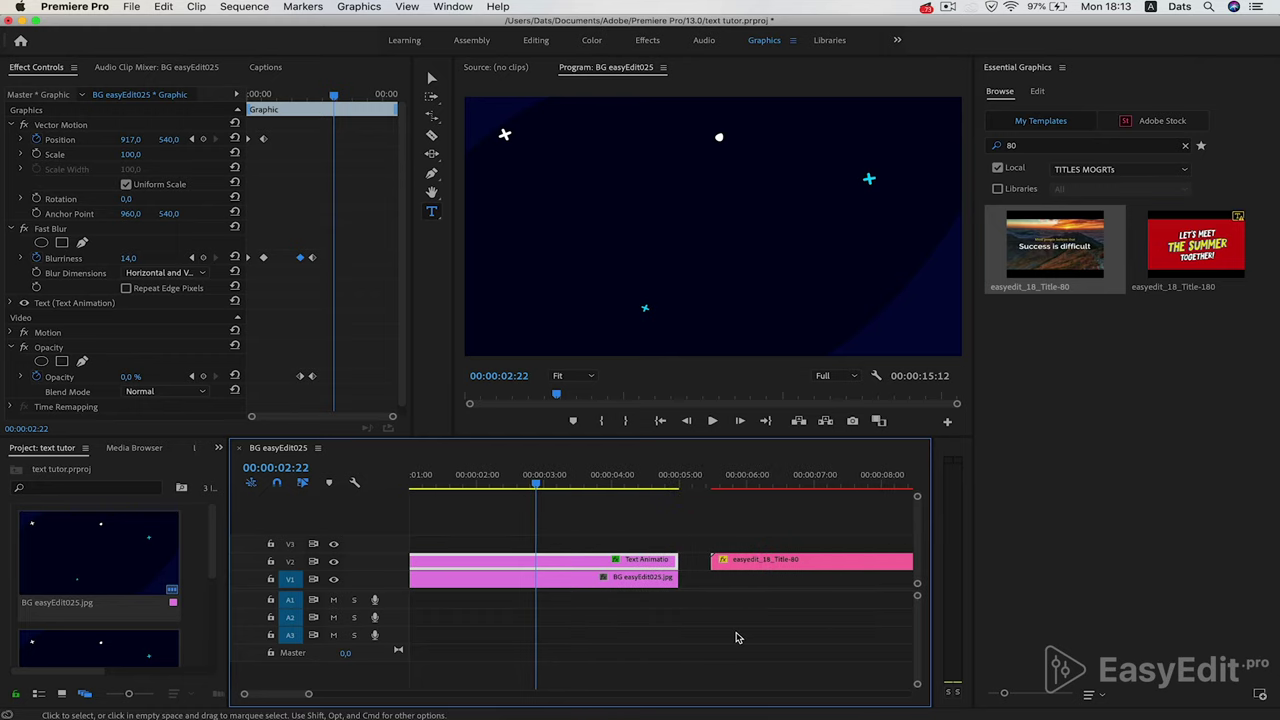
Step: Stretch the V1 star background clip past the title's end and preview at 00:00:09:02
{"action": "left_click", "coordinate": [533, 41]}
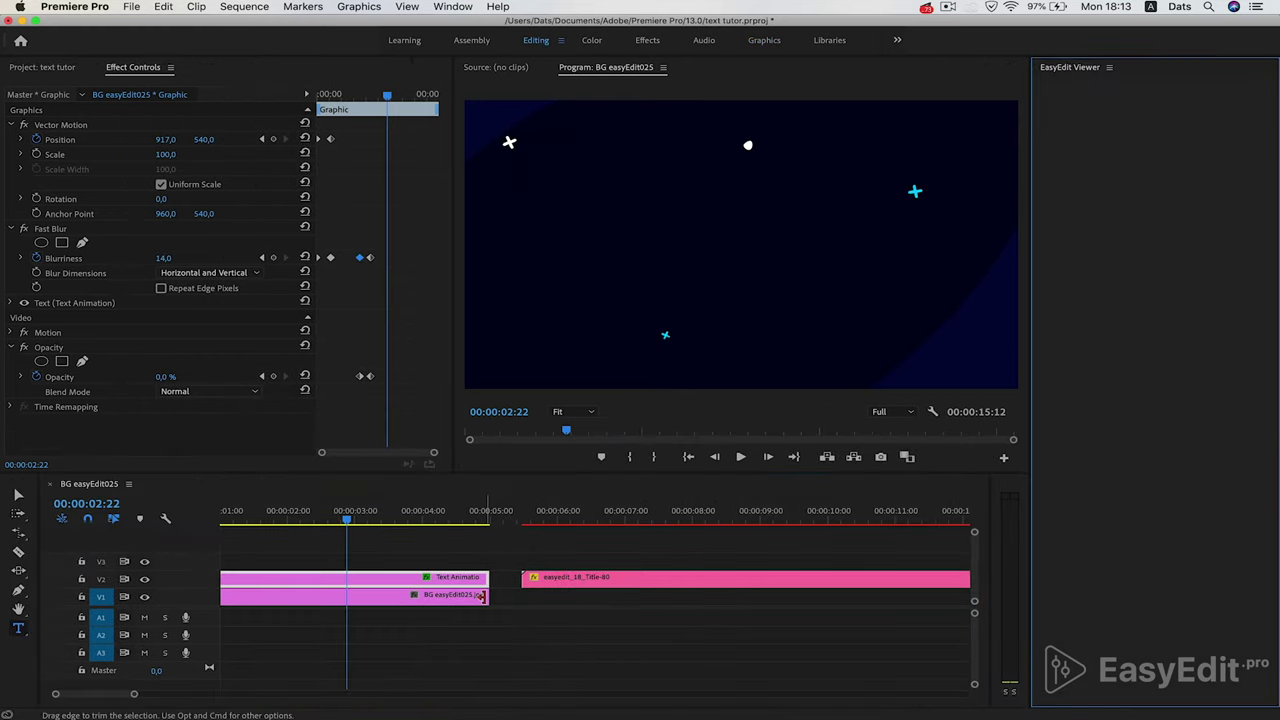
{"action": "left_click_drag", "start_coordinate": [487, 595], "coordinate": [891, 614]}
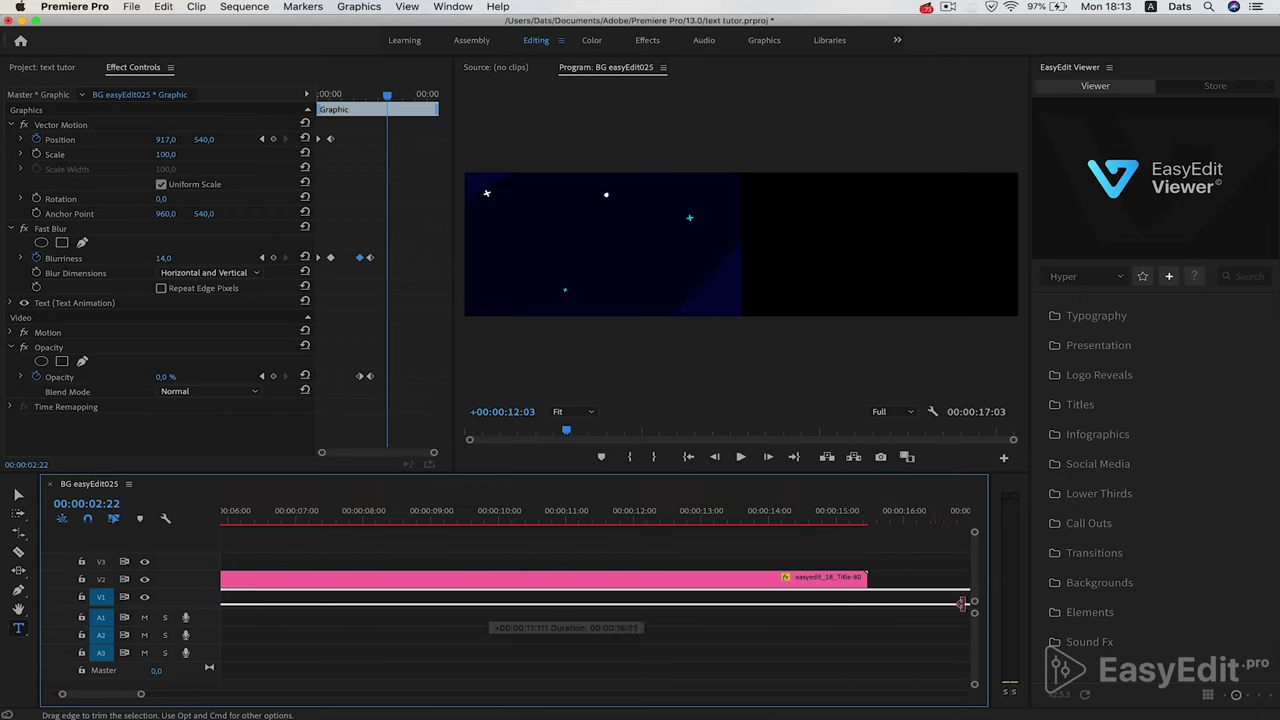
{"action": "left_click", "coordinate": [436, 517]}
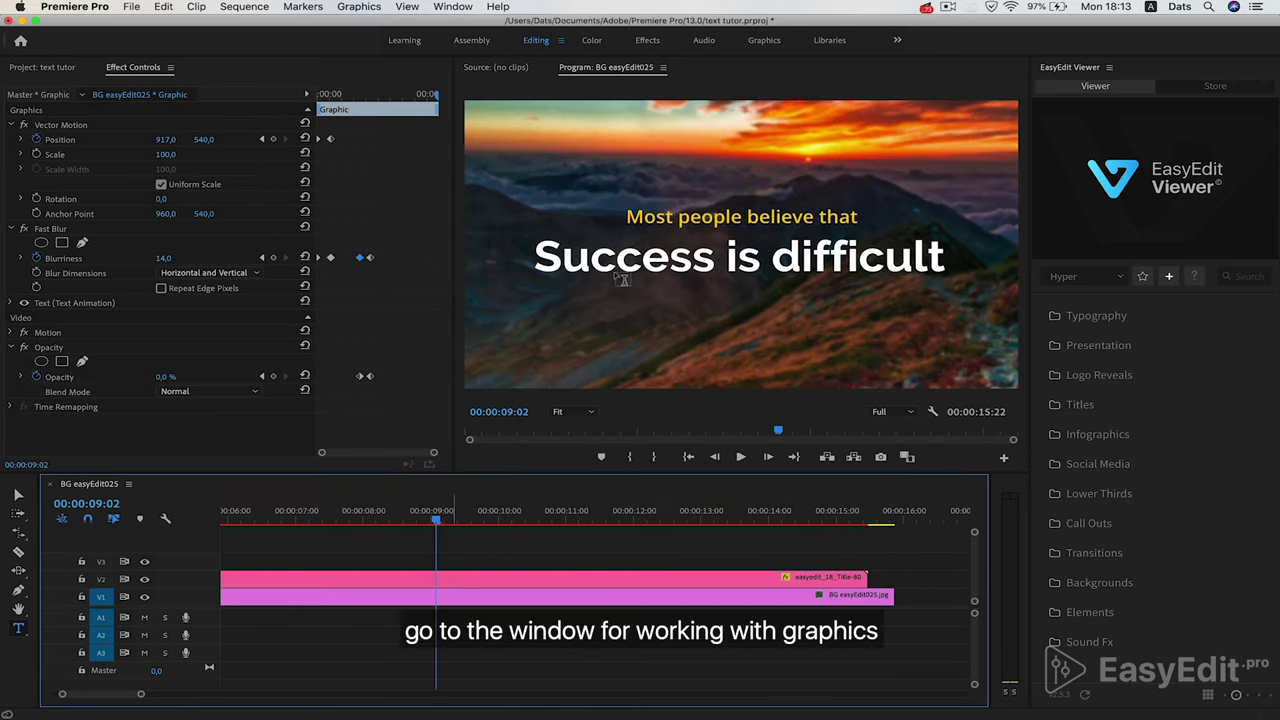
{"action": "left_click", "coordinate": [762, 41]}
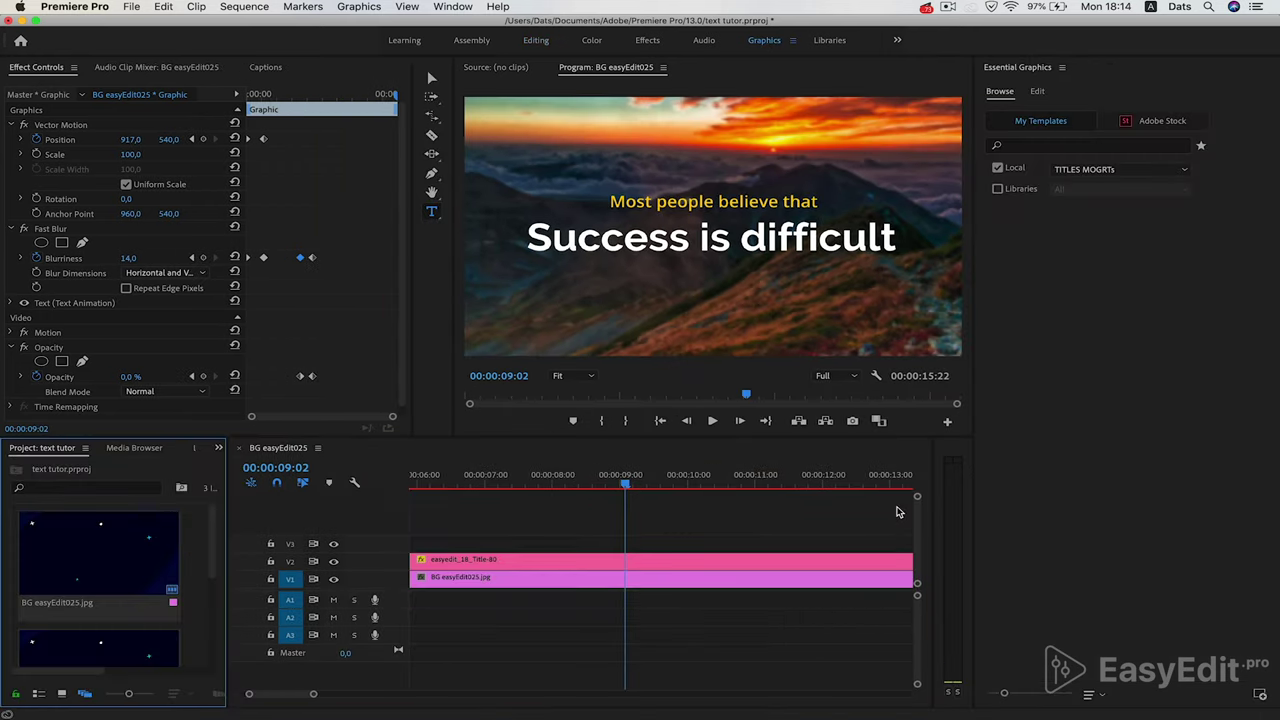
Step: Uncheck the BG option in the title's Essential Graphics Edit settings
{"action": "double_click", "coordinate": [793, 564]}
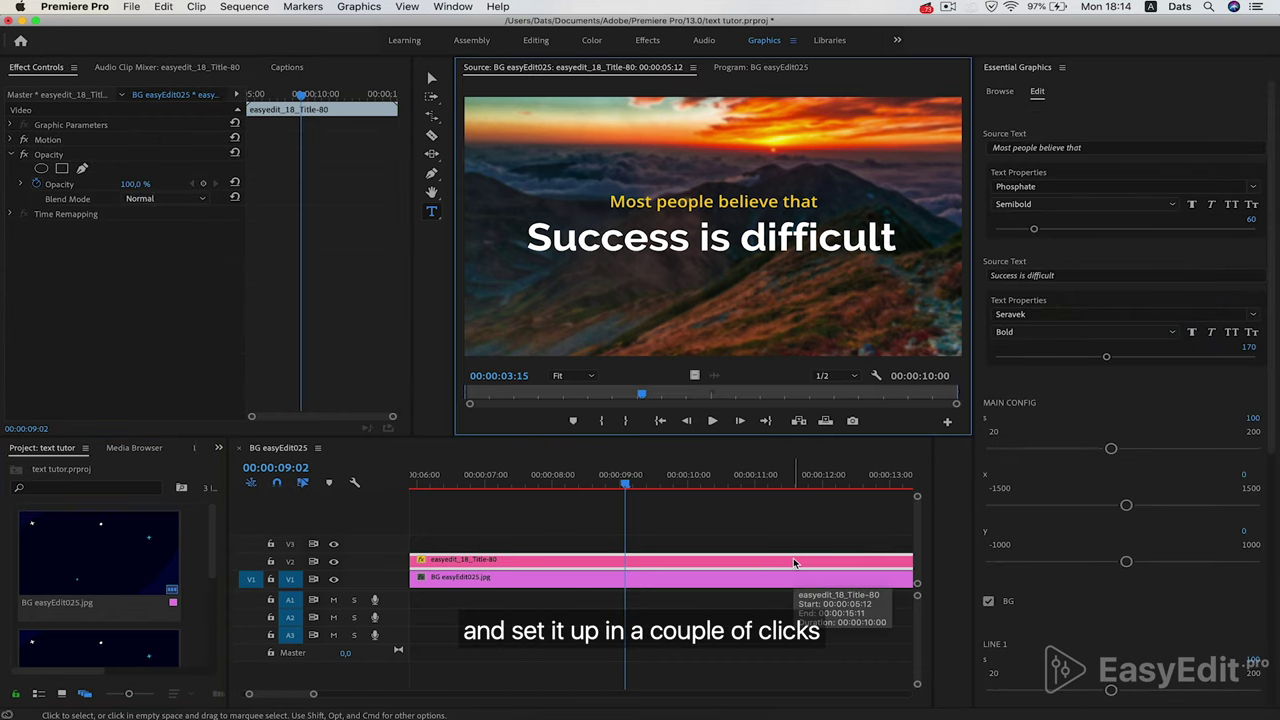
{"action": "scroll", "coordinate": [1030, 462], "scroll_direction": "down", "scroll_amount": 5}
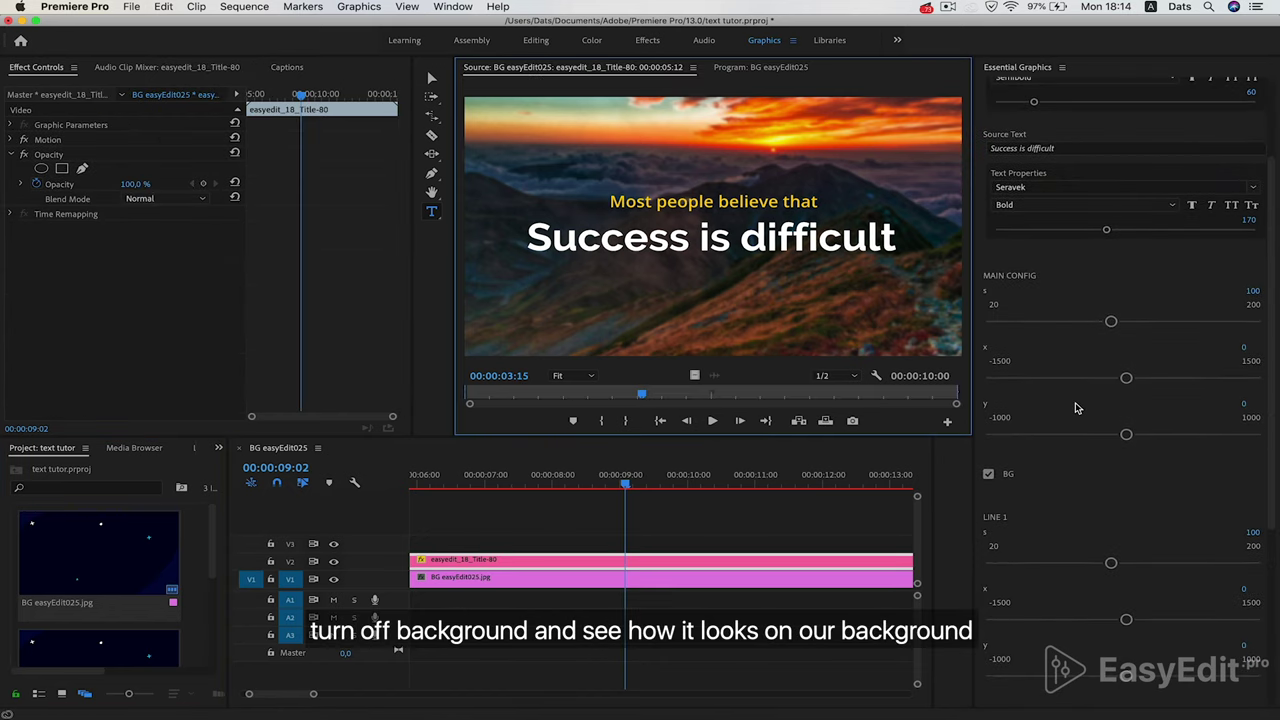
{"action": "left_click", "coordinate": [989, 447]}
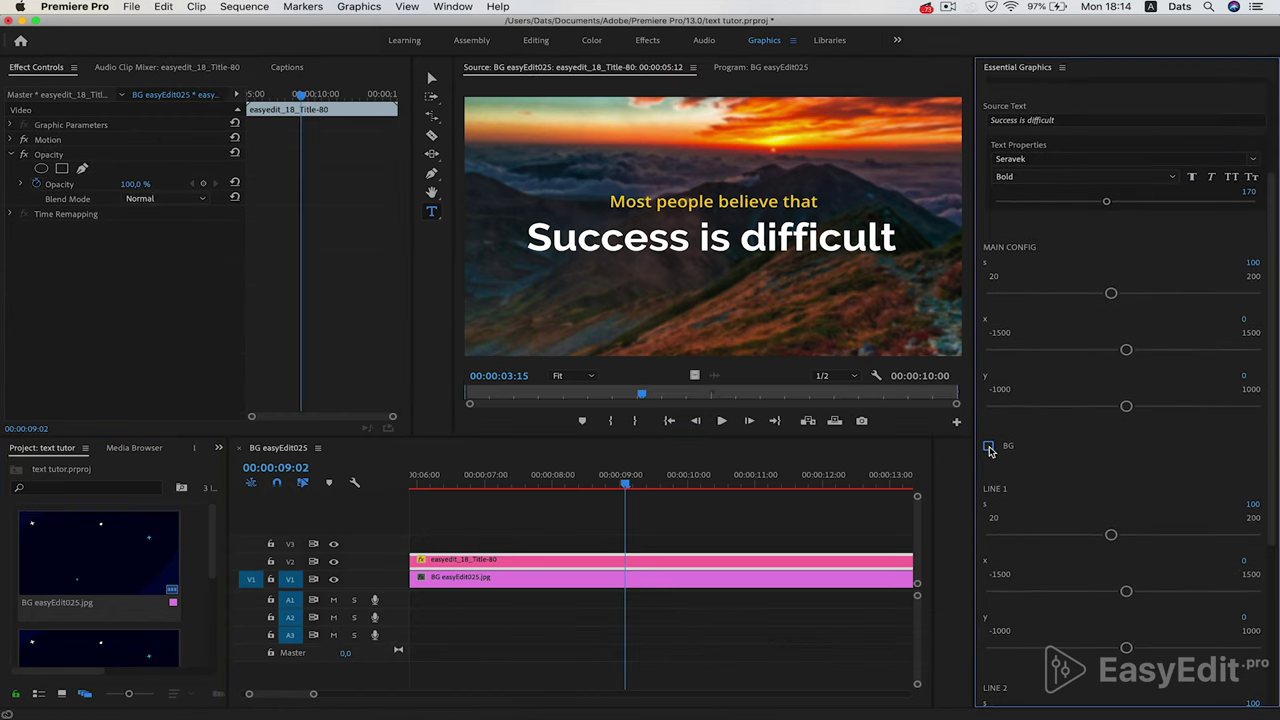
{"action": "left_click", "coordinate": [660, 486]}
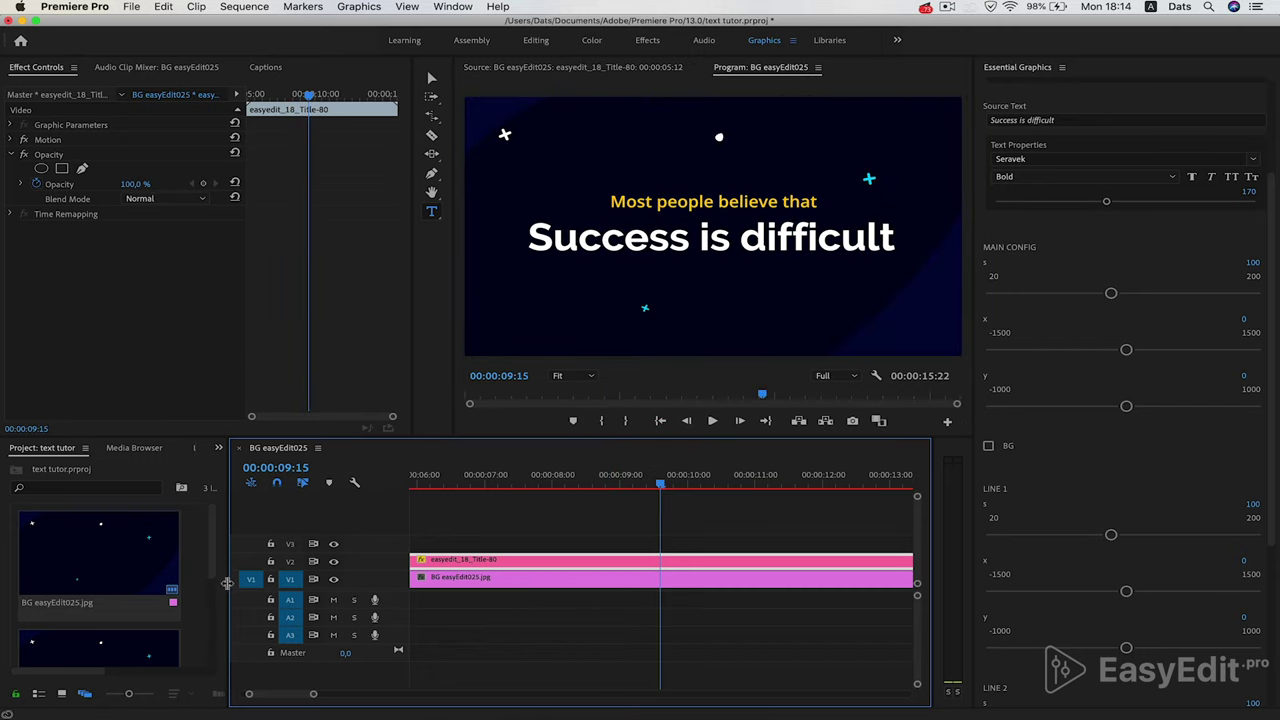
Step: Widen and zoom out the timeline to show the whole sequence, then move to 00:00:10:00
{"action": "left_click_drag", "start_coordinate": [228, 583], "coordinate": [122, 583]}
{"action": "key", "text": "minus"}
{"action": "key", "text": "minus"}
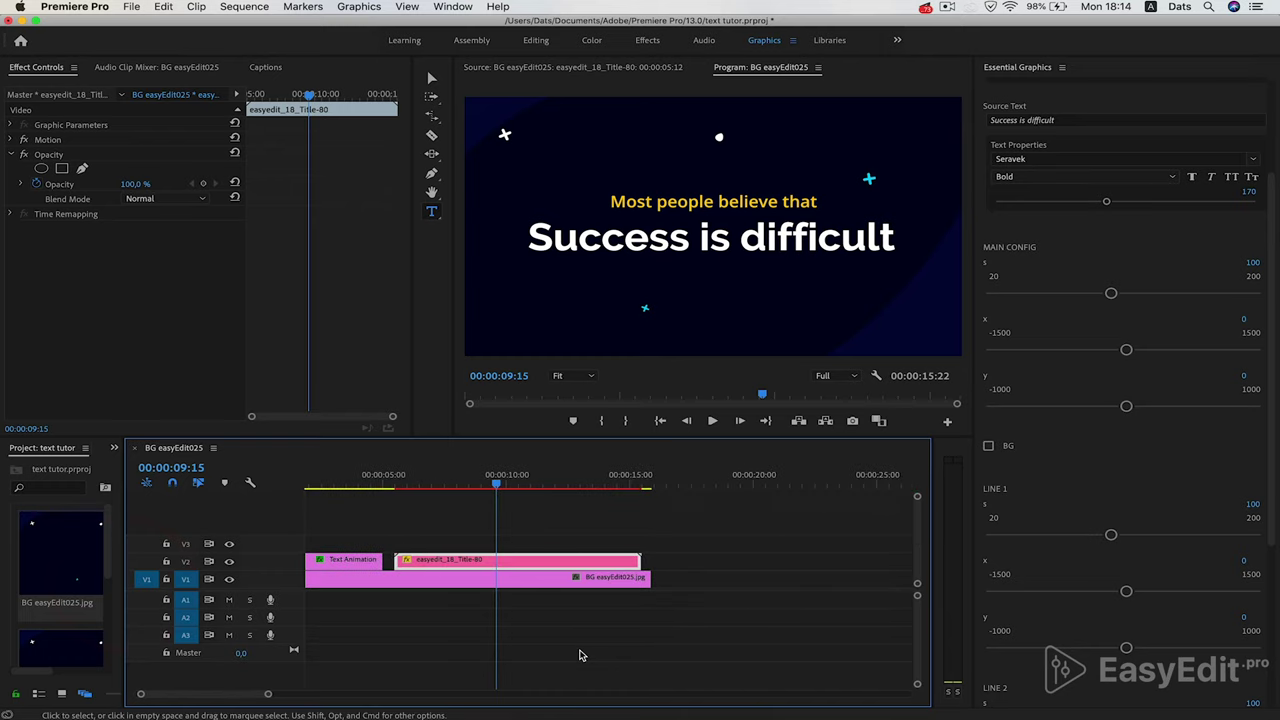
{"action": "scroll", "coordinate": [579, 655], "scroll_direction": "left", "scroll_amount": 2}
{"action": "left_click", "coordinate": [553, 486]}
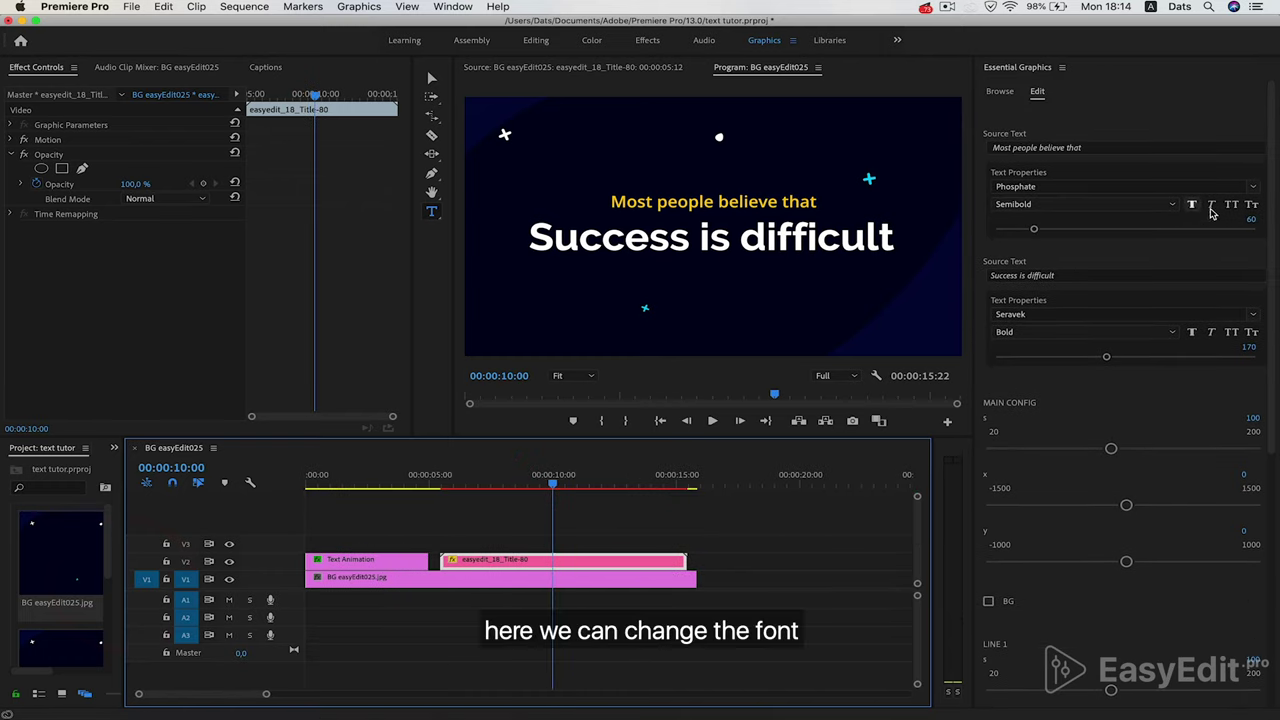
Step: Raise the 'Success is difficult' line's text size from 170 to 190 in Essential Graphics
{"action": "left_click", "coordinate": [1256, 193]}
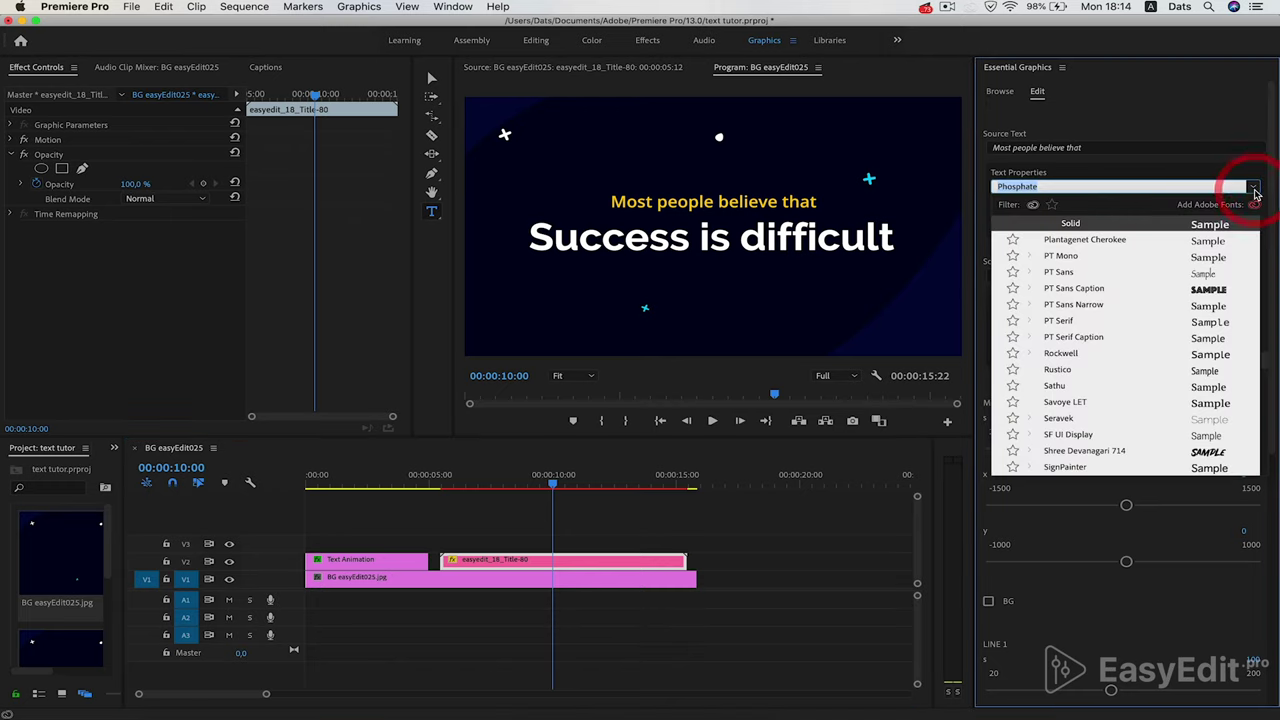
{"action": "left_click", "coordinate": [1256, 193]}
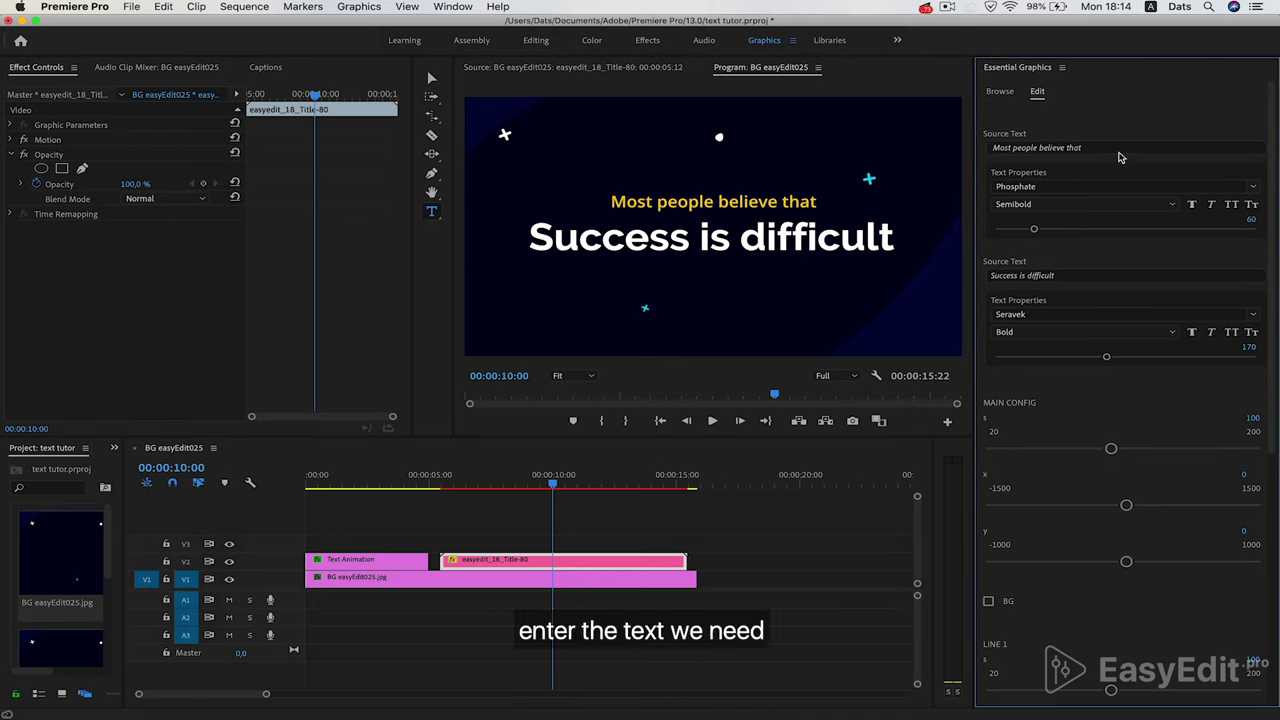
{"action": "left_click", "coordinate": [1121, 147]}
{"action": "left_click", "coordinate": [1068, 277]}
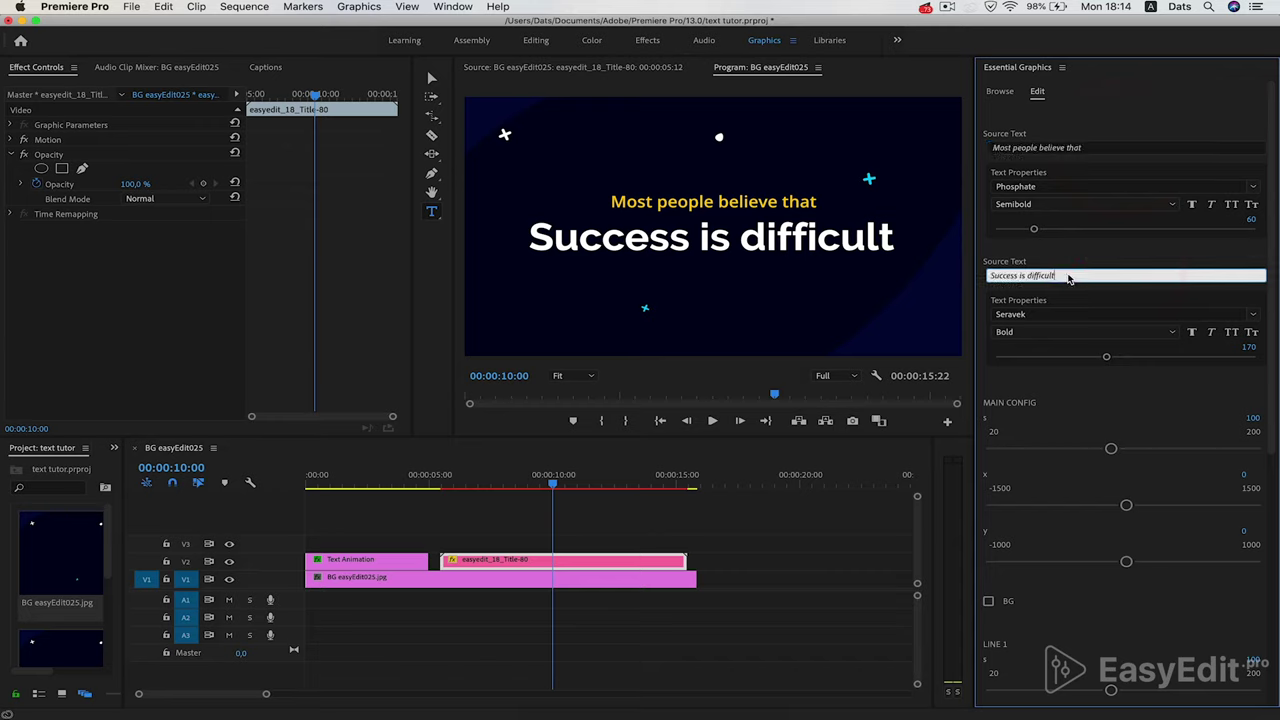
{"action": "double_click", "coordinate": [1068, 278]}
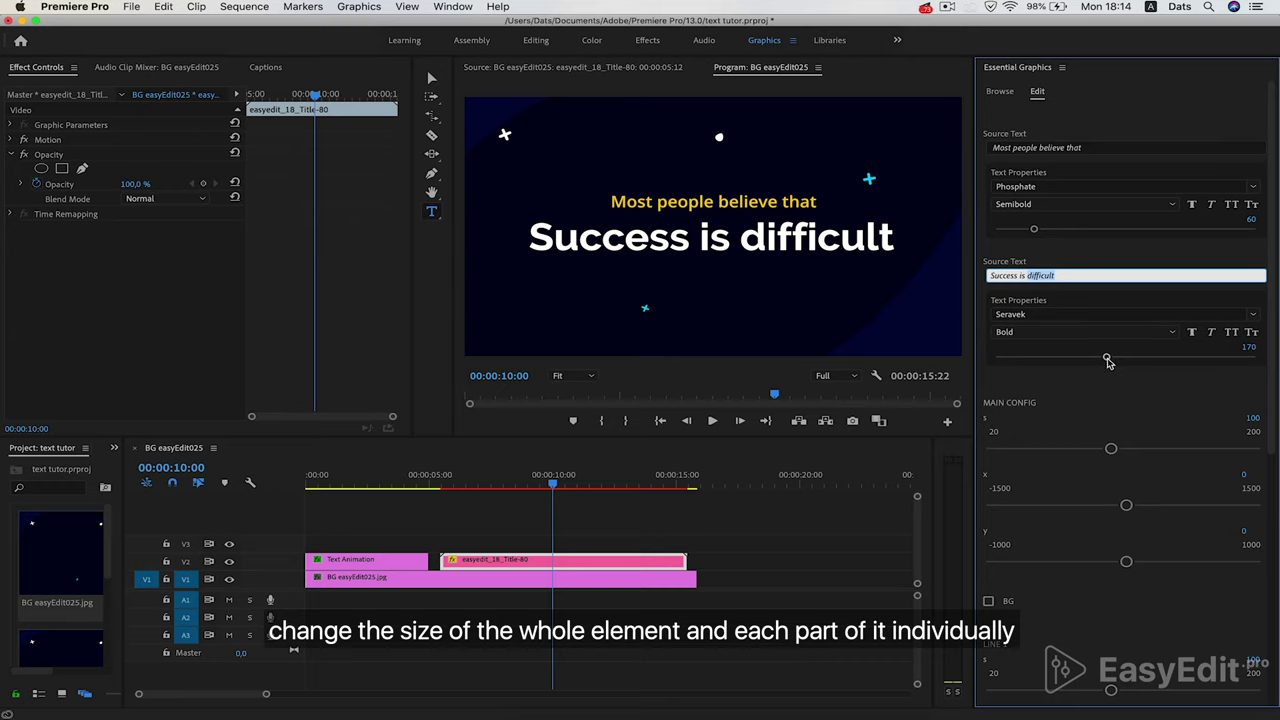
{"action": "left_click_drag", "start_coordinate": [1107, 358], "coordinate": [1120, 357]}
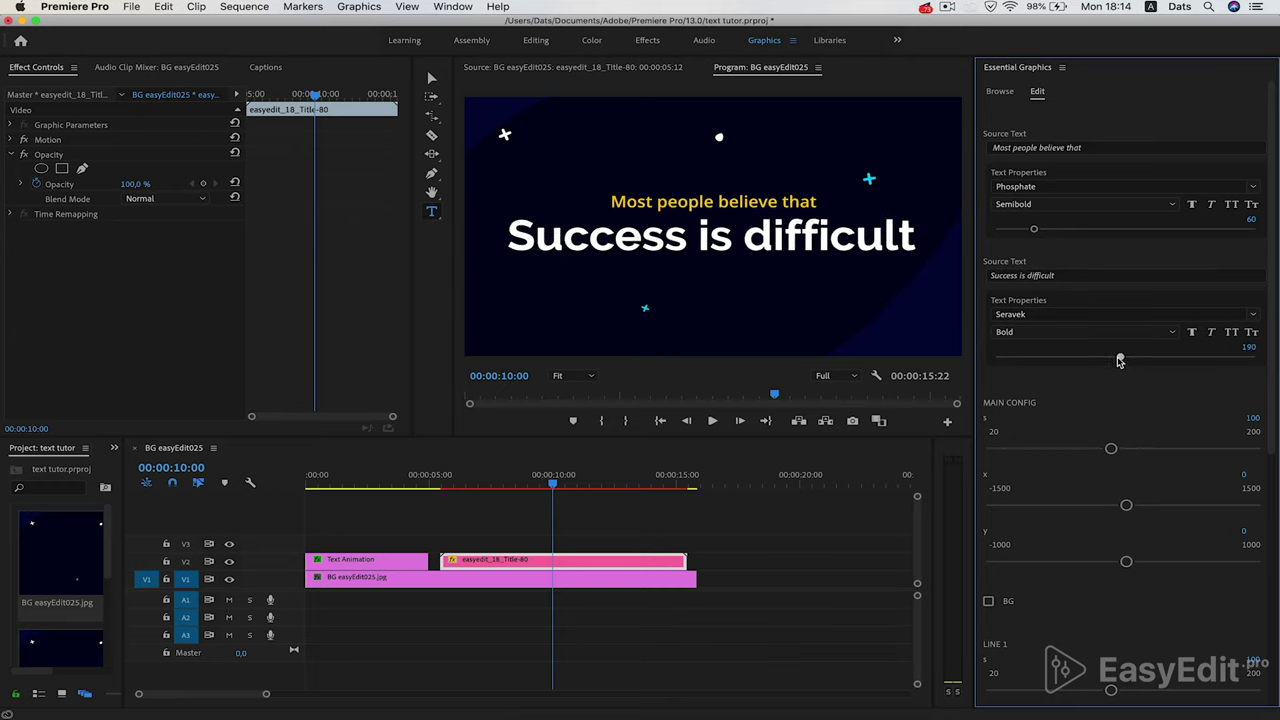
{"action": "scroll", "coordinate": [1120, 411], "scroll_direction": "down", "scroll_amount": 2}
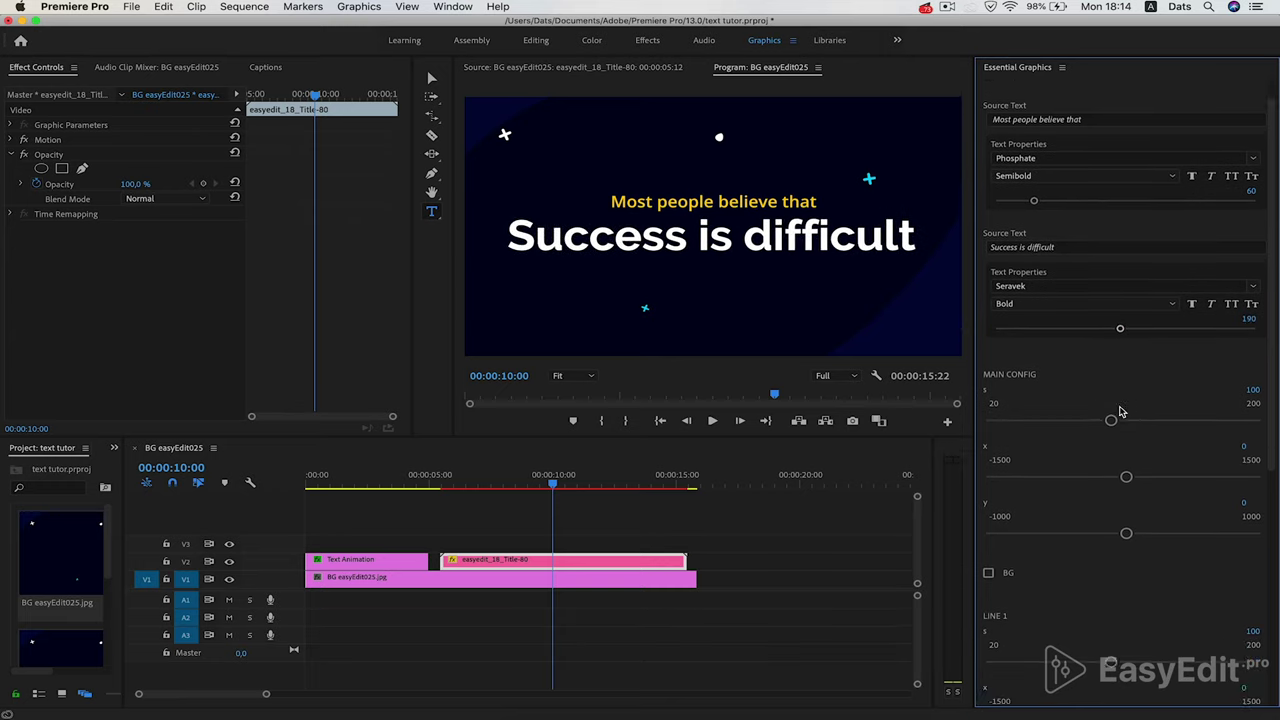
Step: Set the MAIN CONFIG scale to 104 and fine-tune the LINE 1 size
{"action": "mouse_move", "coordinate": [1110, 407]}
{"action": "left_mouse_down"}
{"action": "mouse_move", "coordinate": [1145, 409]}
{"action": "mouse_move", "coordinate": [1120, 407]}
{"action": "left_mouse_up"}
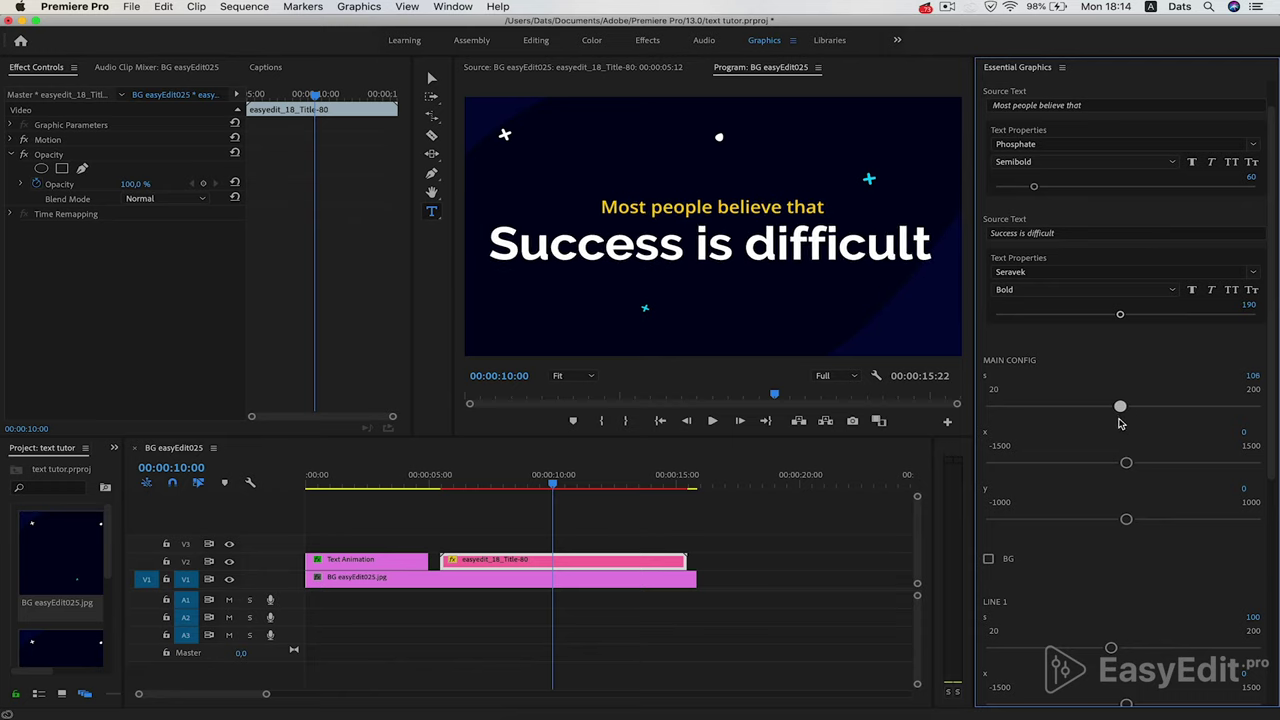
{"action": "left_click_drag", "start_coordinate": [1120, 423], "coordinate": [1115, 420]}
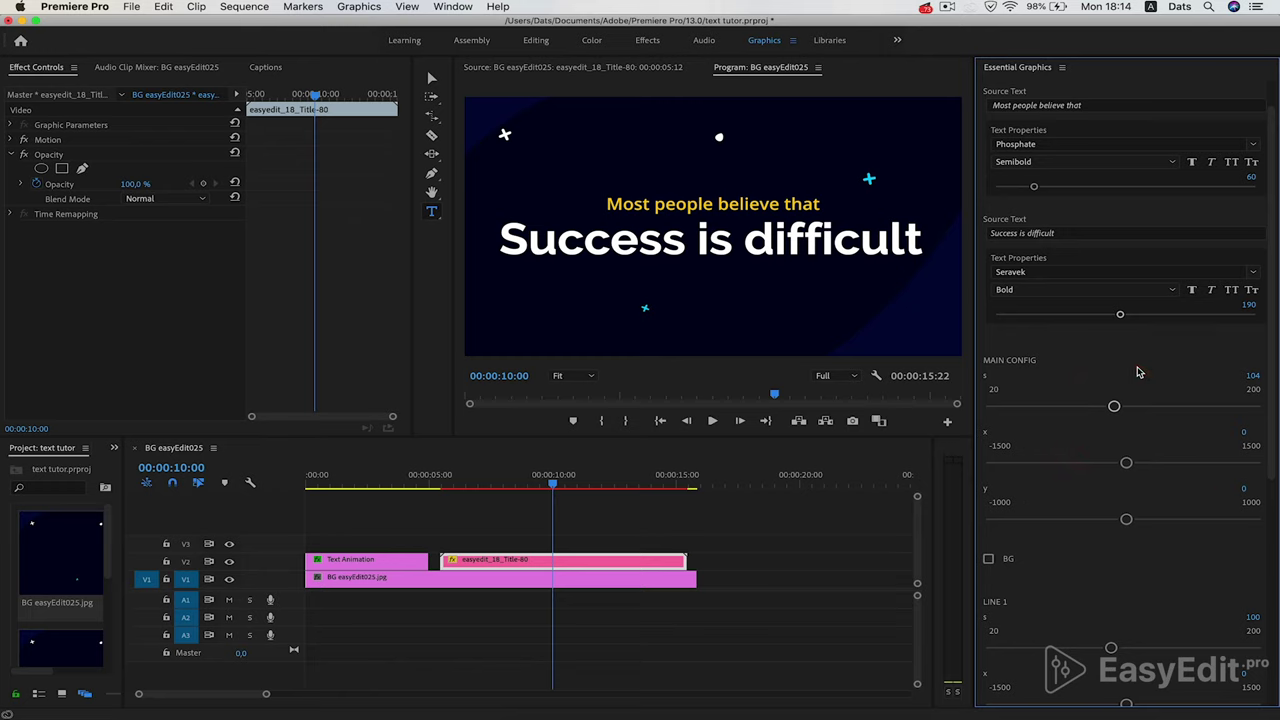
{"action": "scroll", "coordinate": [1137, 372], "scroll_direction": "down", "scroll_amount": 2}
{"action": "scroll", "coordinate": [1137, 372], "scroll_direction": "down", "scroll_amount": 1}
{"action": "scroll", "coordinate": [1137, 372], "scroll_direction": "down", "scroll_amount": 2}
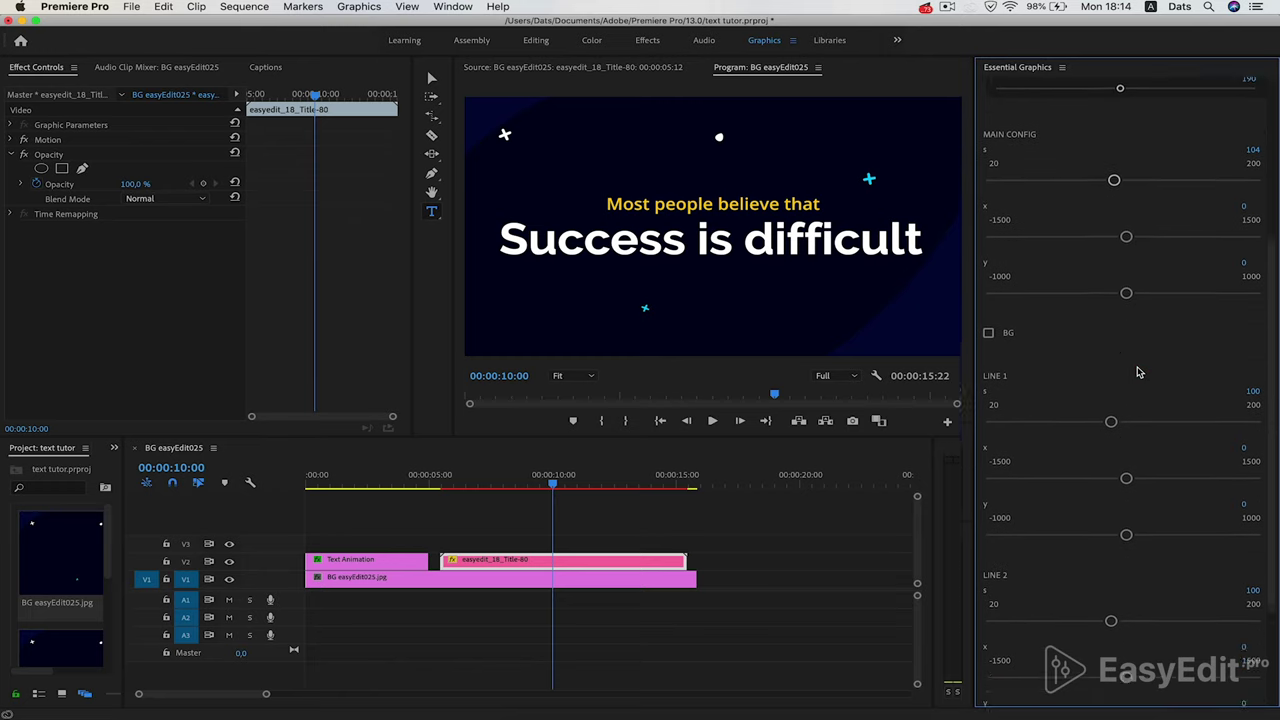
{"action": "scroll", "coordinate": [1137, 372], "scroll_direction": "down", "scroll_amount": 3}
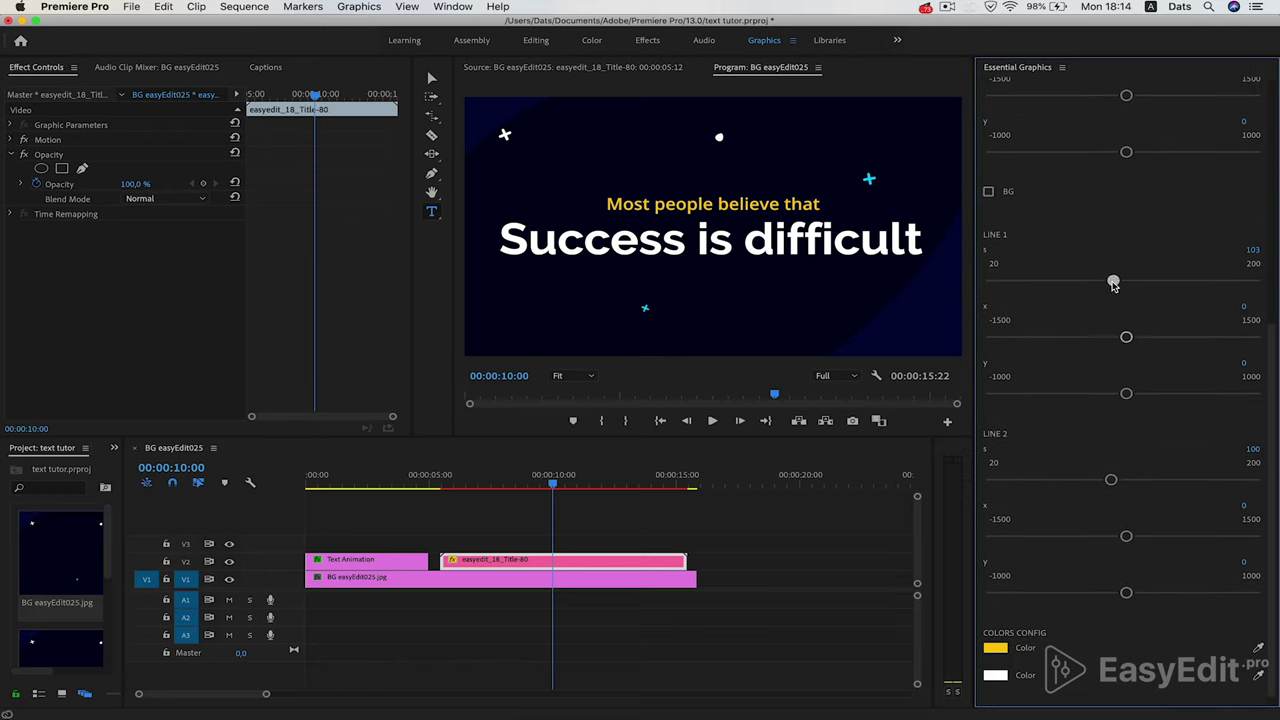
{"action": "left_click_drag", "start_coordinate": [1113, 283], "coordinate": [1131, 283]}
{"action": "left_click_drag", "start_coordinate": [1128, 287], "coordinate": [1115, 291]}
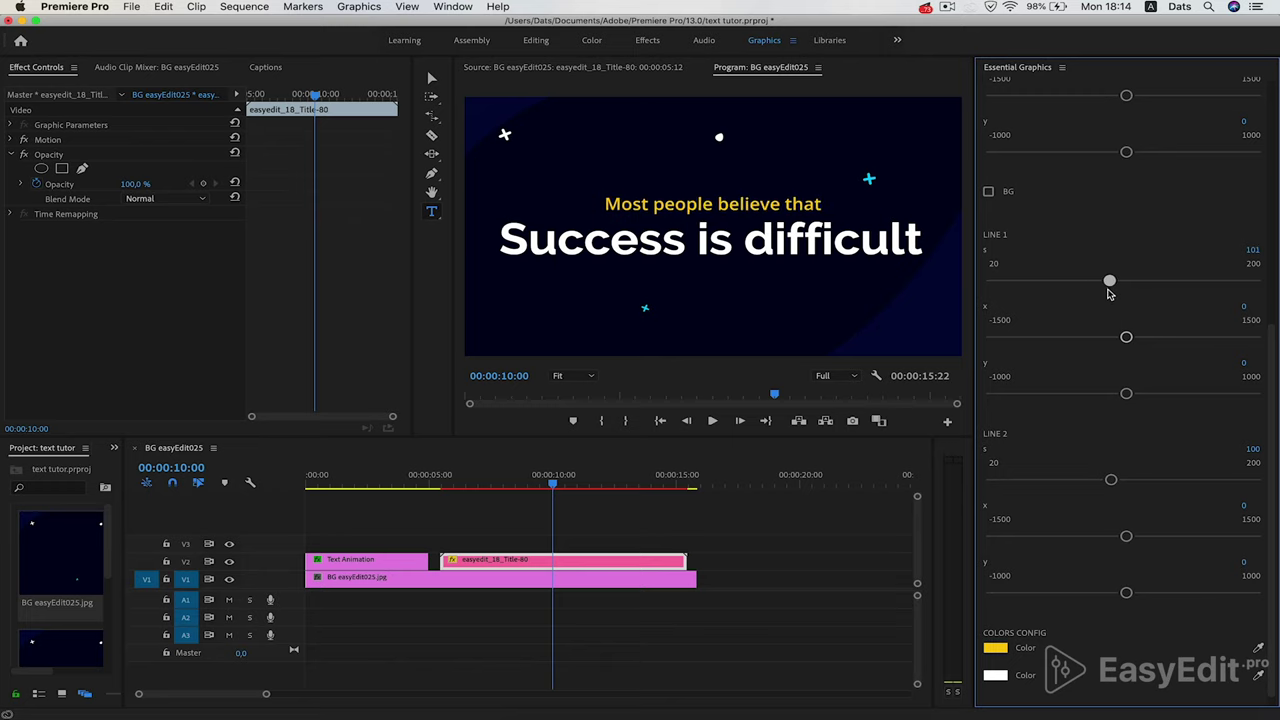
Step: Colour 'Most people believe that' with cyan sampled from a star, then play from 5s
{"action": "scroll", "coordinate": [1113, 376], "scroll_direction": "down", "scroll_amount": 1}
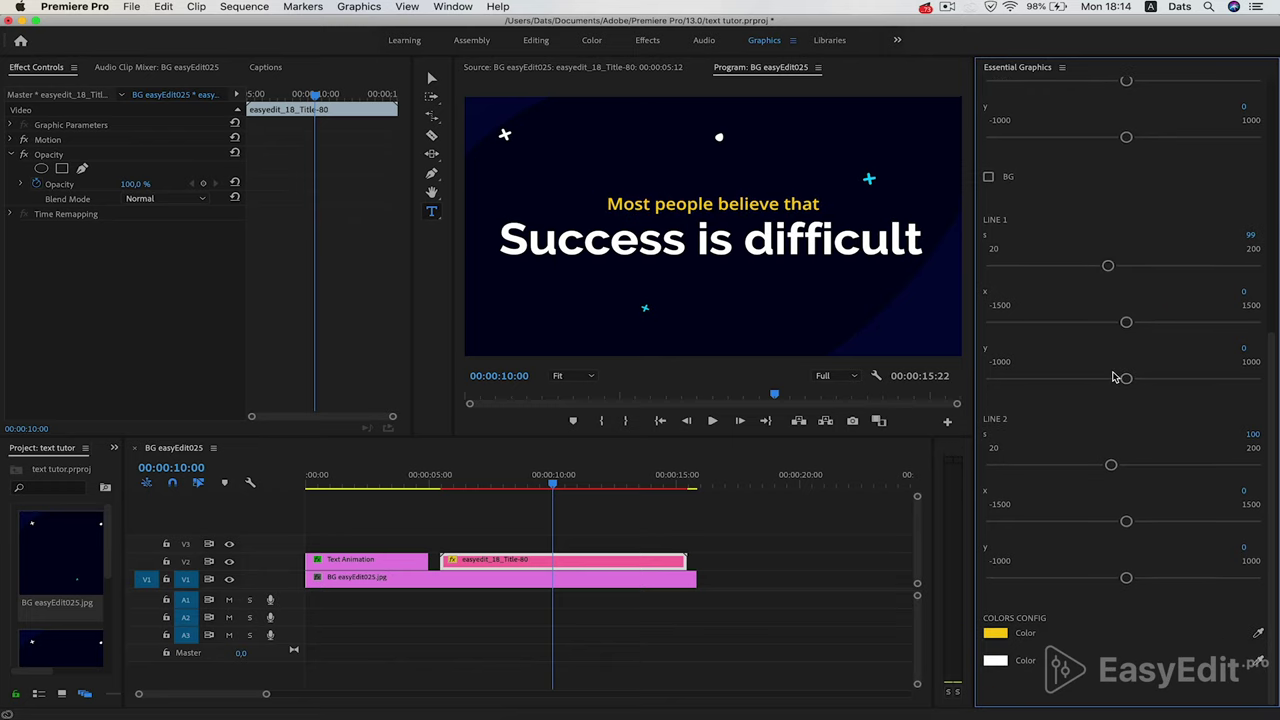
{"action": "left_click", "coordinate": [1256, 637]}
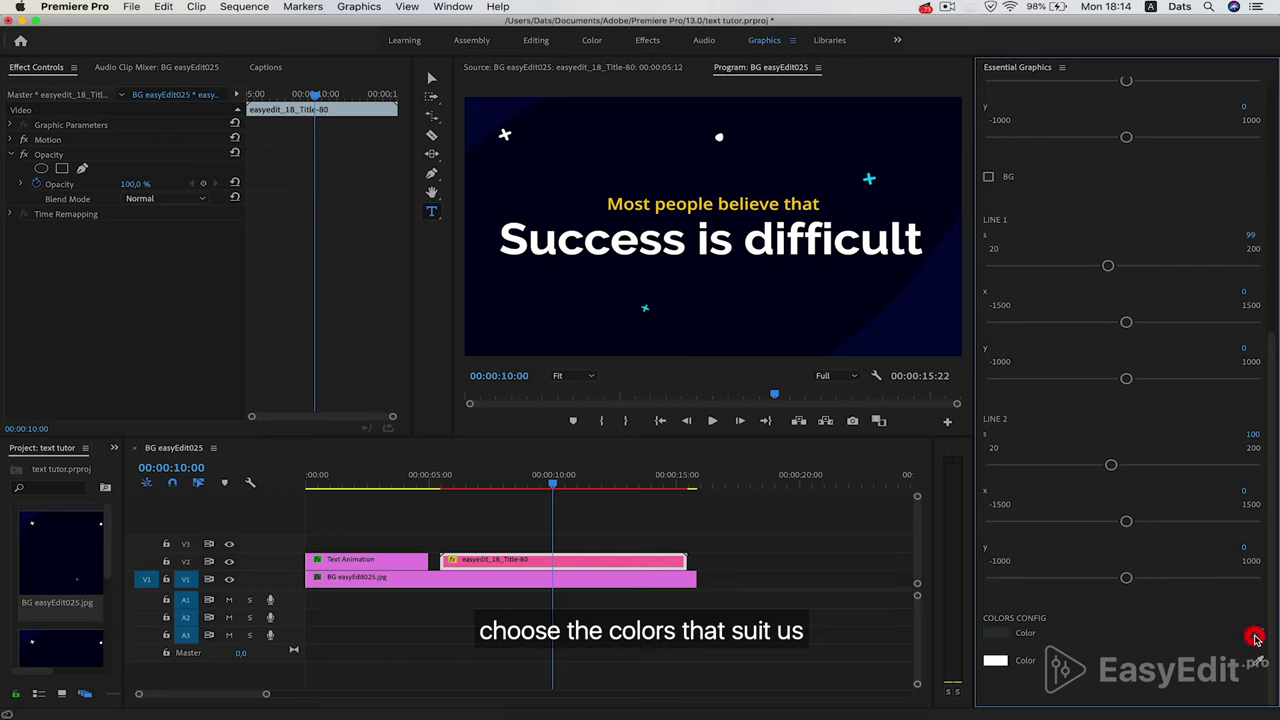
{"action": "left_click", "coordinate": [869, 181]}
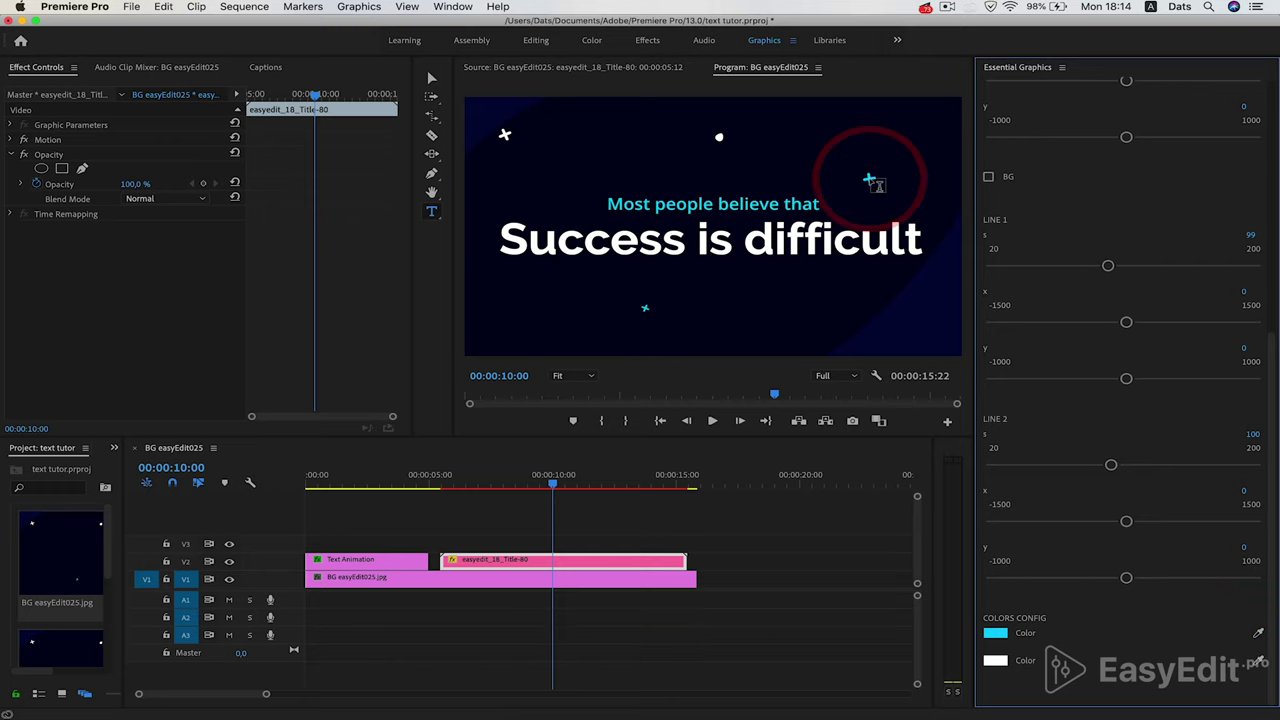
{"action": "left_click", "coordinate": [443, 488]}
{"action": "key", "text": "space"}
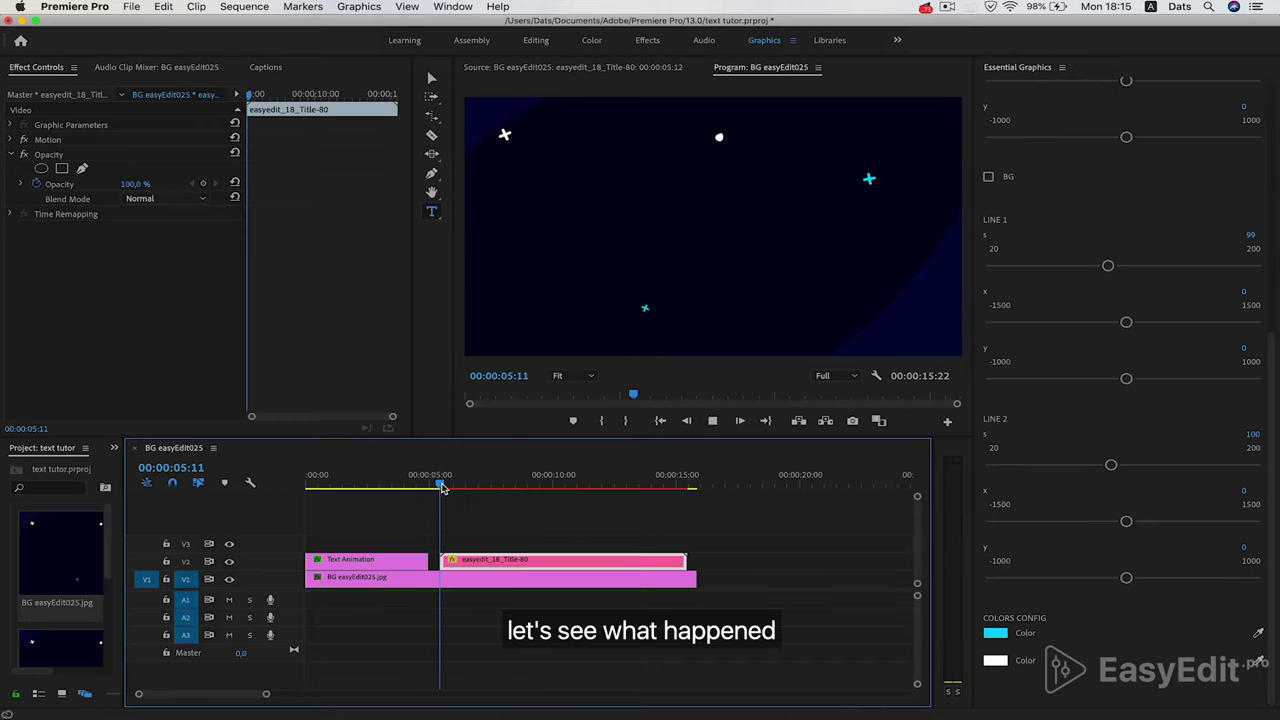